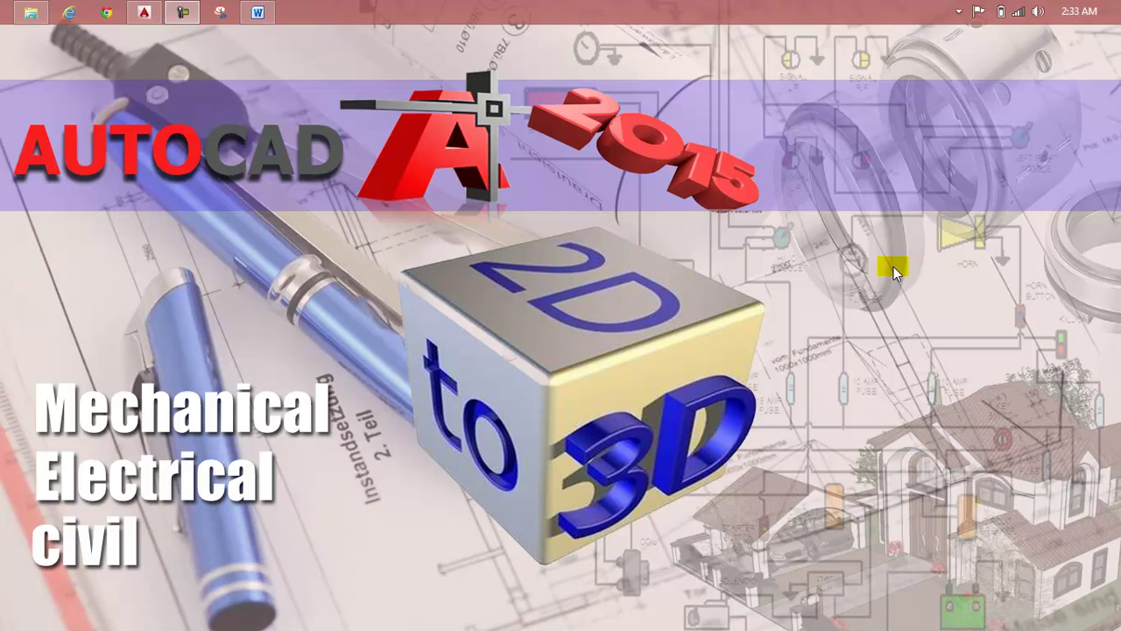
Show the Lesson 145 office chair title page in Word, then switch to AutoCAD
{"action": "left_click", "coordinate": [267, 10]}
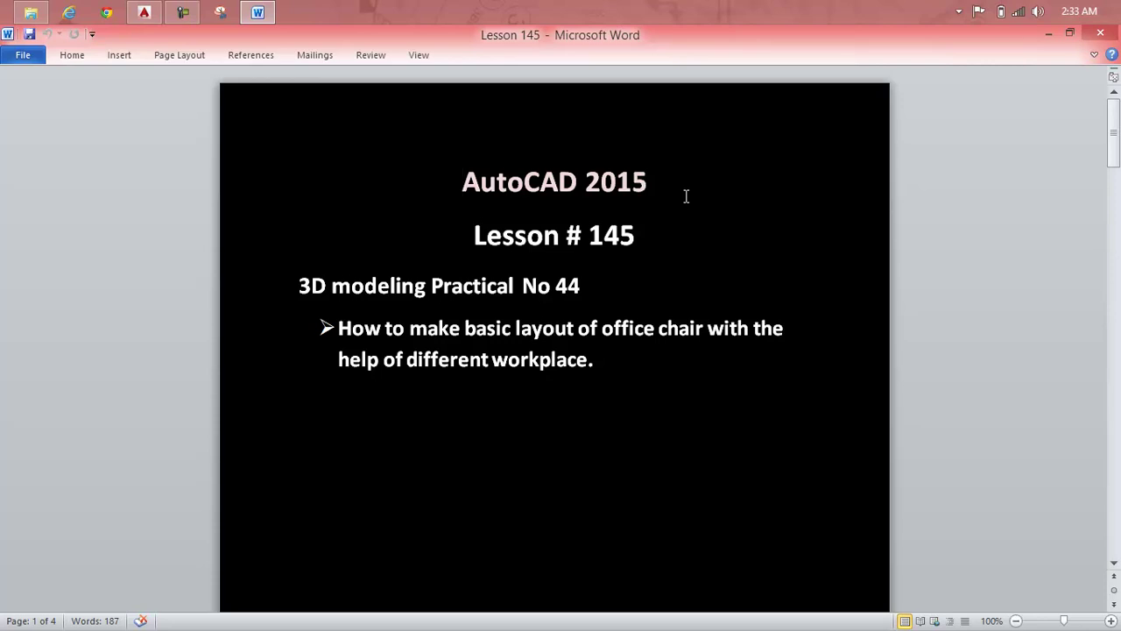
{"action": "left_click", "coordinate": [145, 12]}
Start a new blank drawing and set the viewport to the Front view
{"action": "left_click", "coordinate": [208, 261]}
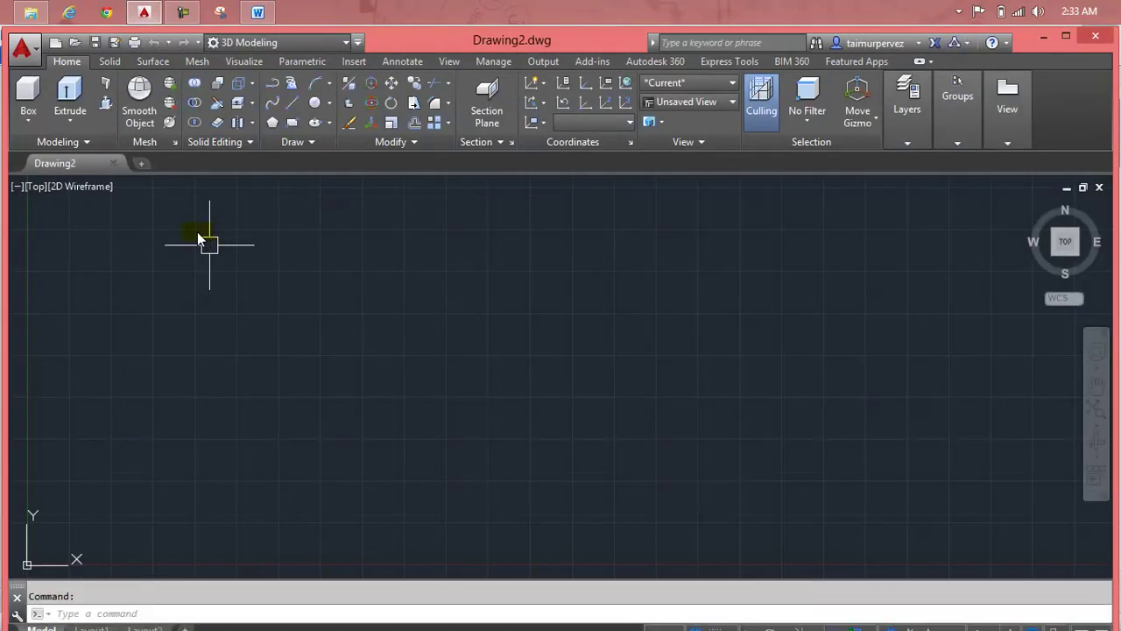
{"action": "left_click", "coordinate": [39, 192]}
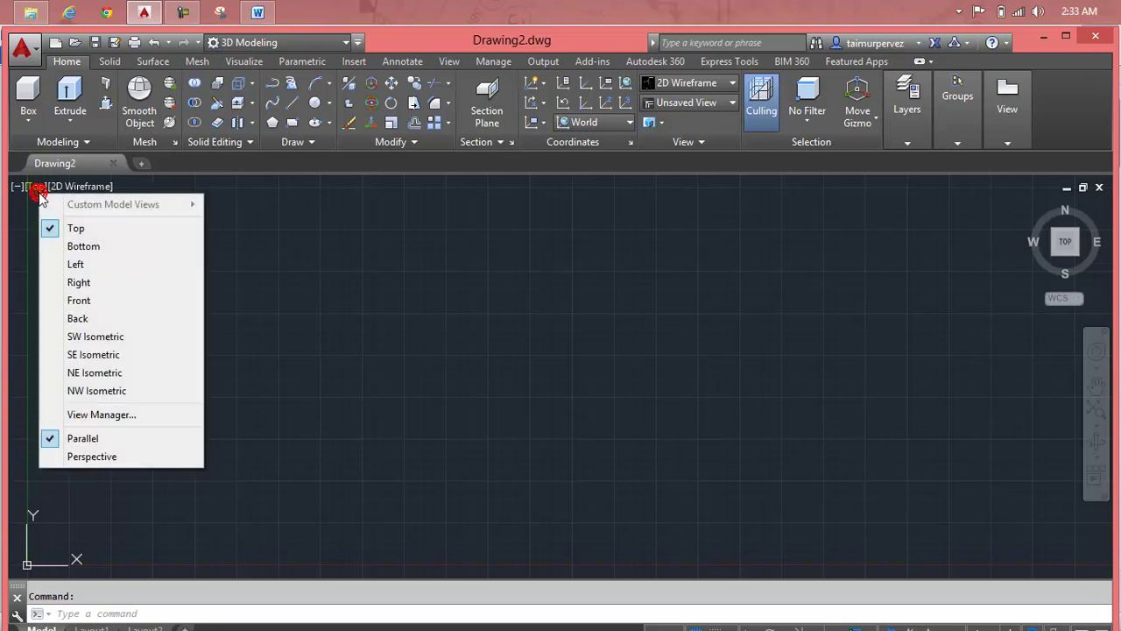
{"action": "left_click", "coordinate": [75, 300]}
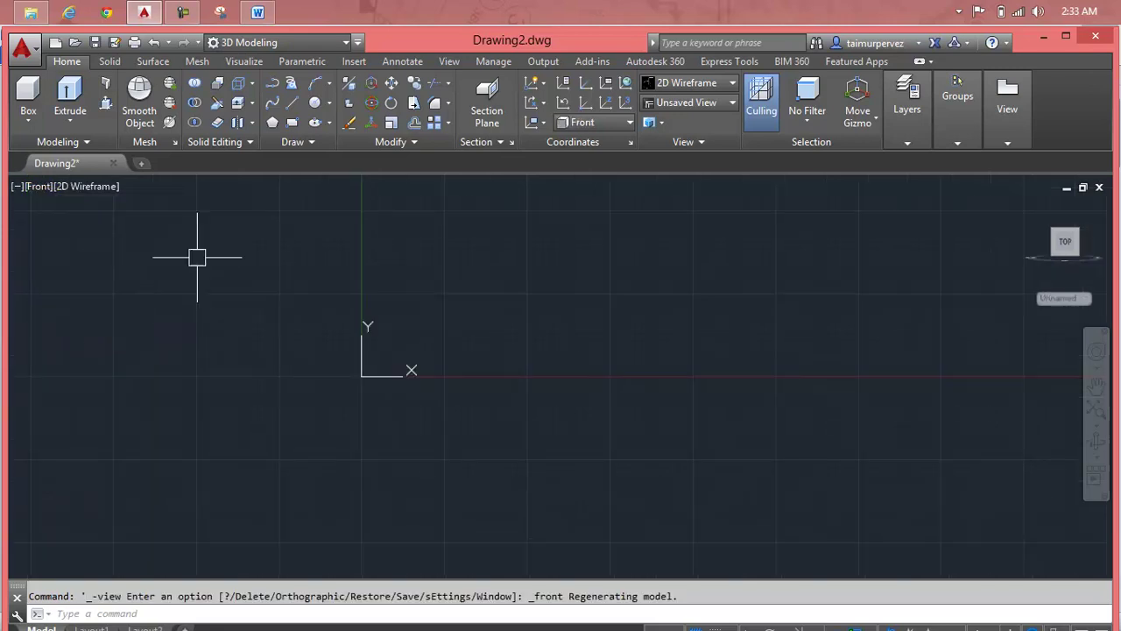
Stop the UCS icon displaying at the origin through the UCS settings, then pan the view
{"action": "key", "text": "Escape"}
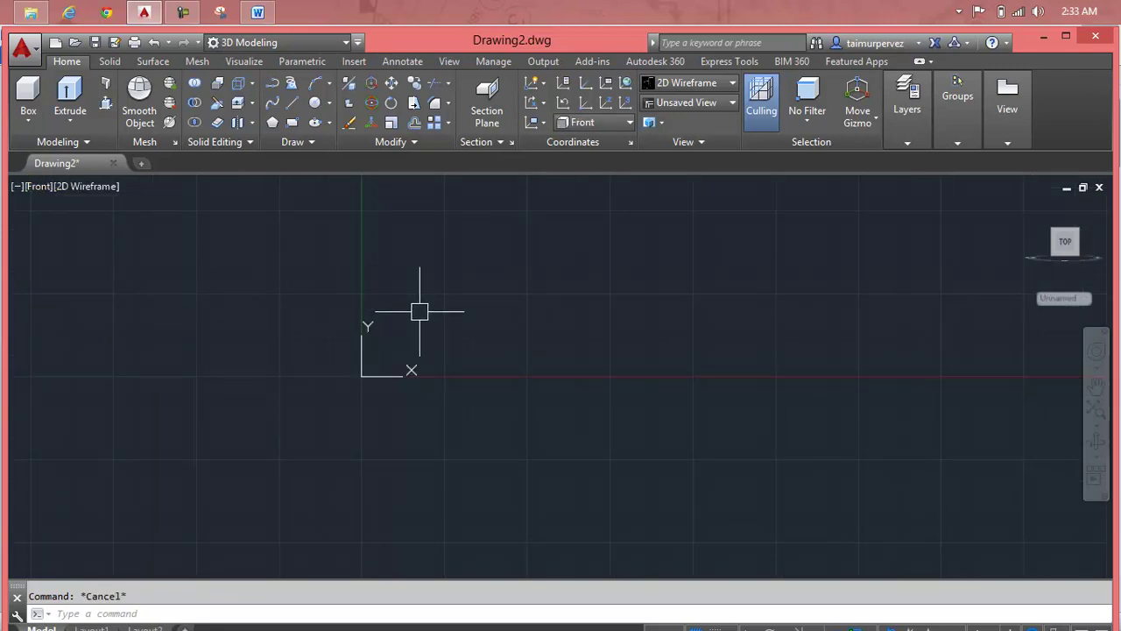
{"action": "type", "text": "za"}
{"action": "key", "text": "Return"}
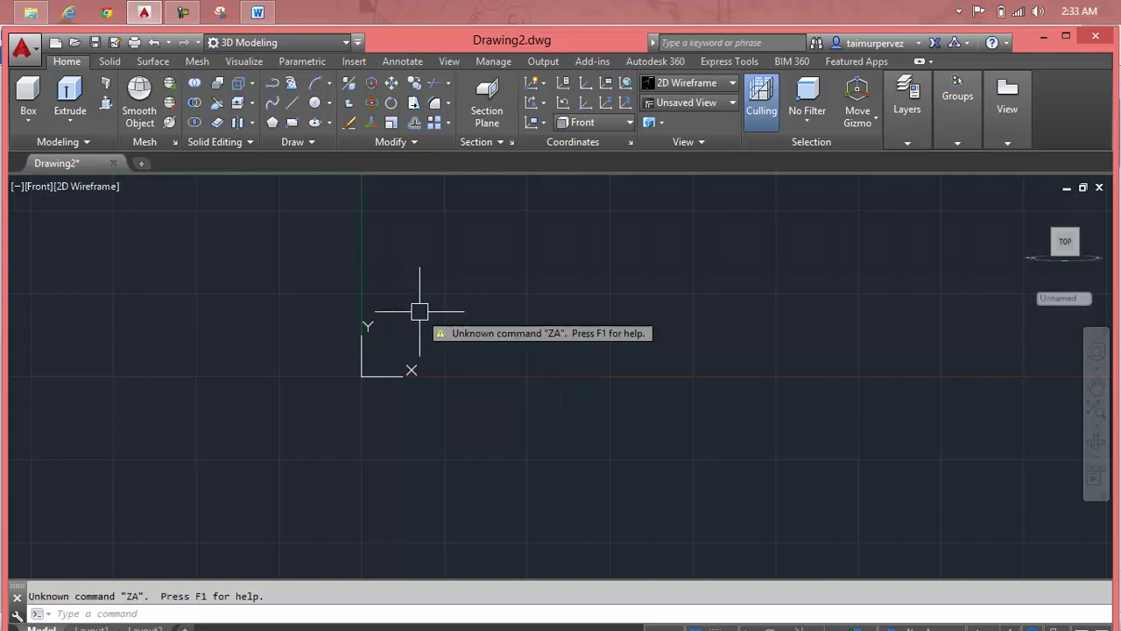
{"action": "key", "text": "Escape"}
{"action": "type", "text": "c"}
{"action": "key", "text": "Return"}
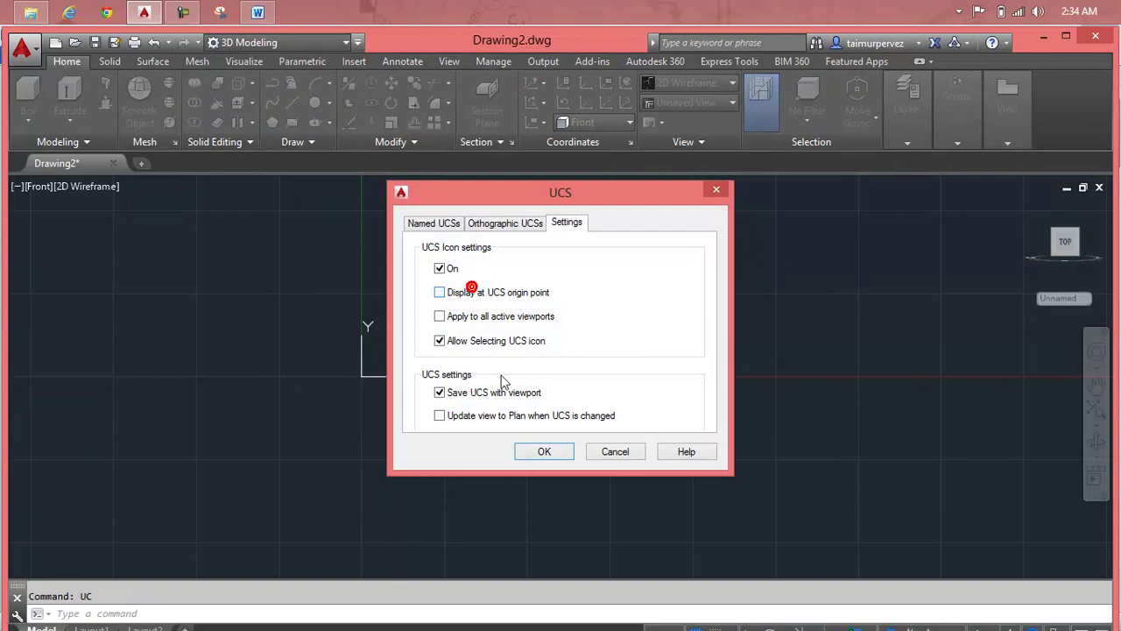
{"action": "left_click", "coordinate": [543, 452]}
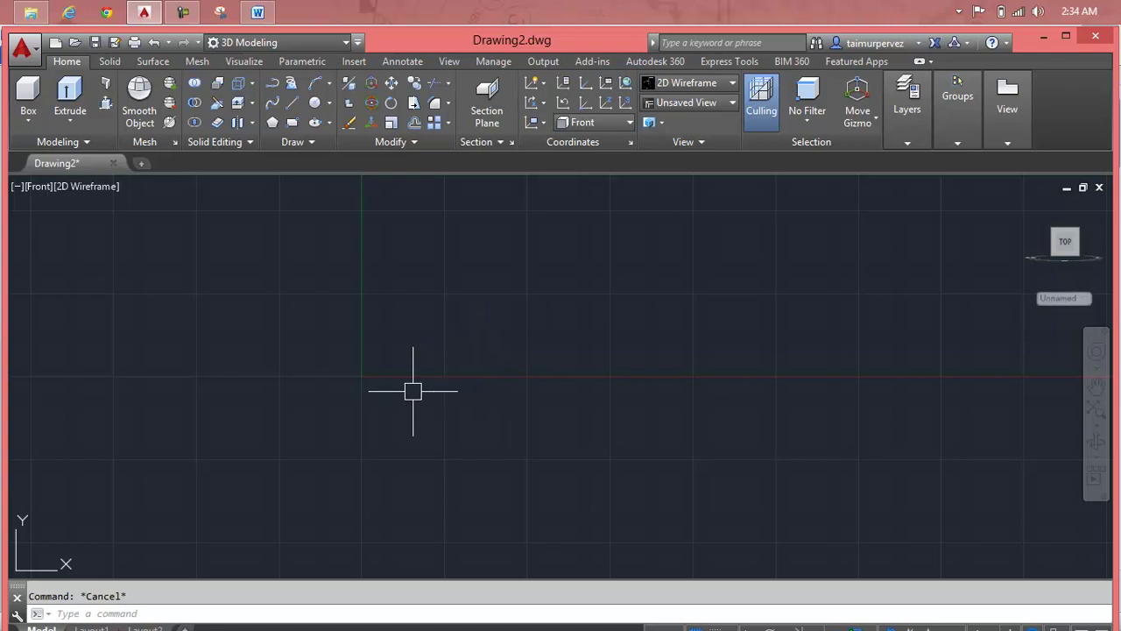
{"action": "middle_click_drag", "start_coordinate": [421, 350], "coordinate": [405, 400]}
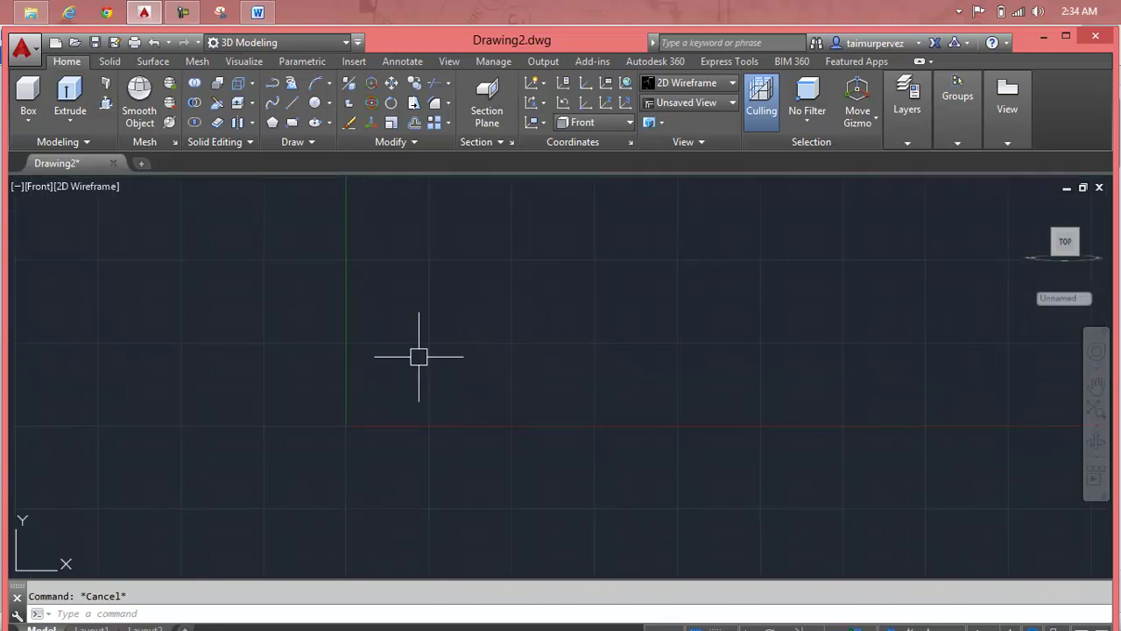
Draw a 300-unit slanted backrest line, then Zoom All to show the whole drawing
{"action": "type", "text": "l"}
{"action": "key", "text": "Return"}
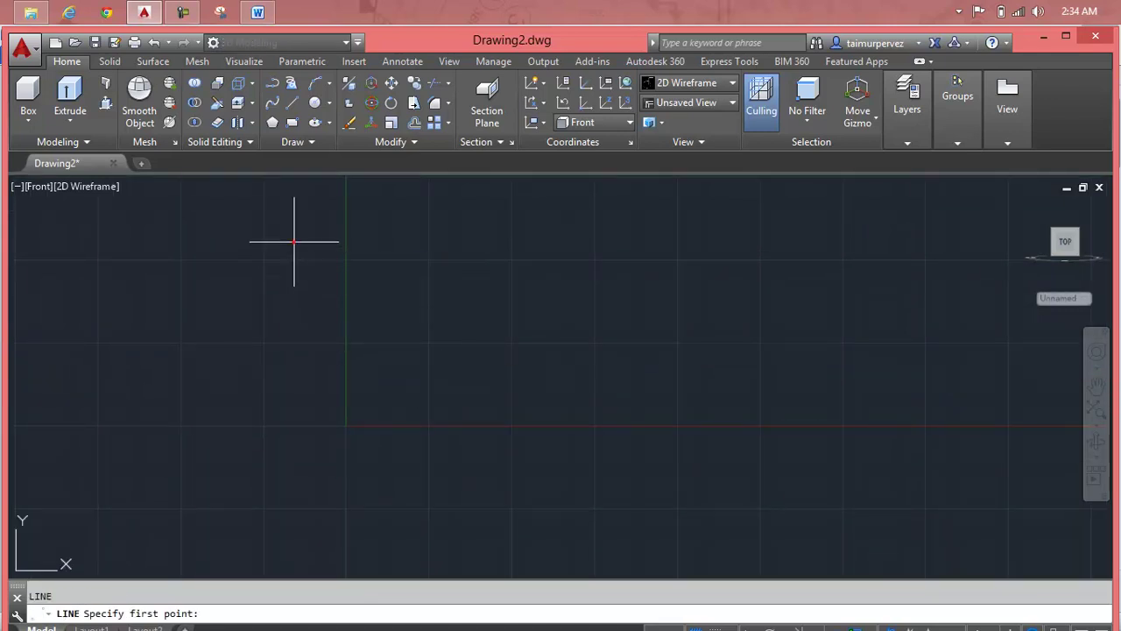
{"action": "left_click", "coordinate": [294, 241]}
{"action": "scroll", "coordinate": [399, 442], "scroll_direction": "down", "scroll_amount": 1}
{"action": "scroll", "coordinate": [388, 447], "scroll_direction": "down", "scroll_amount": 2}
{"action": "scroll", "coordinate": [388, 447], "scroll_direction": "down", "scroll_amount": 2}
{"action": "scroll", "coordinate": [395, 447], "scroll_direction": "up", "scroll_amount": 2}
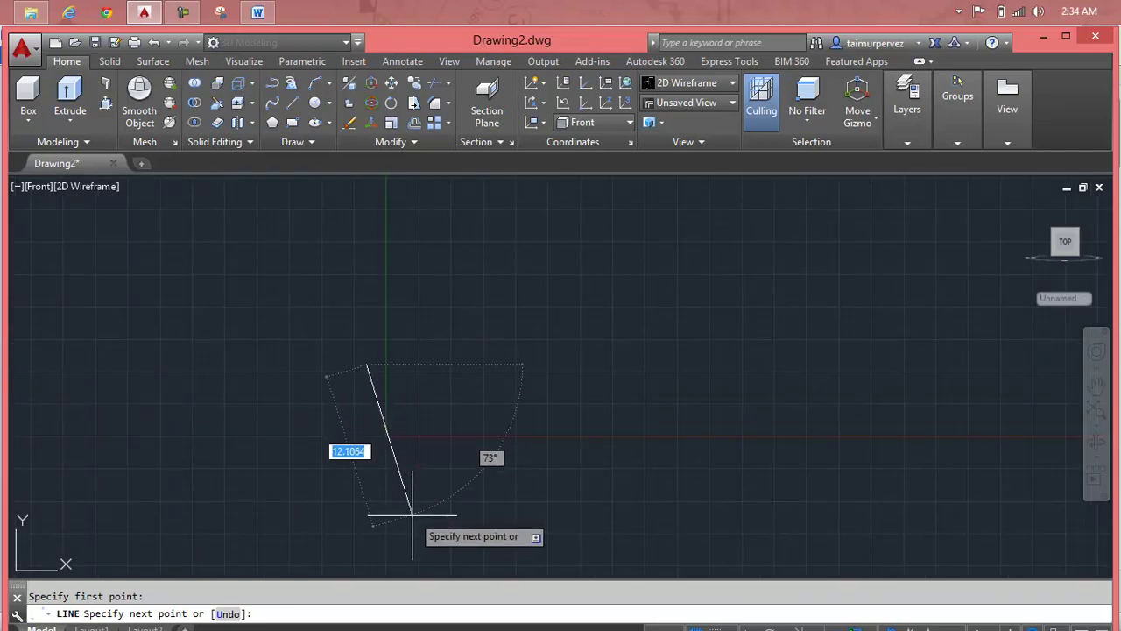
{"action": "type", "text": "300"}
{"action": "key", "text": "Return"}
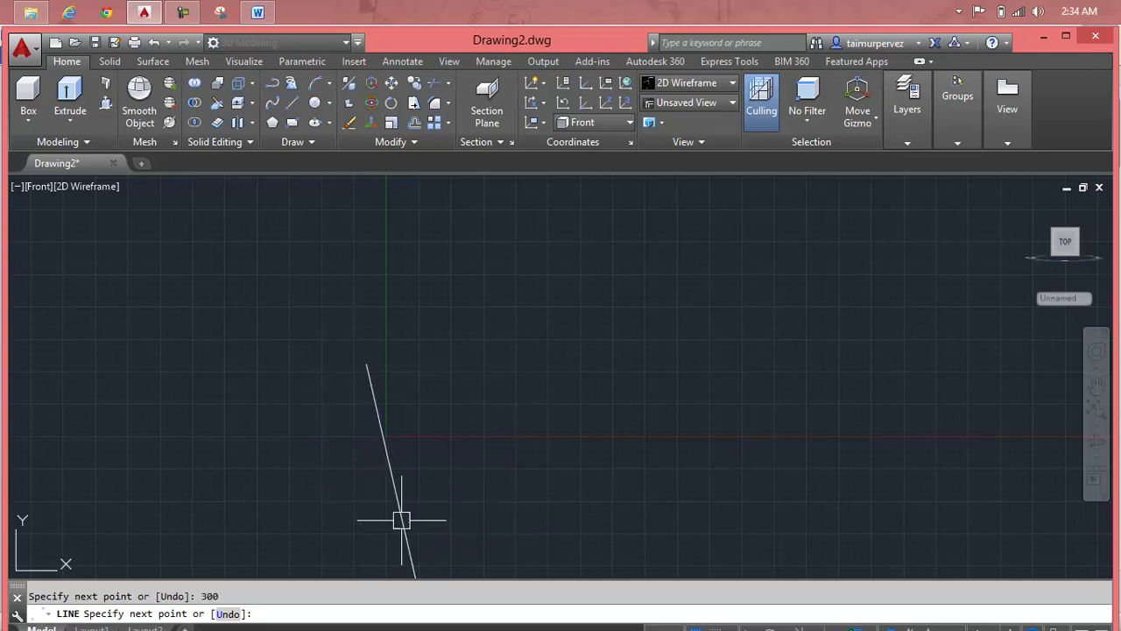
{"action": "key", "text": "Escape"}
{"action": "type", "text": "z"}
{"action": "key", "text": "Return"}
{"action": "type", "text": "a"}
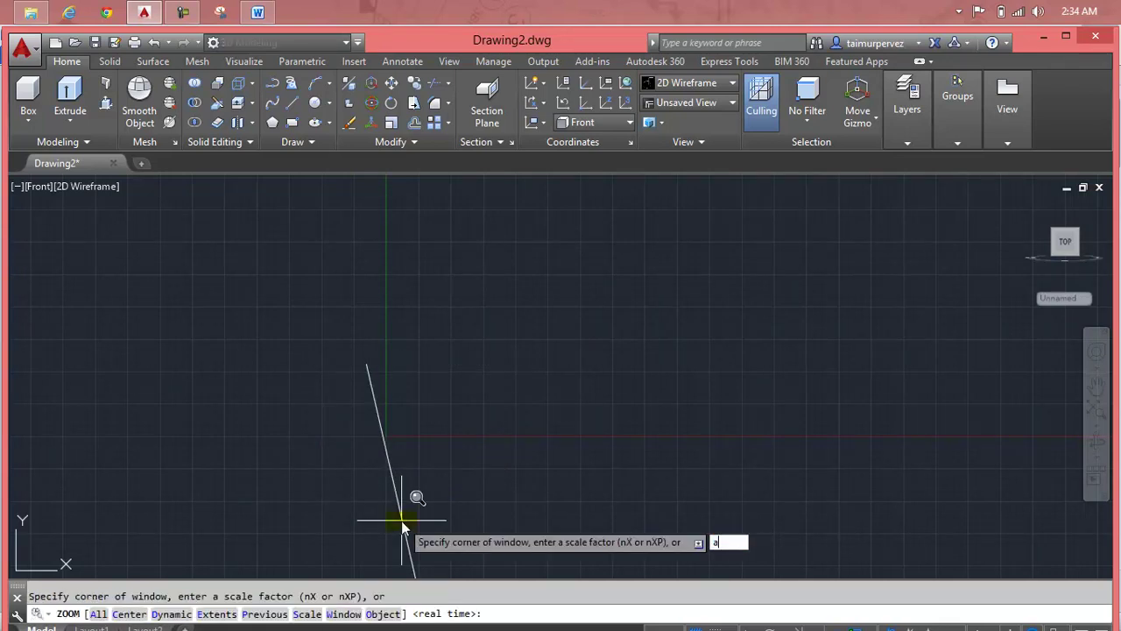
{"action": "key", "text": "Return"}
{"action": "scroll", "coordinate": [452, 501], "scroll_direction": "down", "scroll_amount": 4}
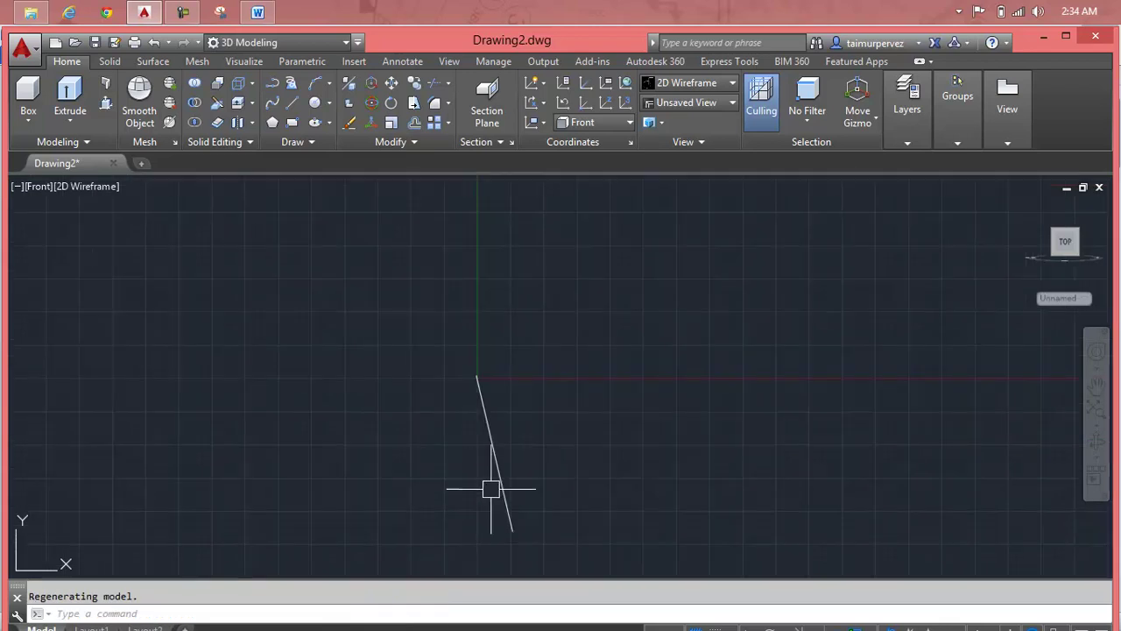
{"action": "key", "text": "Escape"}
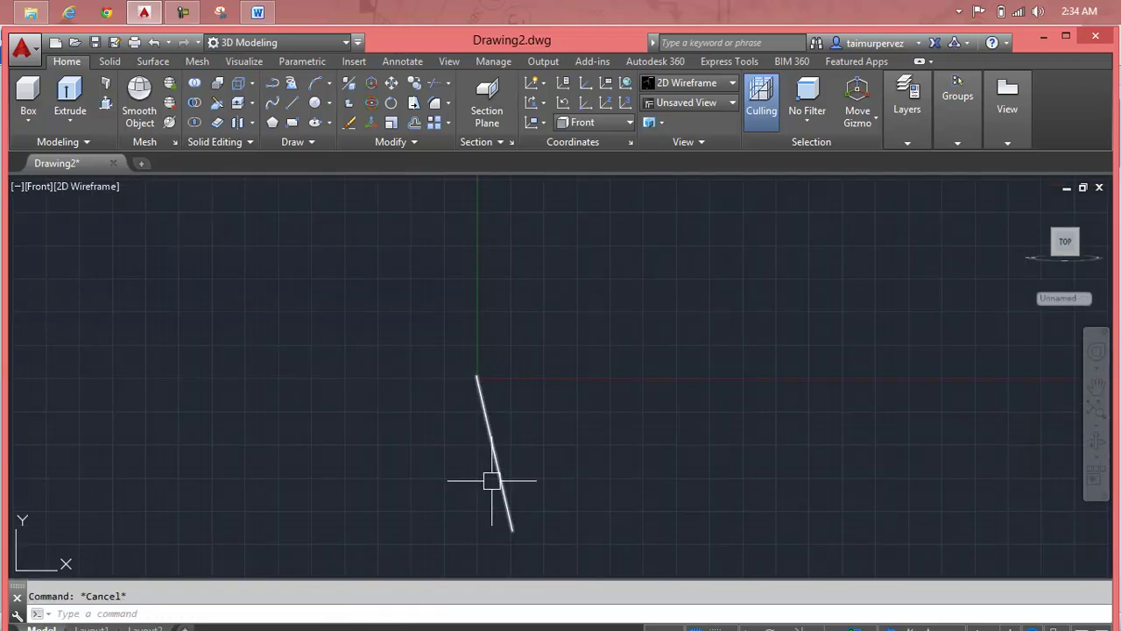
Draw the 300-unit horizontal seat line from the slanted line's lower end
{"action": "type", "text": "l"}
{"action": "key", "text": "Return"}
{"action": "left_click", "coordinate": [514, 528]}
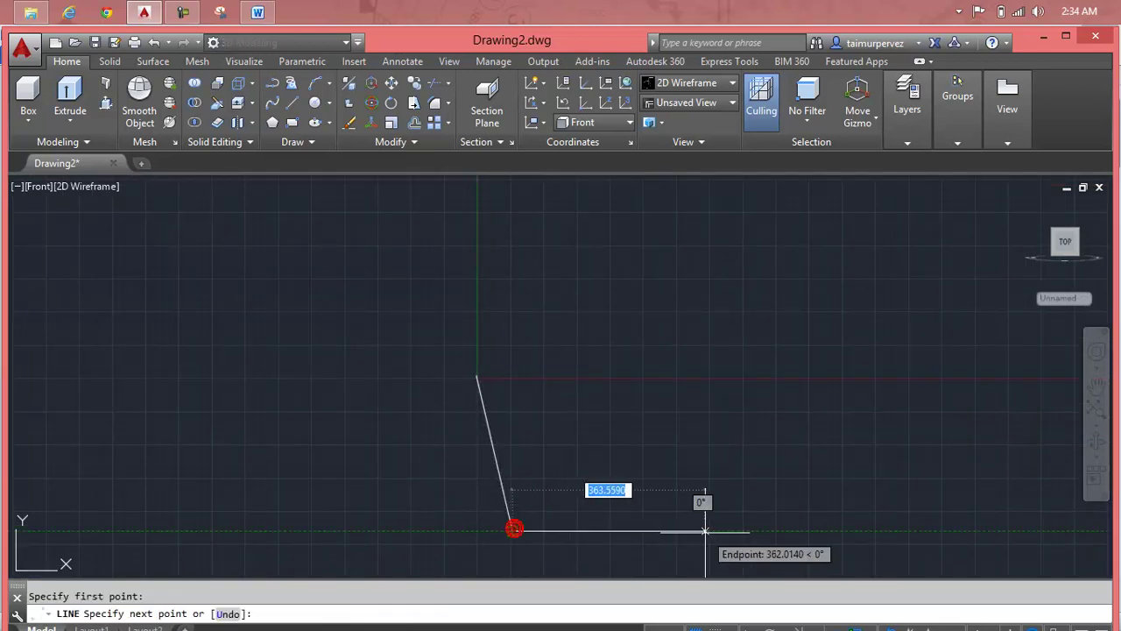
{"action": "type", "text": "300"}
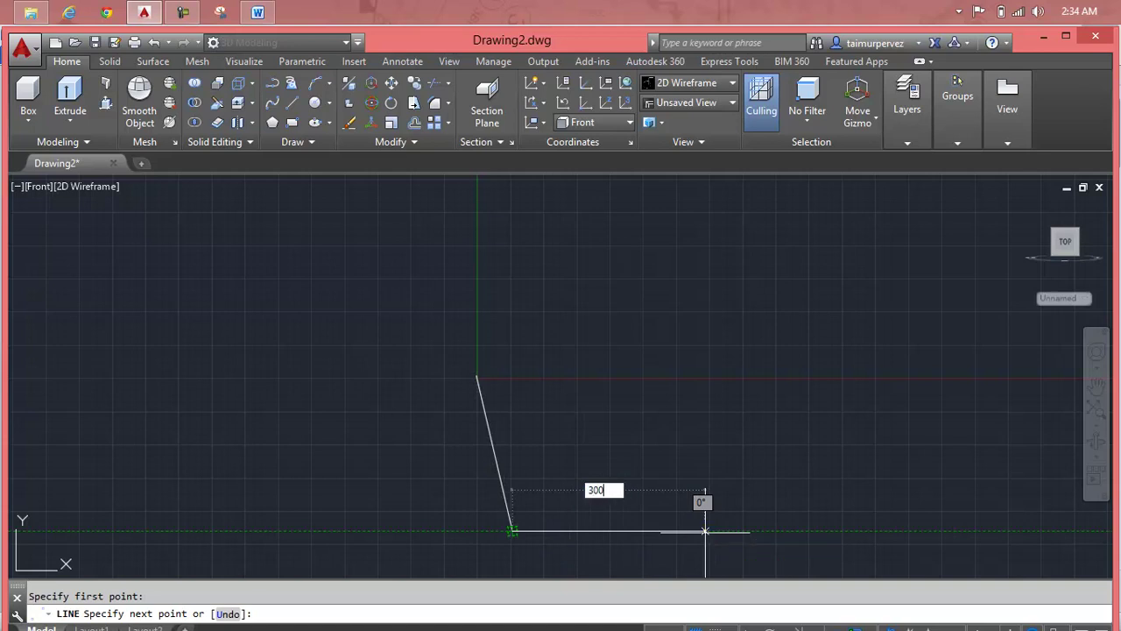
{"action": "key", "text": "Return"}
{"action": "key", "text": "Escape"}
{"action": "middle_click_drag", "start_coordinate": [678, 518], "coordinate": [541, 409]}
{"action": "scroll", "coordinate": [486, 411], "scroll_direction": "up", "scroll_amount": 2}
{"action": "scroll", "coordinate": [472, 411], "scroll_direction": "up", "scroll_amount": 2}
{"action": "middle_click_drag", "start_coordinate": [310, 306], "coordinate": [513, 552]}
{"action": "scroll", "coordinate": [458, 441], "scroll_direction": "down", "scroll_amount": 1}
{"action": "scroll", "coordinate": [449, 407], "scroll_direction": "up", "scroll_amount": 2}
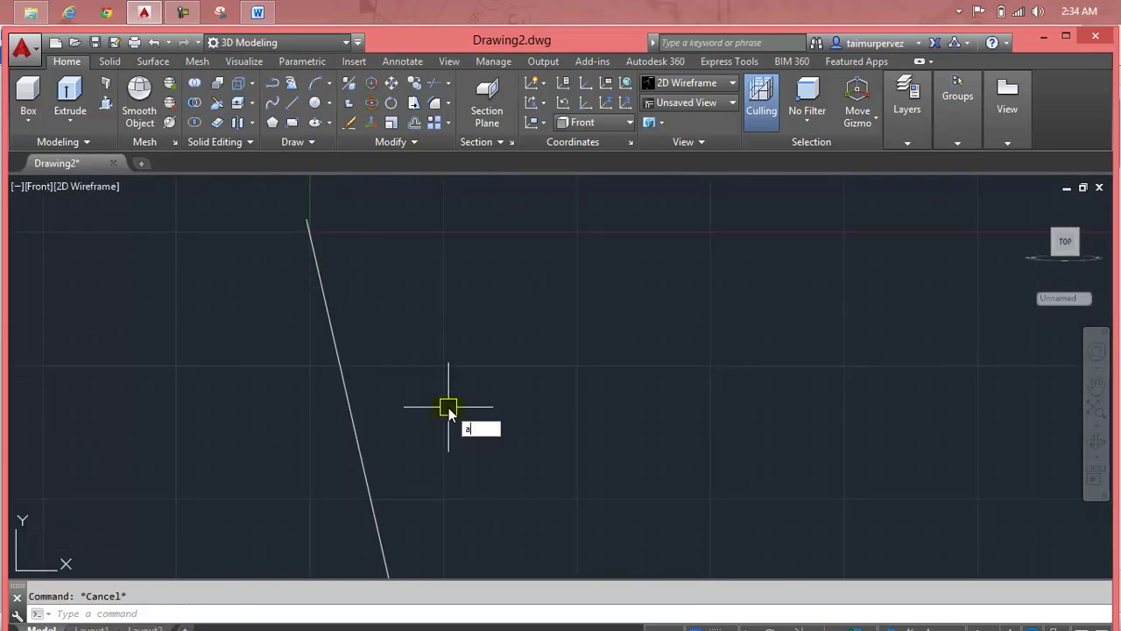
Draw a three-point arc starting at the top of the slanted backrest line
{"action": "key", "text": "Return"}
{"action": "left_click", "coordinate": [306, 220]}
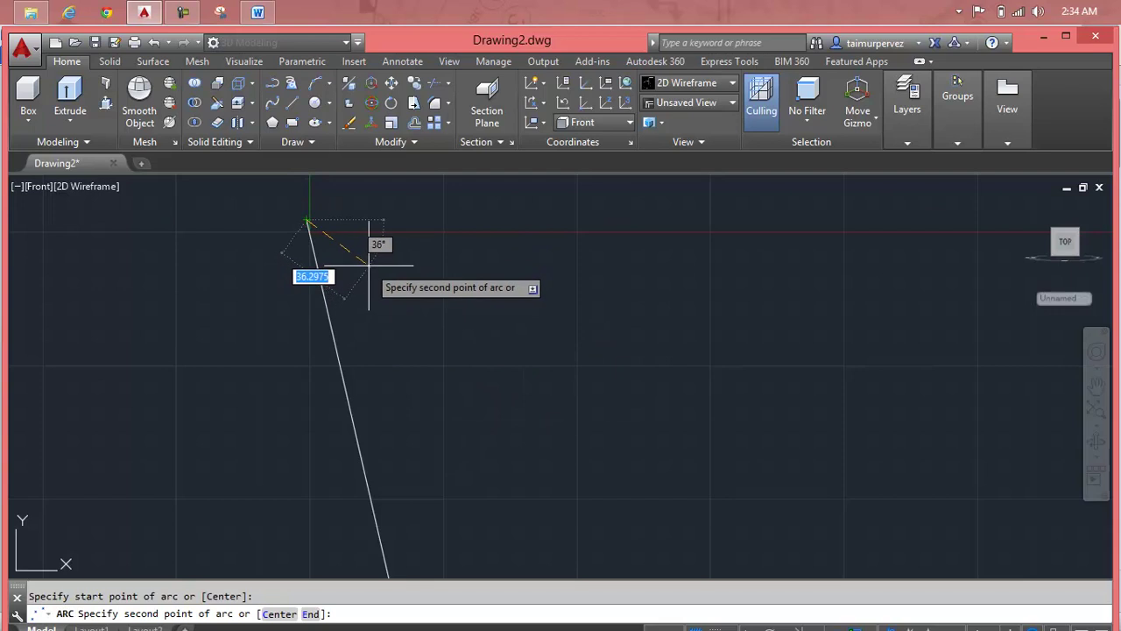
{"action": "left_click", "coordinate": [368, 265]}
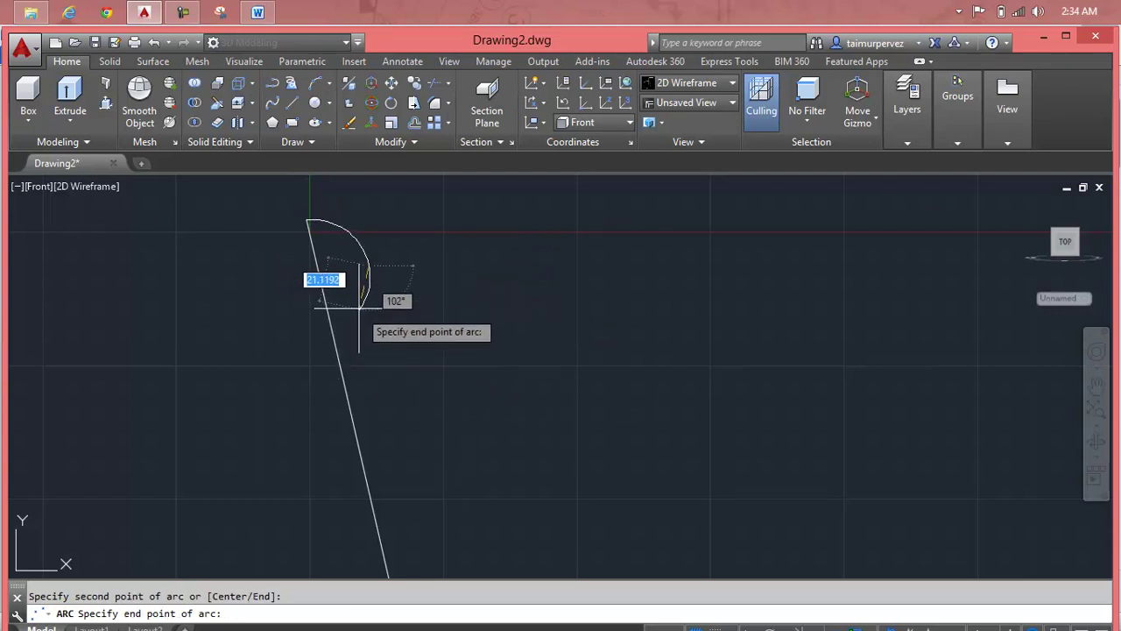
{"action": "left_click", "coordinate": [349, 318]}
{"action": "scroll", "coordinate": [448, 465], "scroll_direction": "down", "scroll_amount": 4}
{"action": "mouse_move", "coordinate": [458, 475]}
{"action": "middle_mouse_down"}
{"action": "mouse_move", "coordinate": [458, 450]}
{"action": "mouse_move", "coordinate": [396, 380]}
{"action": "middle_mouse_up"}
{"action": "scroll", "coordinate": [441, 447], "scroll_direction": "up", "scroll_amount": 2}
{"action": "scroll", "coordinate": [396, 379], "scroll_direction": "up", "scroll_amount": 2}
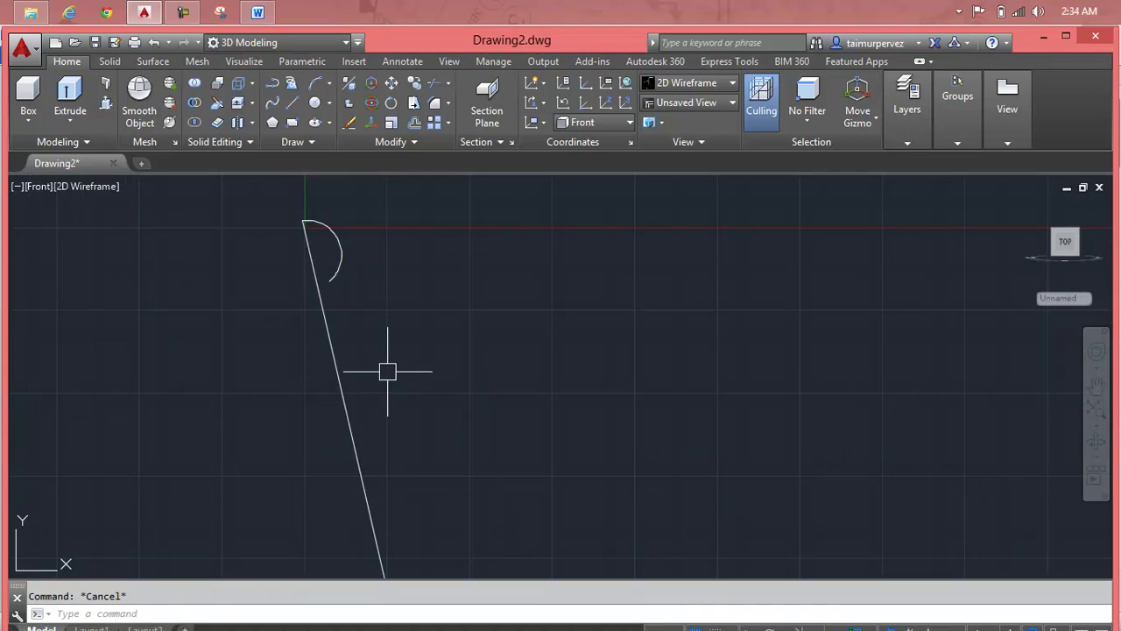
Offset the slanted line and the horizontal line by 10 units to form parallel pairs
{"action": "type", "text": "o"}
{"action": "key", "text": "Return"}
{"action": "type", "text": "10"}
{"action": "key", "text": "Return"}
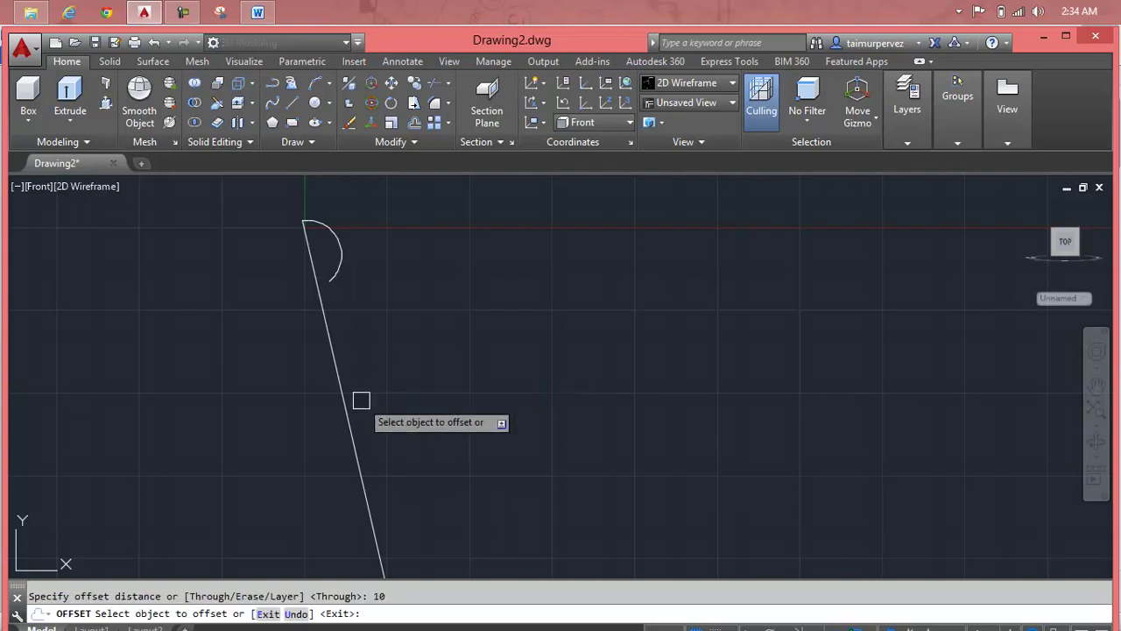
{"action": "left_click", "coordinate": [353, 405]}
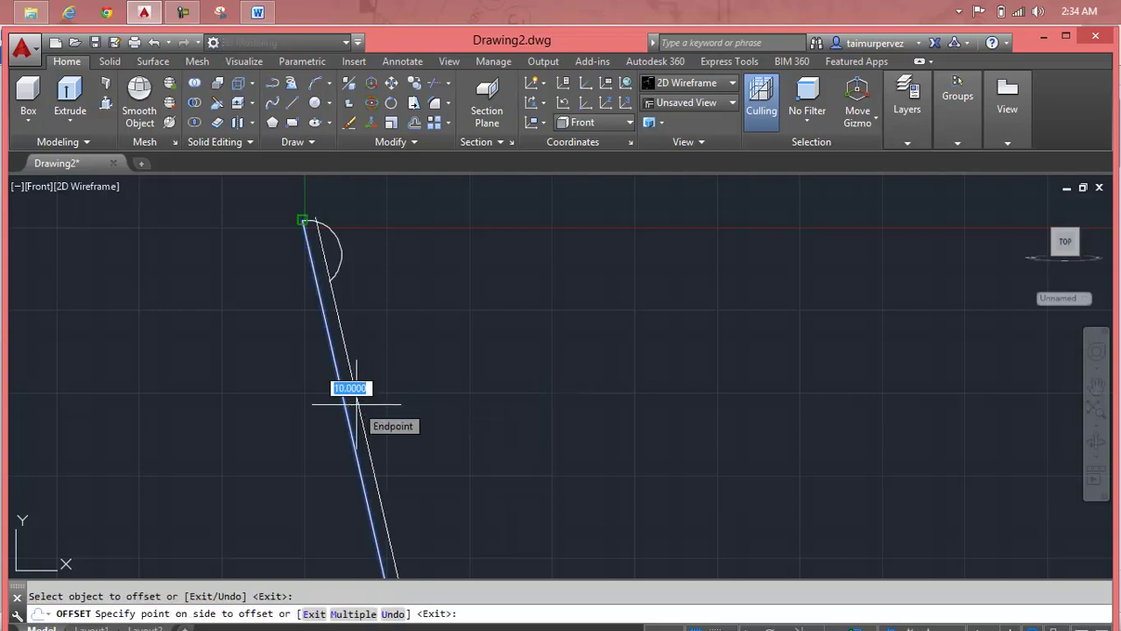
{"action": "left_click", "coordinate": [356, 404]}
{"action": "scroll", "coordinate": [357, 404], "scroll_direction": "down", "scroll_amount": 3}
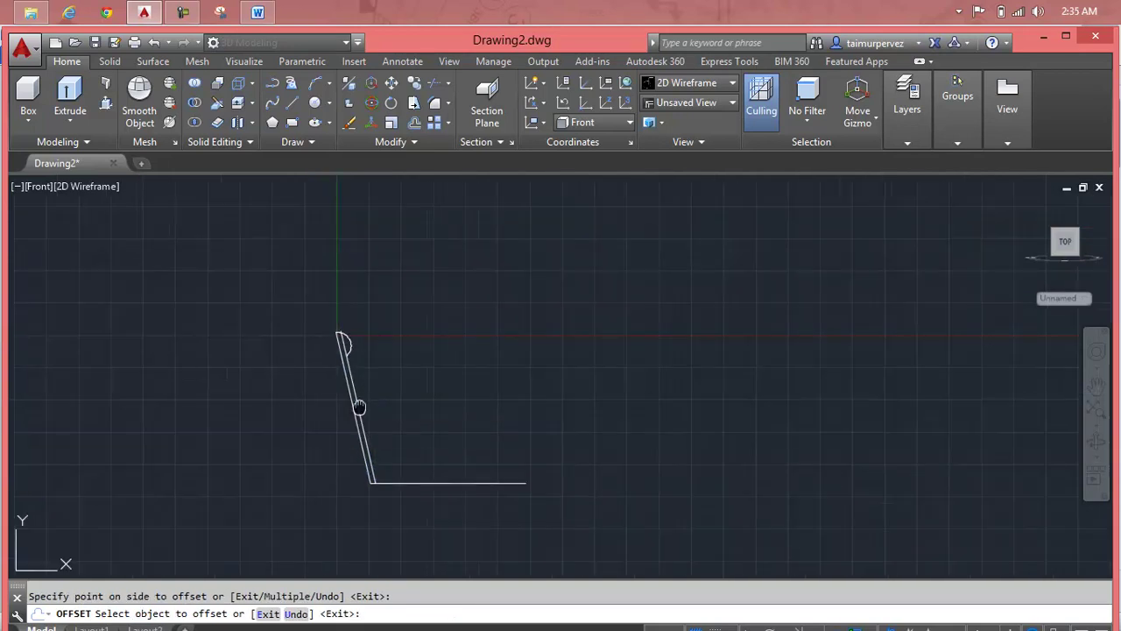
{"action": "scroll", "coordinate": [368, 368], "scroll_direction": "up", "scroll_amount": 4}
{"action": "left_click", "coordinate": [405, 453]}
{"action": "left_click", "coordinate": [408, 434]}
{"action": "key", "text": "Escape"}
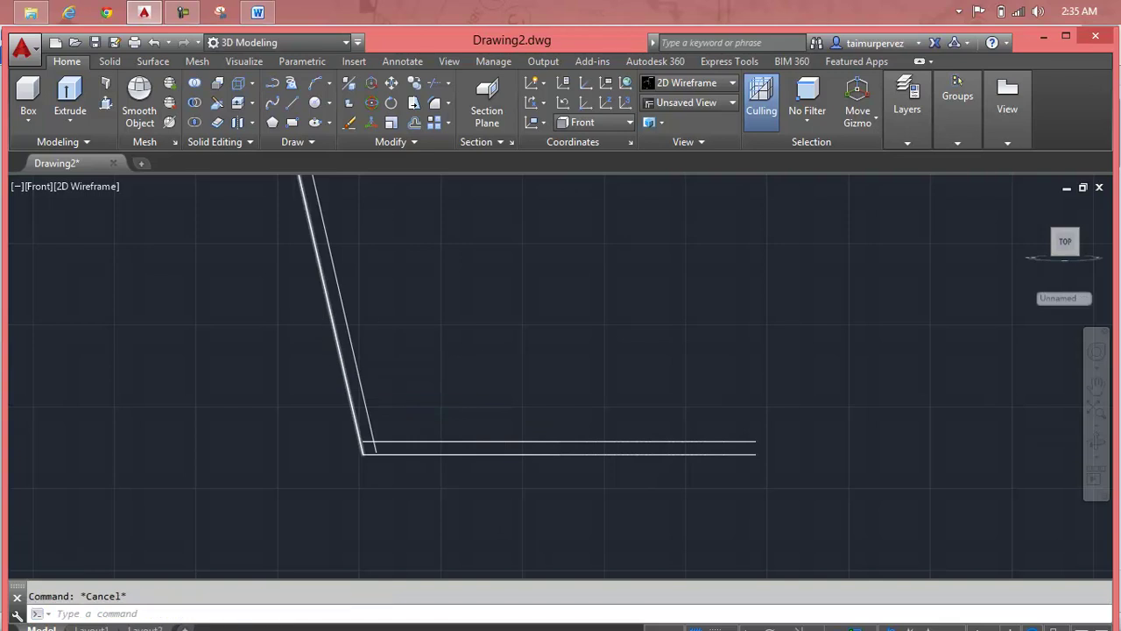
{"action": "scroll", "coordinate": [356, 443], "scroll_direction": "down", "scroll_amount": 2}
{"action": "middle_click_drag", "start_coordinate": [350, 253], "coordinate": [368, 318]}
{"action": "scroll", "coordinate": [322, 245], "scroll_direction": "up", "scroll_amount": 3}
{"action": "middle_click_drag", "start_coordinate": [322, 245], "coordinate": [327, 280]}
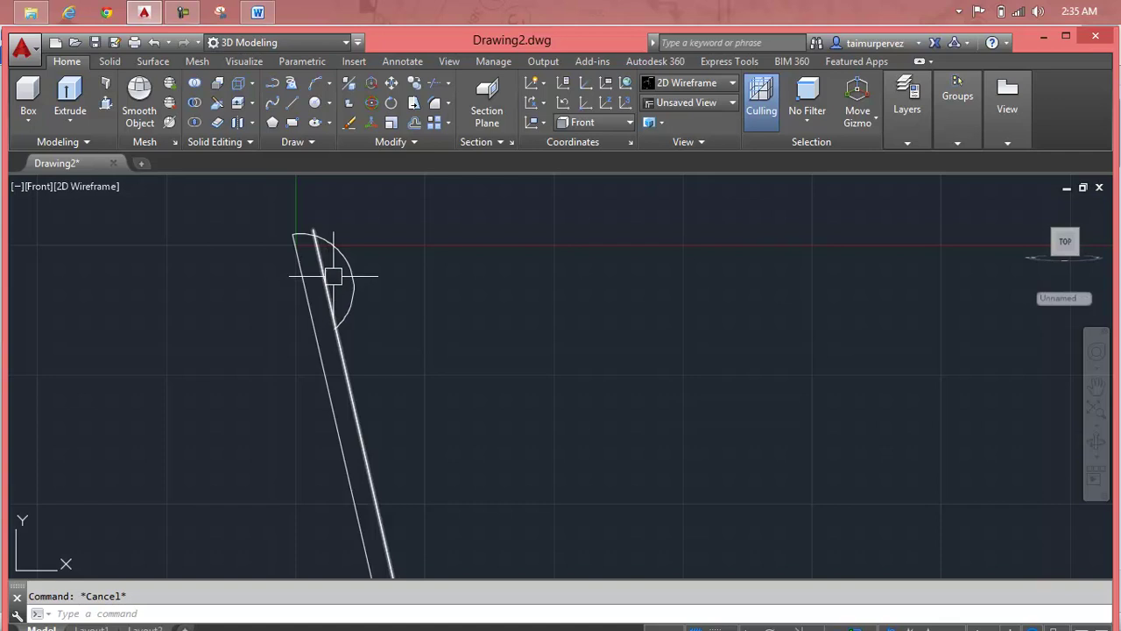
Move the arc onto the top of the lines, then undo that move with Ctrl+Z
{"action": "left_click", "coordinate": [349, 268]}
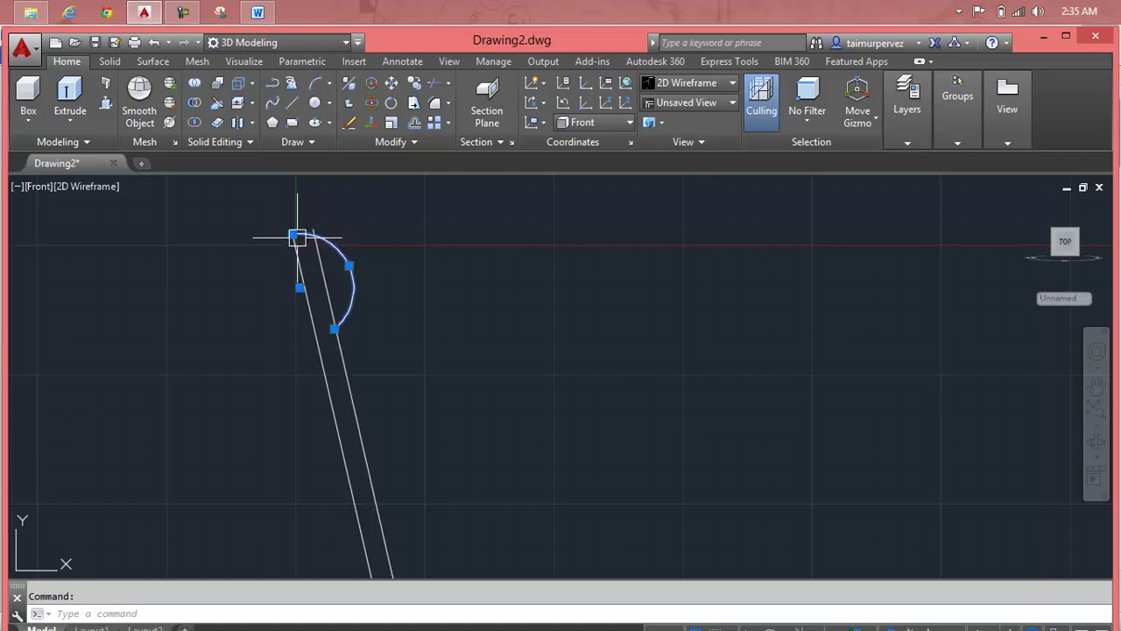
{"action": "type", "text": "m"}
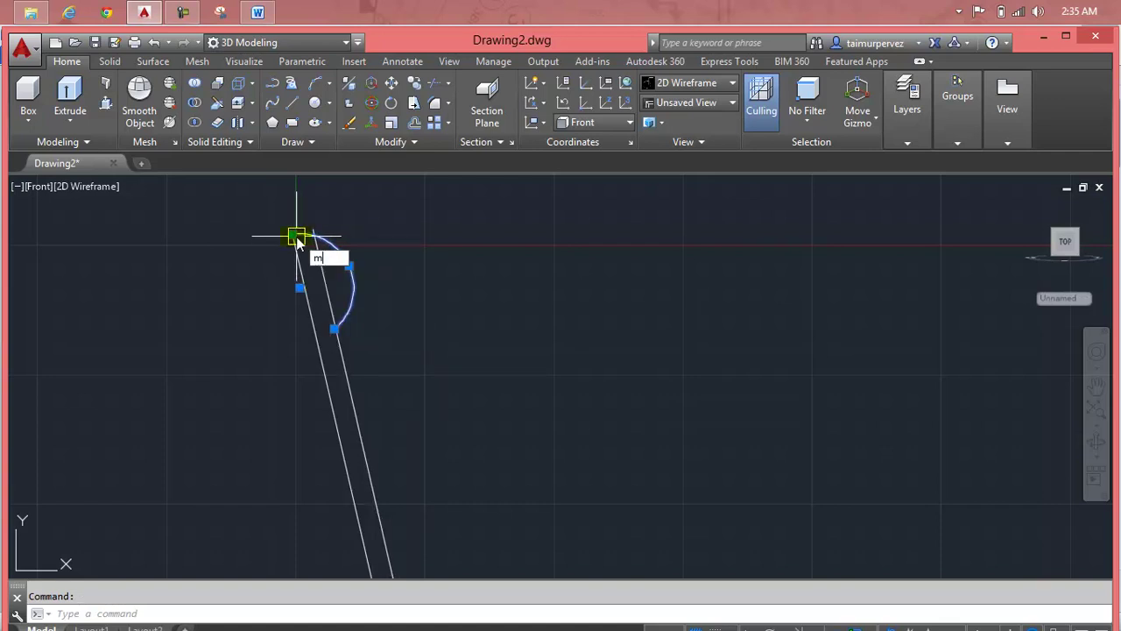
{"action": "key", "text": "Return"}
{"action": "left_click", "coordinate": [297, 235]}
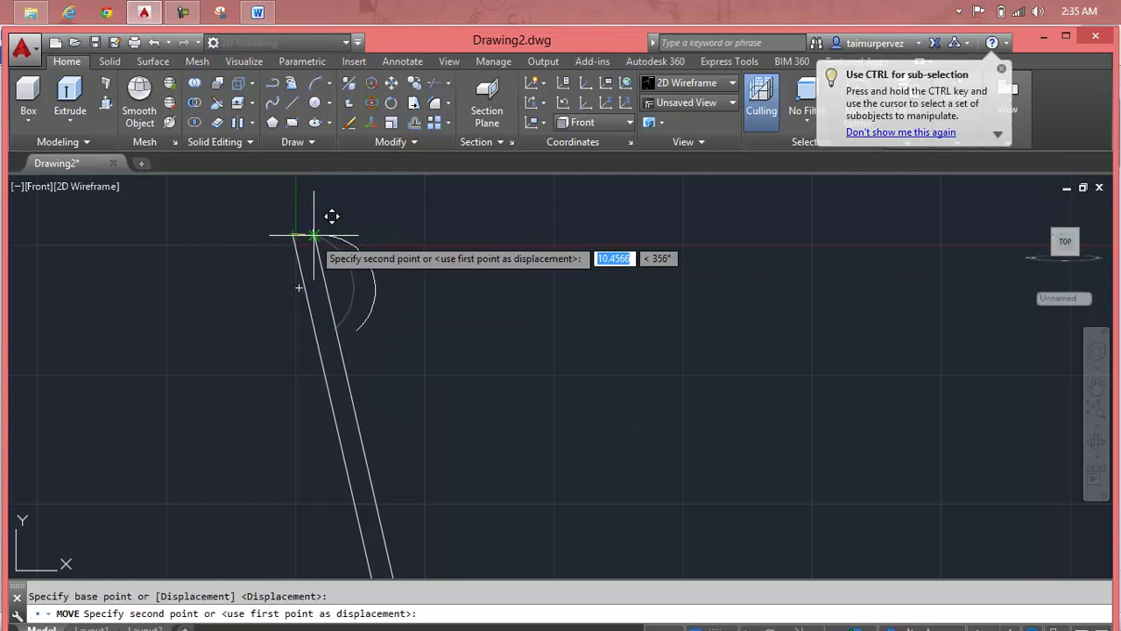
{"action": "left_click", "coordinate": [298, 217]}
{"action": "scroll", "coordinate": [298, 228], "scroll_direction": "down", "scroll_amount": 3}
{"action": "key", "text": "Escape"}
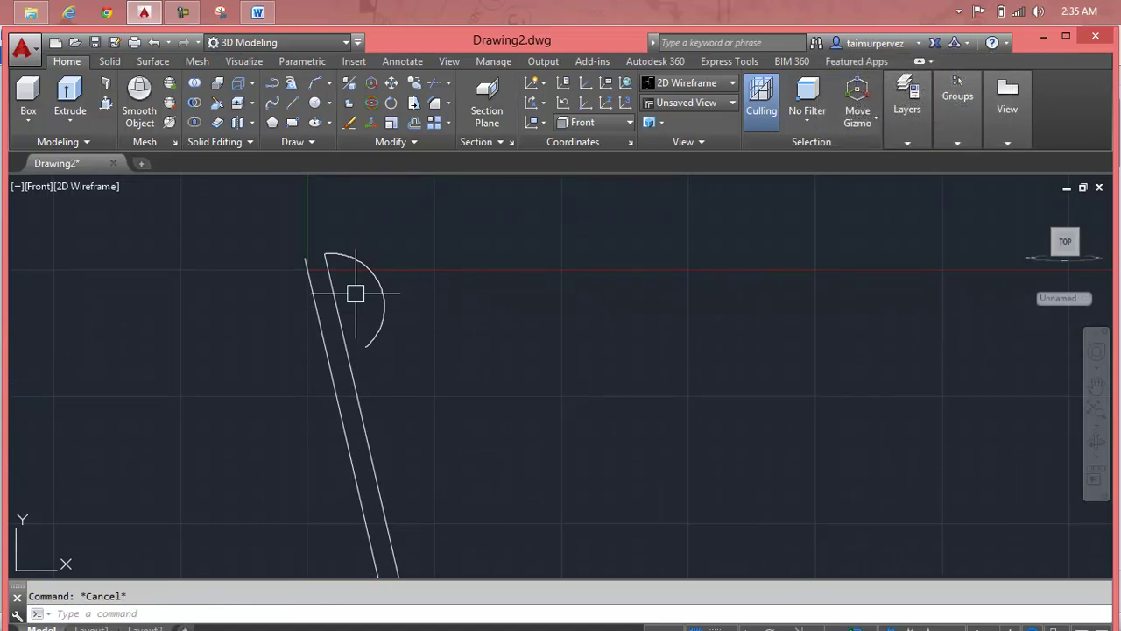
{"action": "key", "text": "ctrl+z"}
{"action": "key", "text": "ctrl+z"}
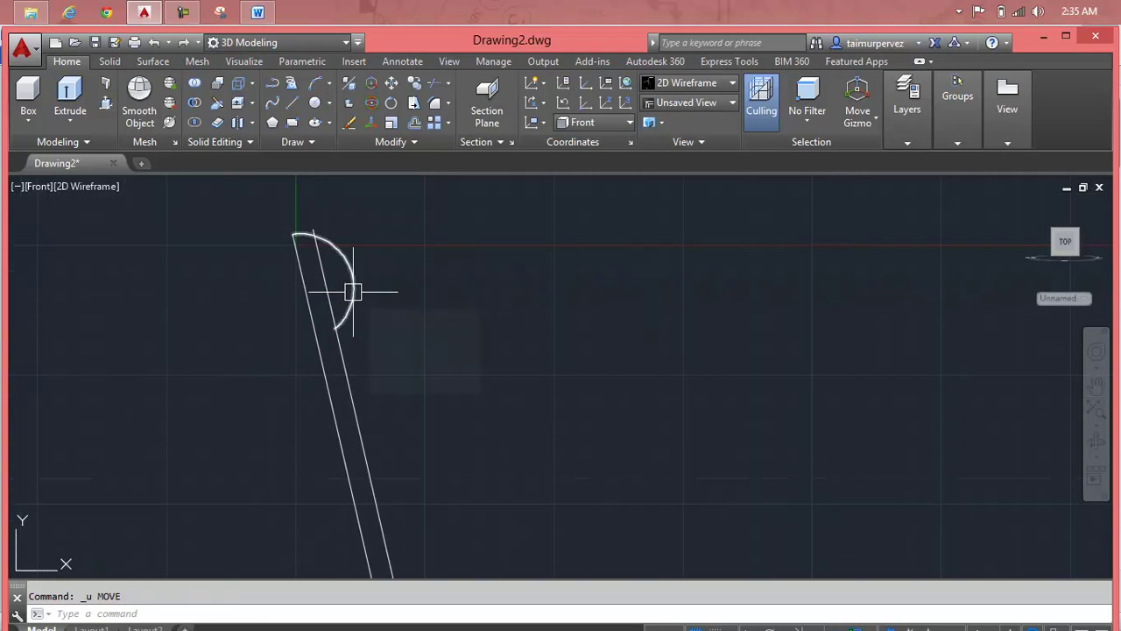
Start an arc at a point on the backrest, then cancel it
{"action": "type", "text": "a"}
{"action": "key", "text": "Return"}
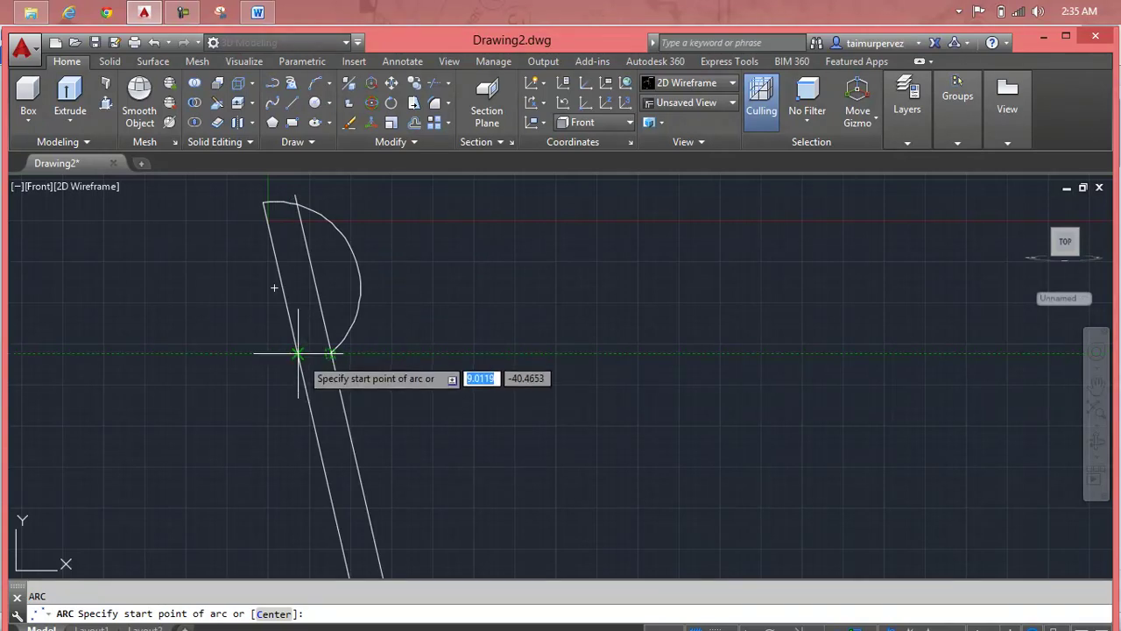
{"action": "left_click", "coordinate": [298, 353]}
{"action": "scroll", "coordinate": [390, 429], "scroll_direction": "down", "scroll_amount": 2}
{"action": "middle_click_drag", "start_coordinate": [393, 432], "coordinate": [357, 306]}
{"action": "key", "text": "Escape"}
{"action": "scroll", "coordinate": [342, 265], "scroll_direction": "up", "scroll_amount": 2}
{"action": "scroll", "coordinate": [342, 269], "scroll_direction": "up", "scroll_amount": 2}
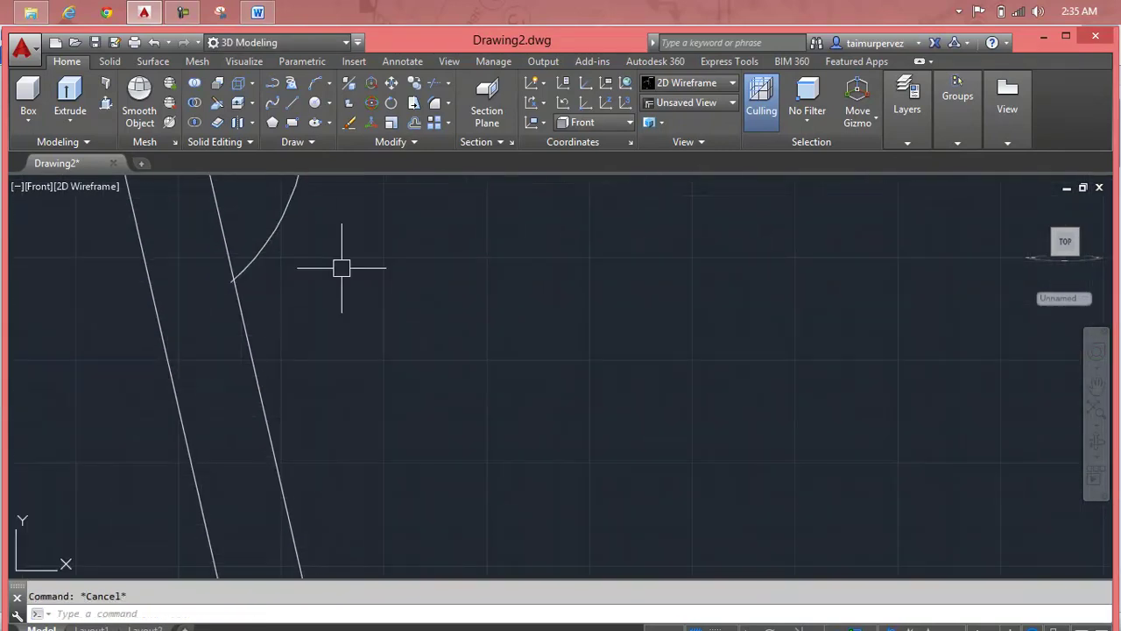
{"action": "scroll", "coordinate": [342, 268], "scroll_direction": "down", "scroll_amount": 1}
{"action": "scroll", "coordinate": [338, 271], "scroll_direction": "down", "scroll_amount": 1}
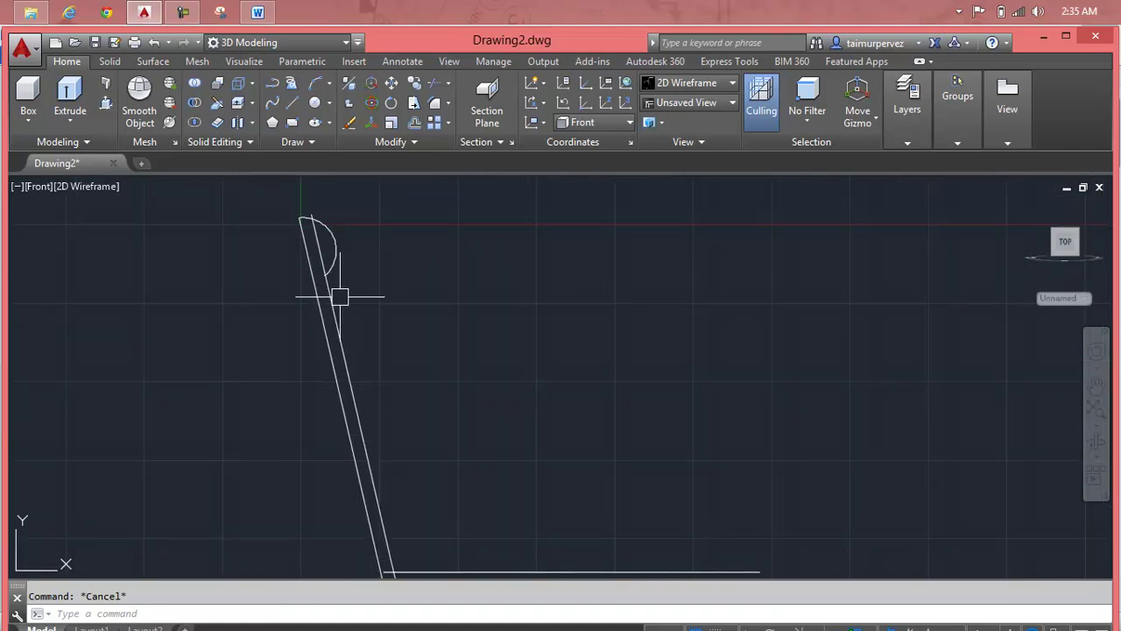
Start another arc at the lower line endpoint and cancel it as well
{"action": "type", "text": "a"}
{"action": "key", "text": "Return"}
{"action": "scroll", "coordinate": [324, 271], "scroll_direction": "up", "scroll_amount": 2}
{"action": "left_click", "coordinate": [297, 245]}
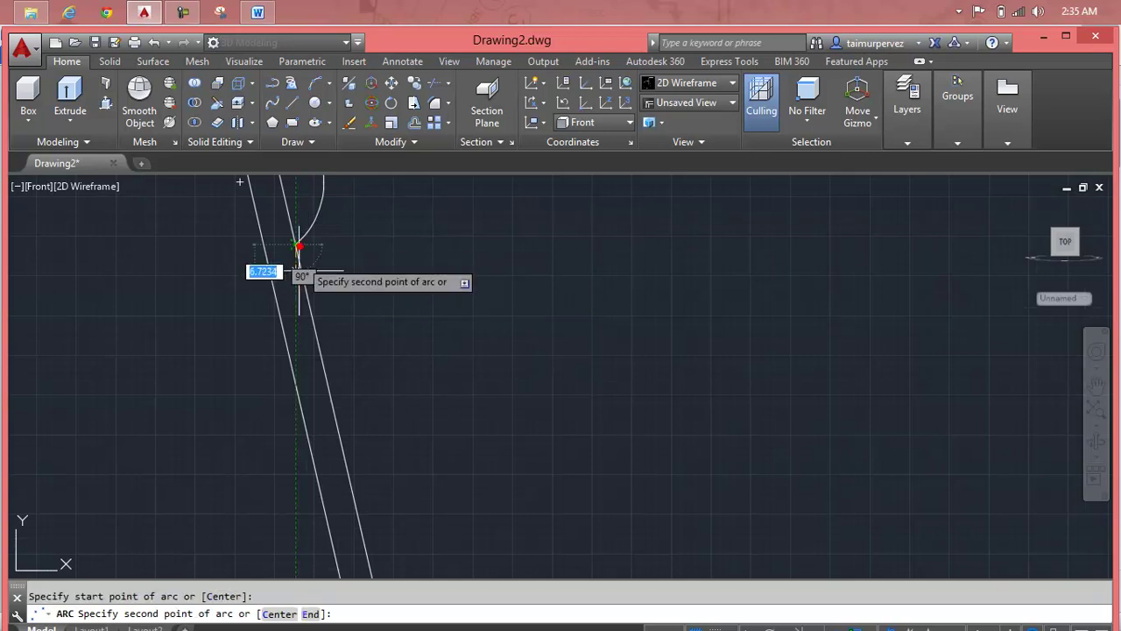
{"action": "scroll", "coordinate": [321, 450], "scroll_direction": "down", "scroll_amount": 2}
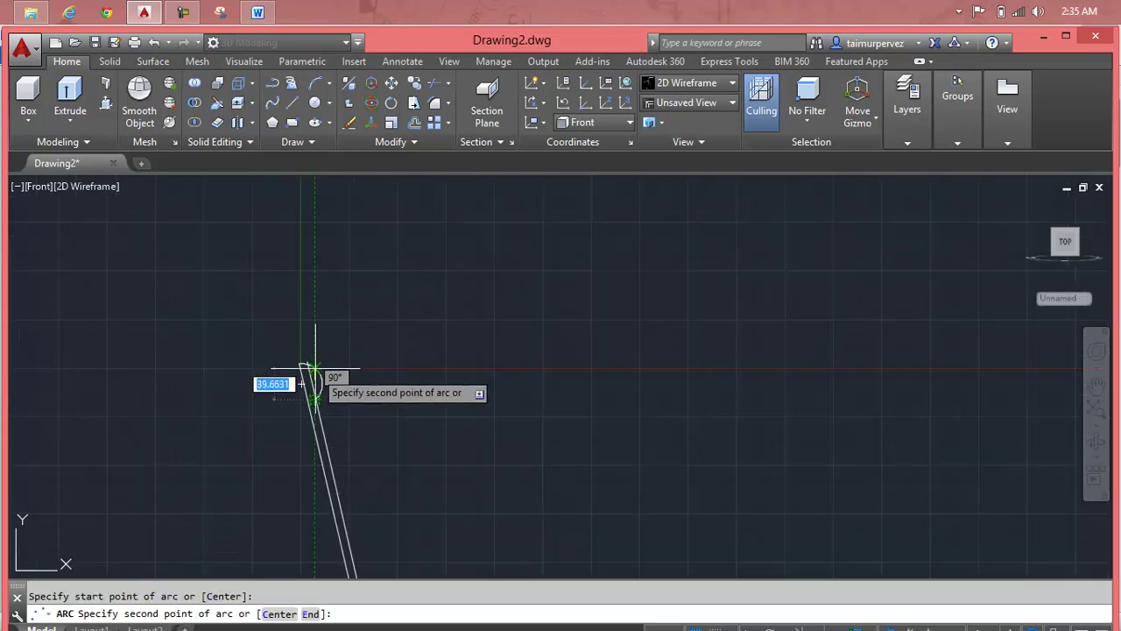
{"action": "scroll", "coordinate": [313, 379], "scroll_direction": "down", "scroll_amount": 2}
{"action": "middle_click_drag", "start_coordinate": [332, 441], "coordinate": [304, 356]}
{"action": "scroll", "coordinate": [304, 356], "scroll_direction": "up", "scroll_amount": 2}
{"action": "scroll", "coordinate": [301, 358], "scroll_direction": "up", "scroll_amount": 2}
{"action": "scroll", "coordinate": [300, 359], "scroll_direction": "up", "scroll_amount": 1}
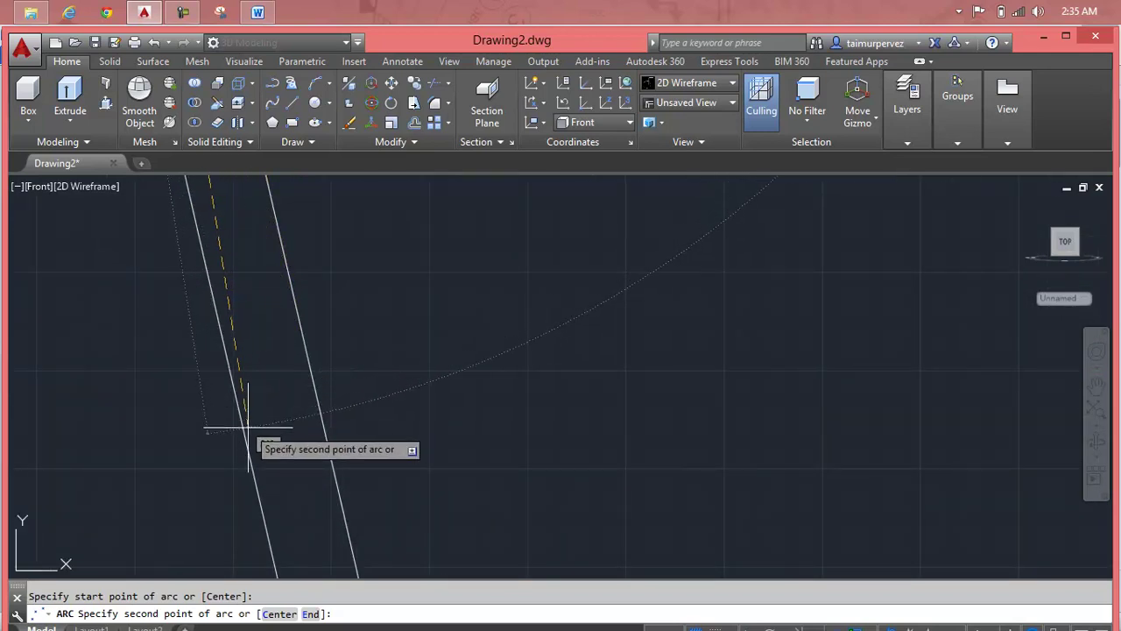
{"action": "scroll", "coordinate": [248, 428], "scroll_direction": "down", "scroll_amount": 2}
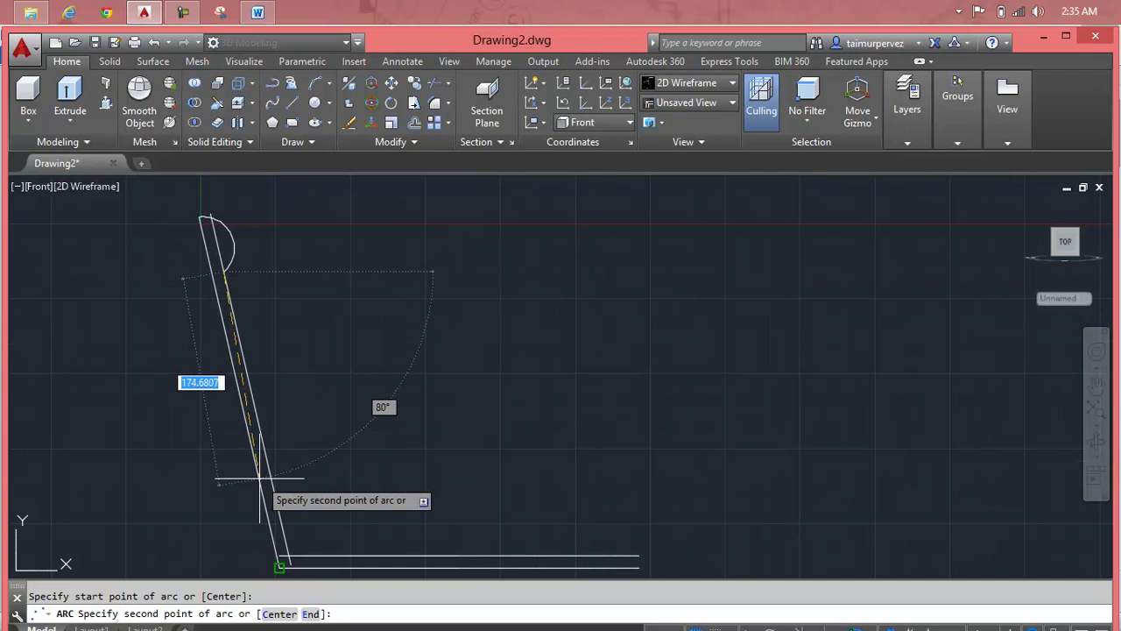
{"action": "key", "text": "Escape"}
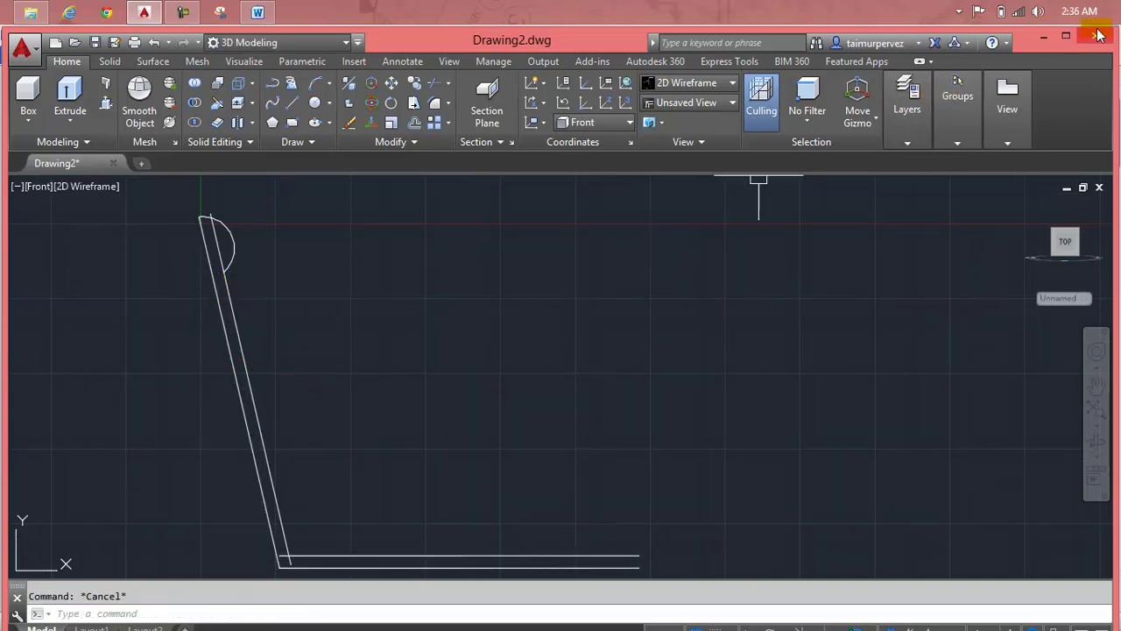
Maximize AutoCAD and enable every mode in Object Snap Settings with Select All
{"action": "left_click", "coordinate": [1065, 36]}
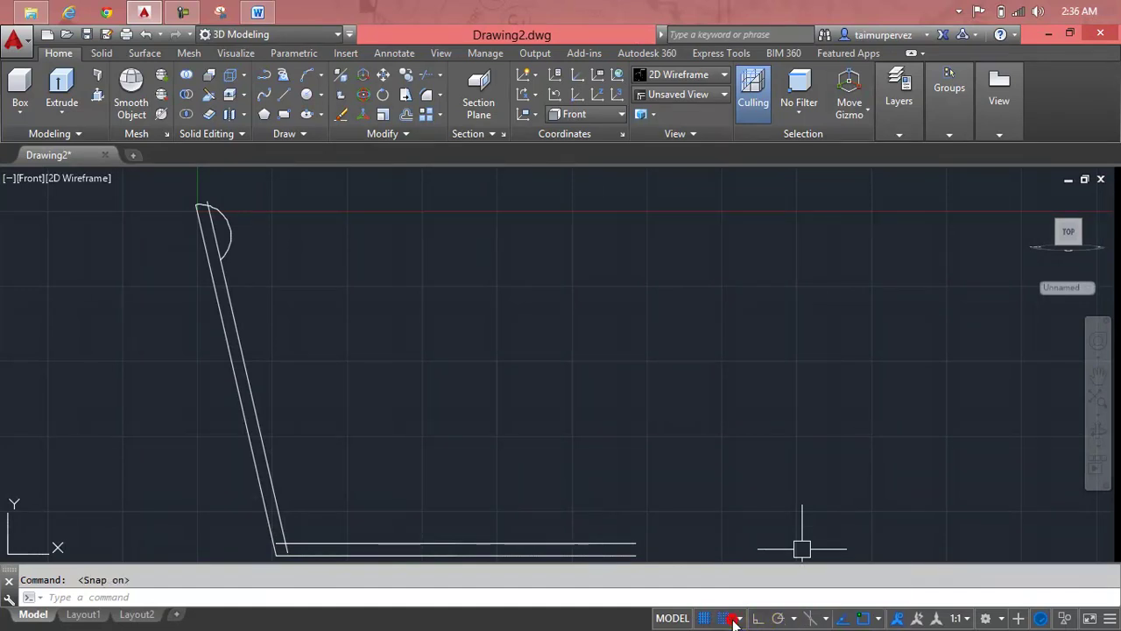
{"action": "left_click", "coordinate": [878, 619]}
{"action": "left_click", "coordinate": [911, 597]}
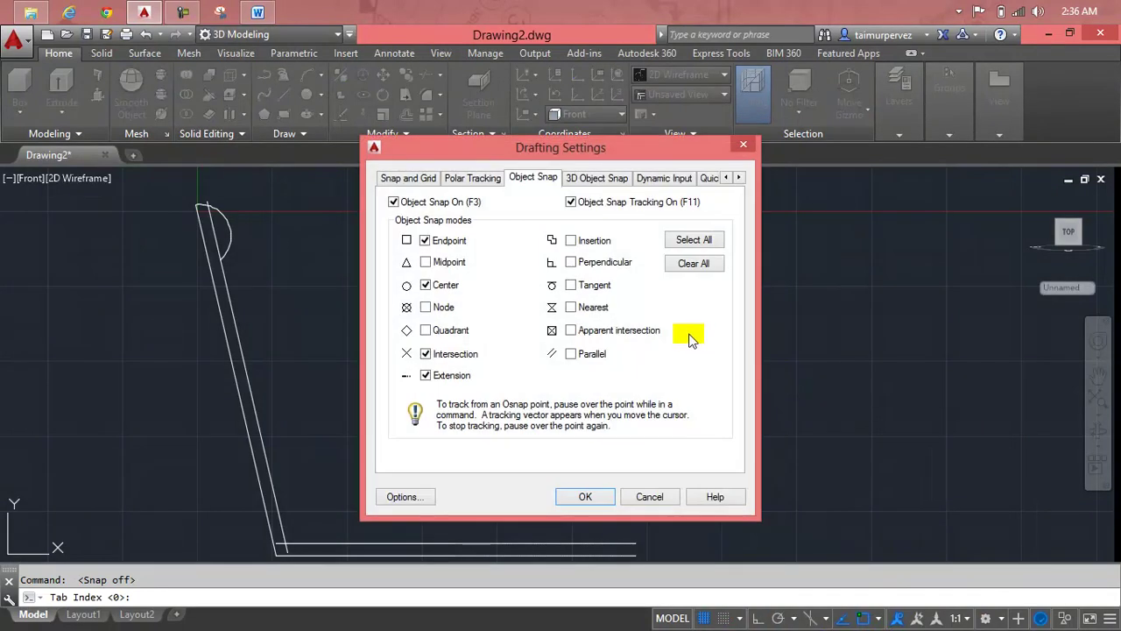
{"action": "left_click", "coordinate": [686, 236]}
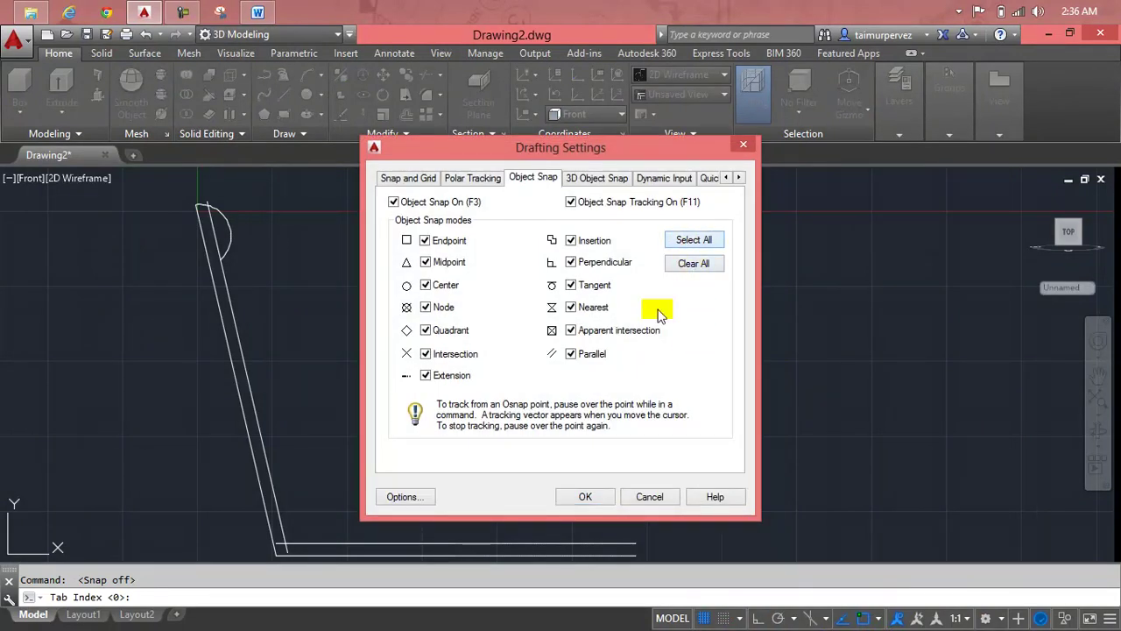
{"action": "left_click", "coordinate": [587, 496]}
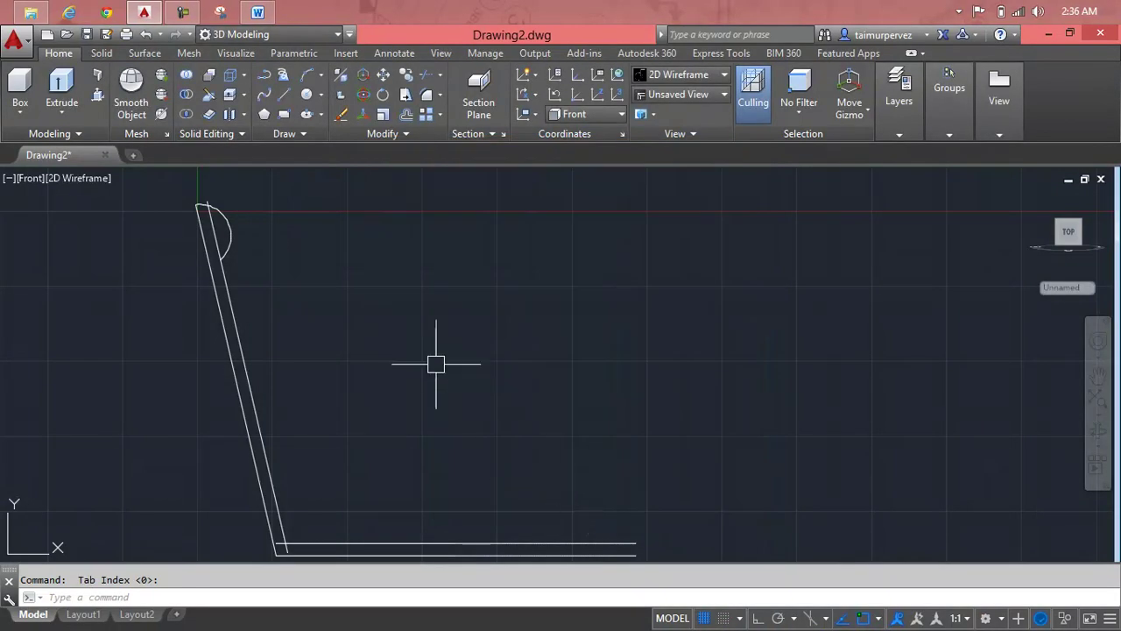
{"action": "type", "text": "z"}
{"action": "key", "text": "Return"}
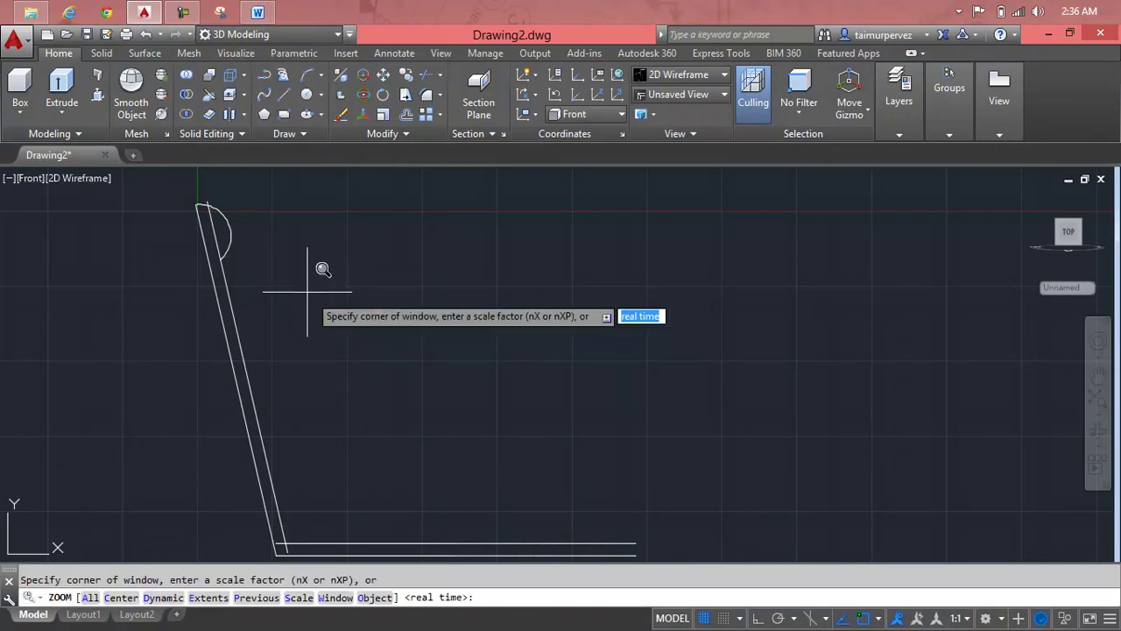
{"action": "scroll", "coordinate": [297, 254], "scroll_direction": "up", "scroll_amount": 2}
{"action": "scroll", "coordinate": [149, 220], "scroll_direction": "down", "scroll_amount": 3}
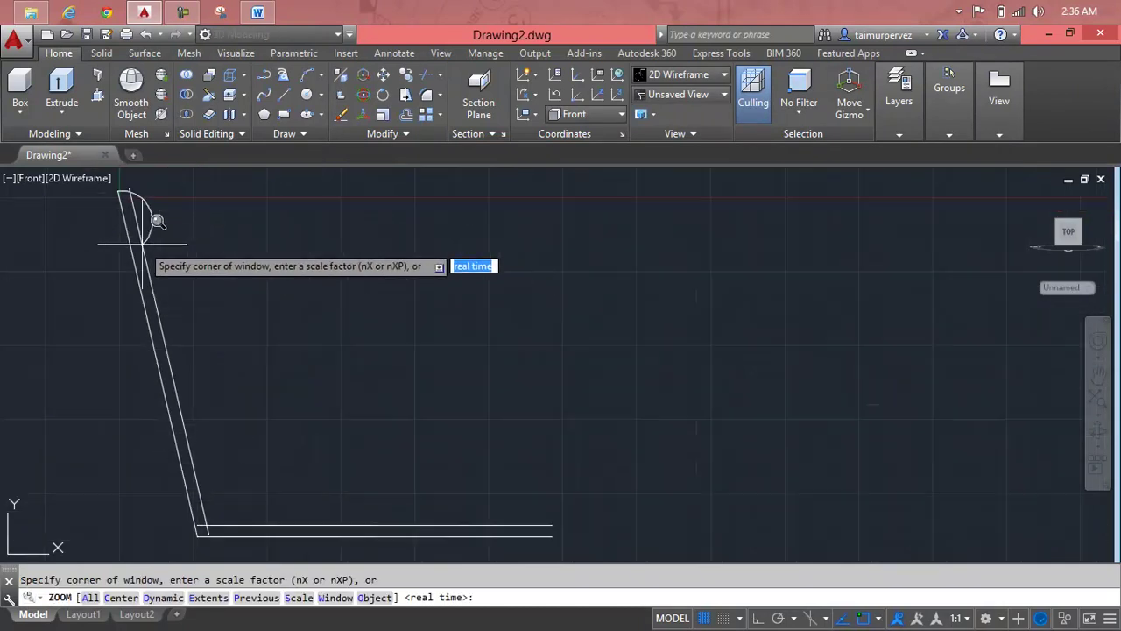
Draw a three-point arc from the top arc's lower end, along the backrest, to the seat-base corner
{"action": "key", "text": "Escape"}
{"action": "type", "text": "a"}
{"action": "key", "text": "Return"}
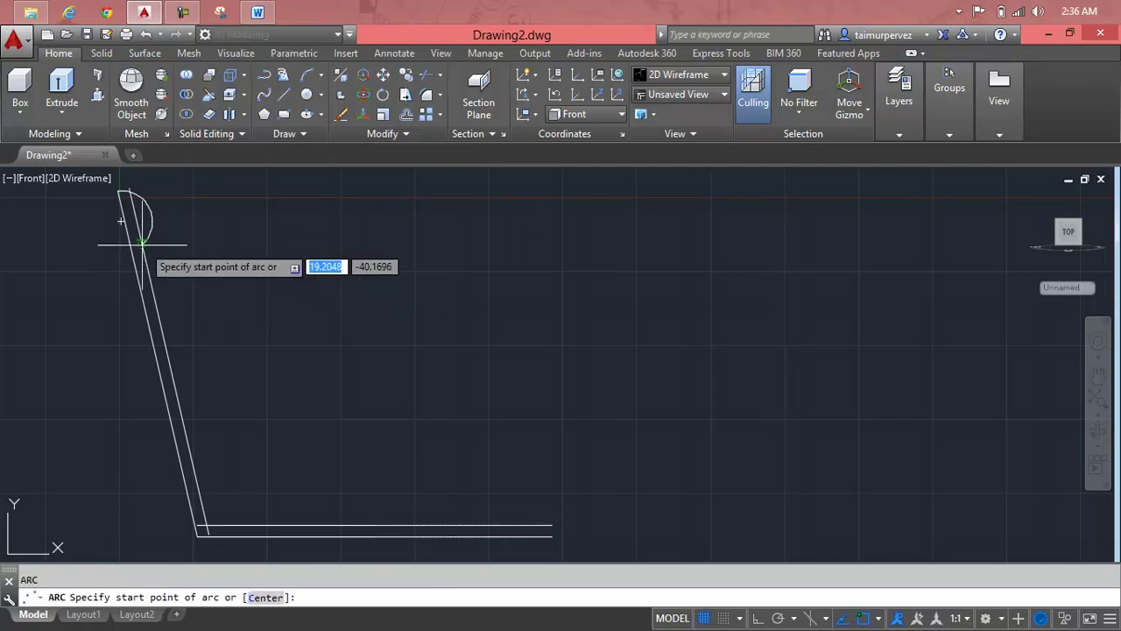
{"action": "left_click", "coordinate": [141, 244]}
{"action": "left_click", "coordinate": [157, 367]}
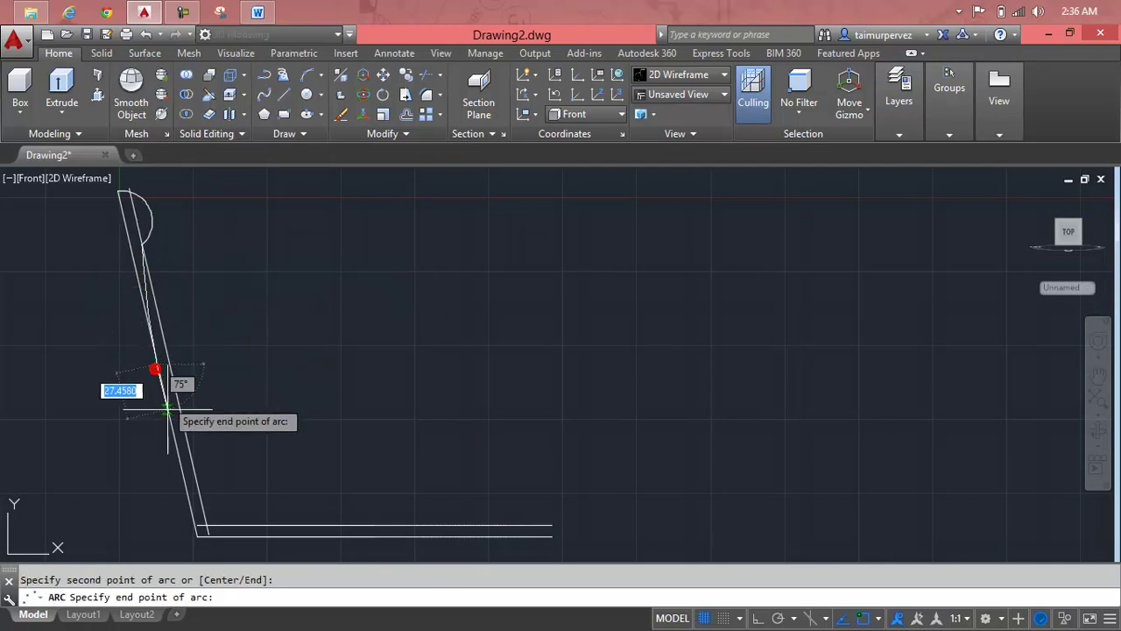
{"action": "scroll", "coordinate": [203, 524], "scroll_direction": "up", "scroll_amount": 2}
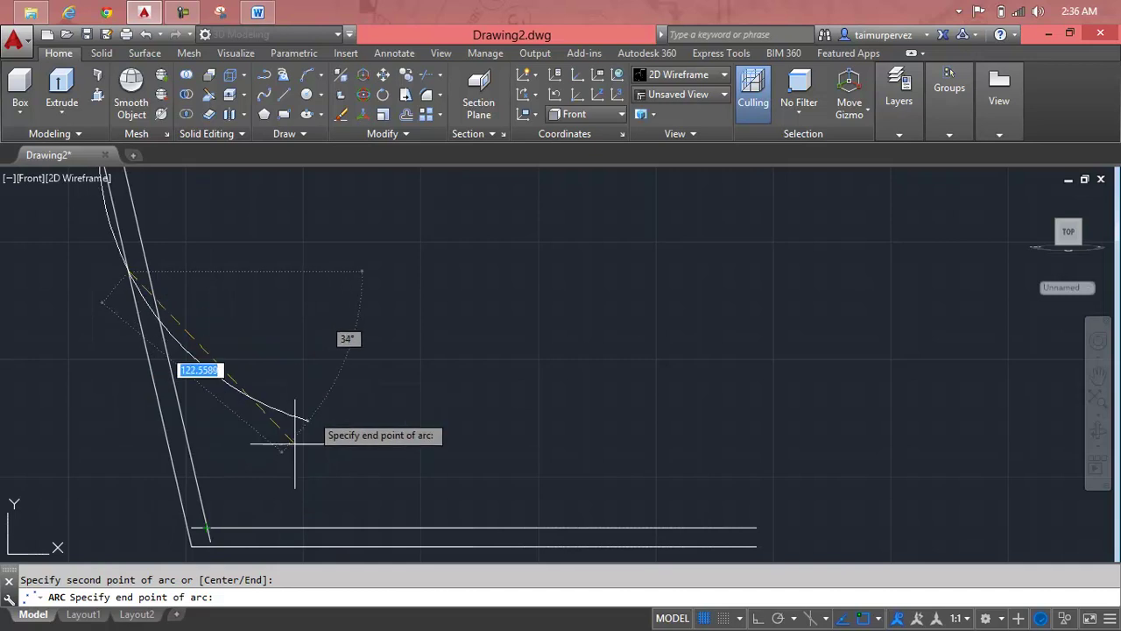
{"action": "left_click", "coordinate": [223, 529]}
{"action": "scroll", "coordinate": [251, 443], "scroll_direction": "down", "scroll_amount": 3}
{"action": "middle_click_drag", "start_coordinate": [253, 441], "coordinate": [299, 470]}
{"action": "scroll", "coordinate": [299, 471], "scroll_direction": "up", "scroll_amount": 2}
{"action": "scroll", "coordinate": [228, 306], "scroll_direction": "up", "scroll_amount": 2}
{"action": "middle_click_drag", "start_coordinate": [228, 306], "coordinate": [342, 474]}
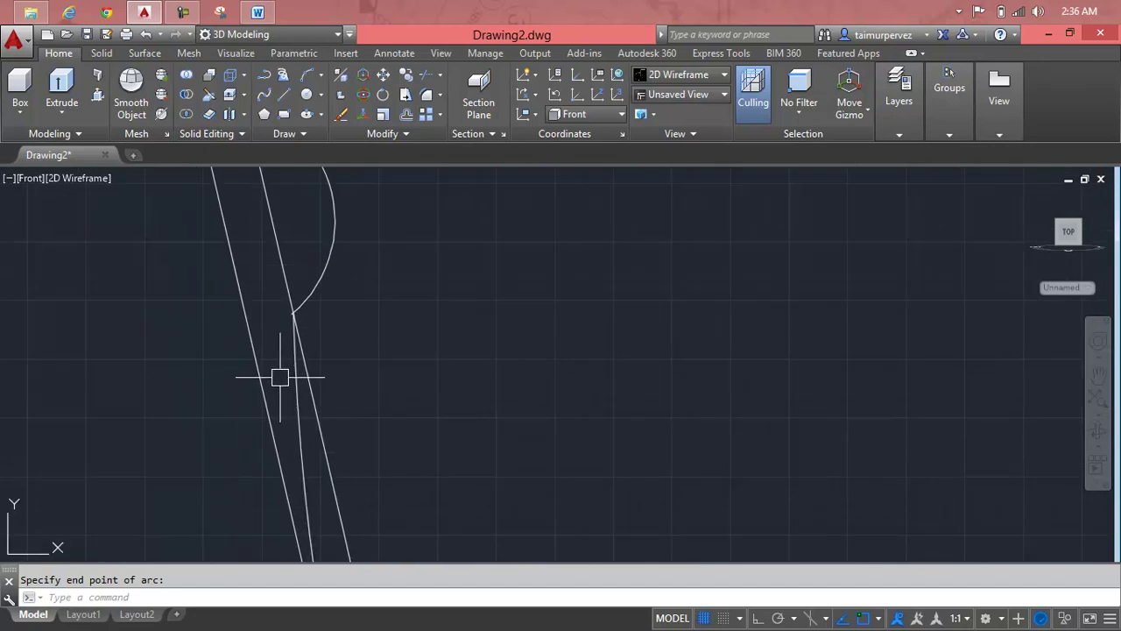
{"action": "scroll", "coordinate": [292, 381], "scroll_direction": "down", "scroll_amount": 3}
{"action": "middle_click_drag", "start_coordinate": [296, 408], "coordinate": [364, 275]}
{"action": "middle_click_drag", "start_coordinate": [361, 426], "coordinate": [368, 409]}
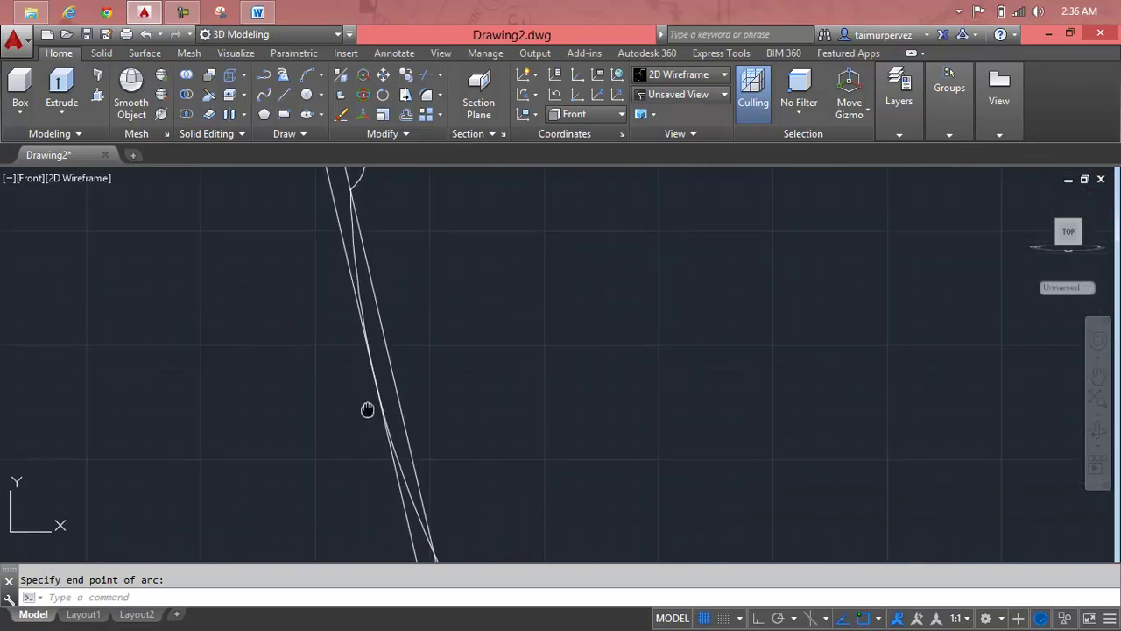
Drag the new arc's middle grip to reshape it, then cancel the reshape
{"action": "left_click", "coordinate": [380, 405]}
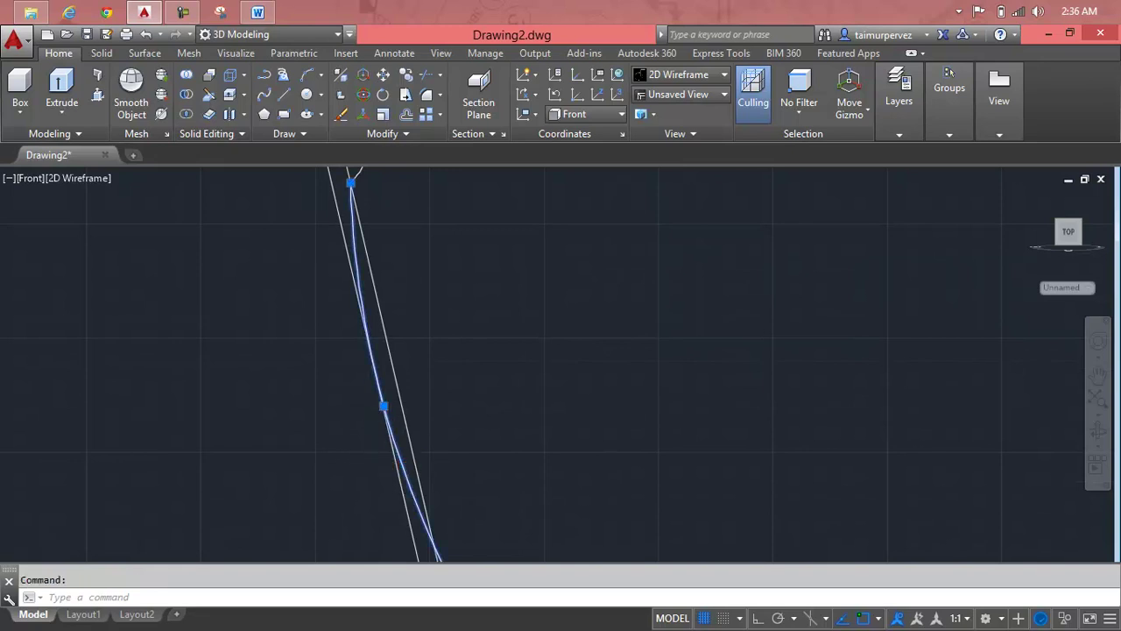
{"action": "left_click", "coordinate": [395, 403]}
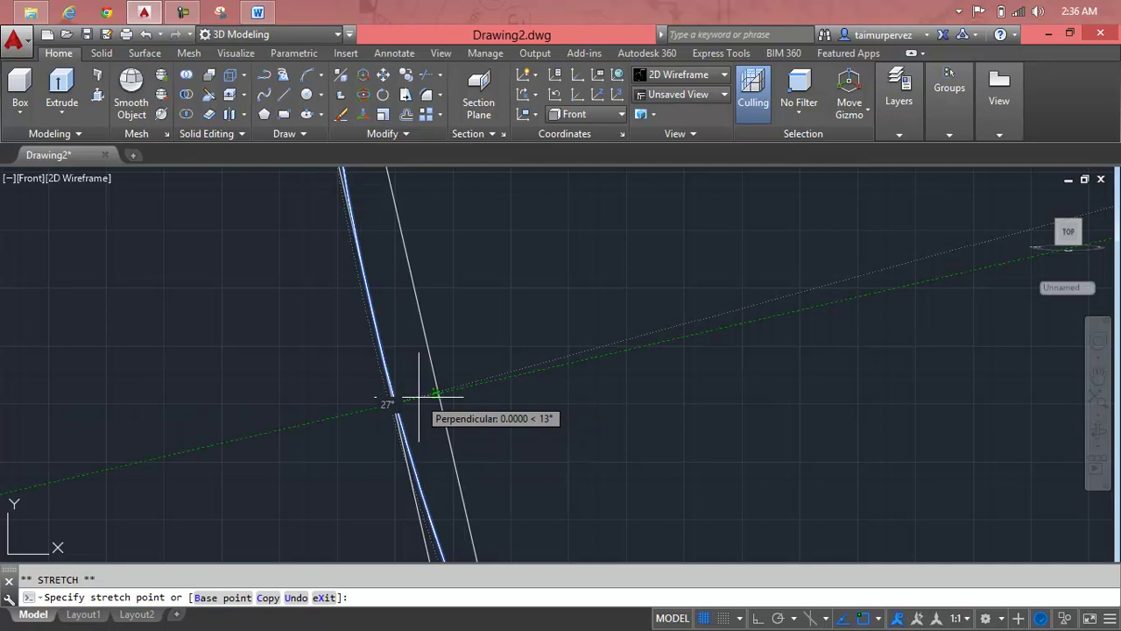
{"action": "scroll", "coordinate": [421, 396], "scroll_direction": "up", "scroll_amount": 3}
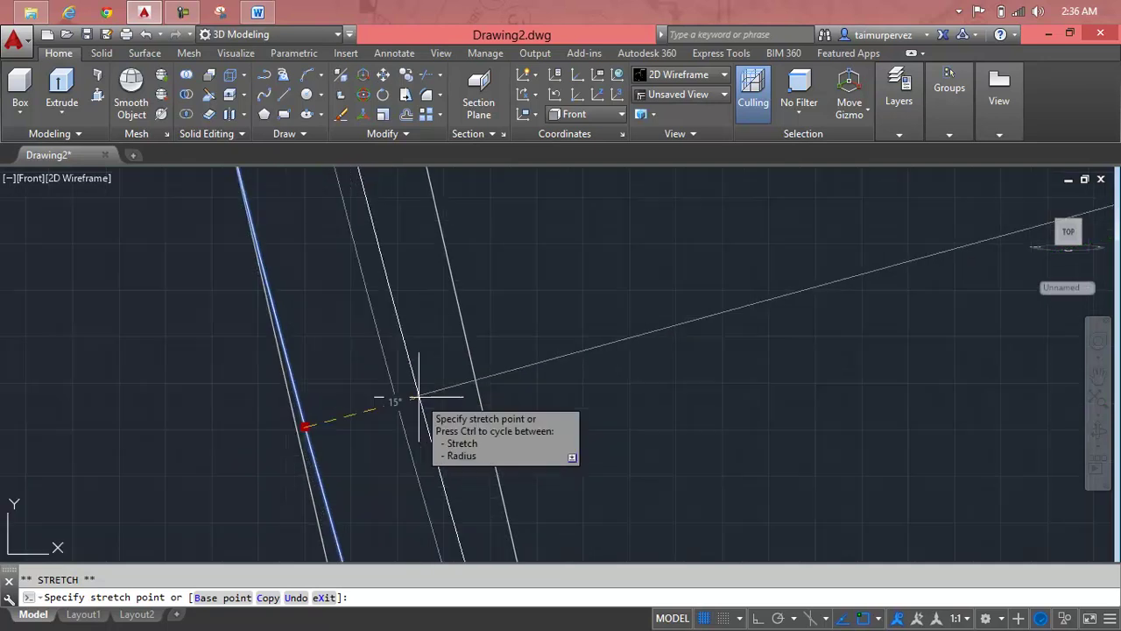
{"action": "left_click", "coordinate": [377, 412]}
{"action": "scroll", "coordinate": [377, 412], "scroll_direction": "down", "scroll_amount": 5}
{"action": "scroll", "coordinate": [386, 421], "scroll_direction": "down", "scroll_amount": 4}
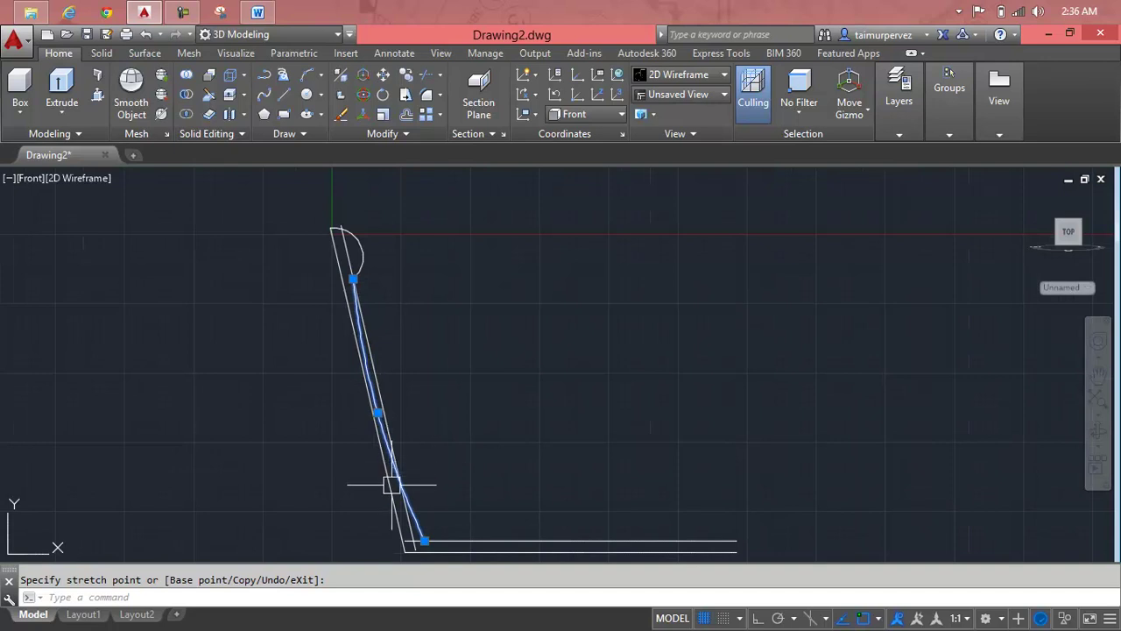
{"action": "scroll", "coordinate": [390, 481], "scroll_direction": "up", "scroll_amount": 2}
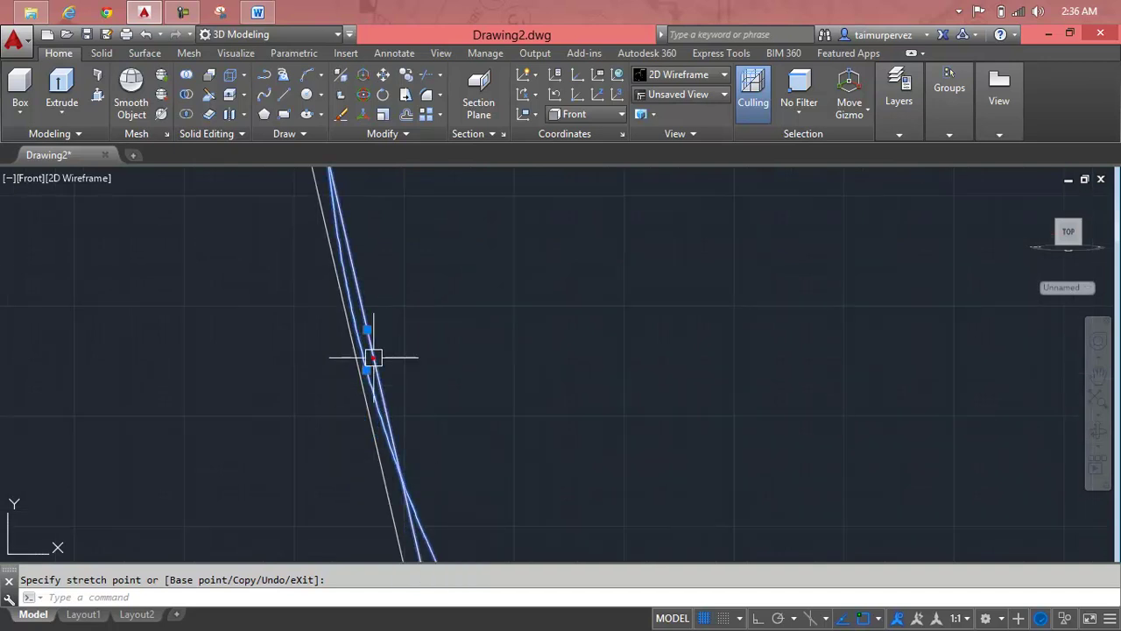
{"action": "key", "text": "Escape"}
Undo an accidental two-line deletion, then delete only the selected straight line
{"action": "key", "text": "Delete"}
{"action": "key", "text": "ctrl+z"}
{"action": "scroll", "coordinate": [370, 371], "scroll_direction": "up", "scroll_amount": 1}
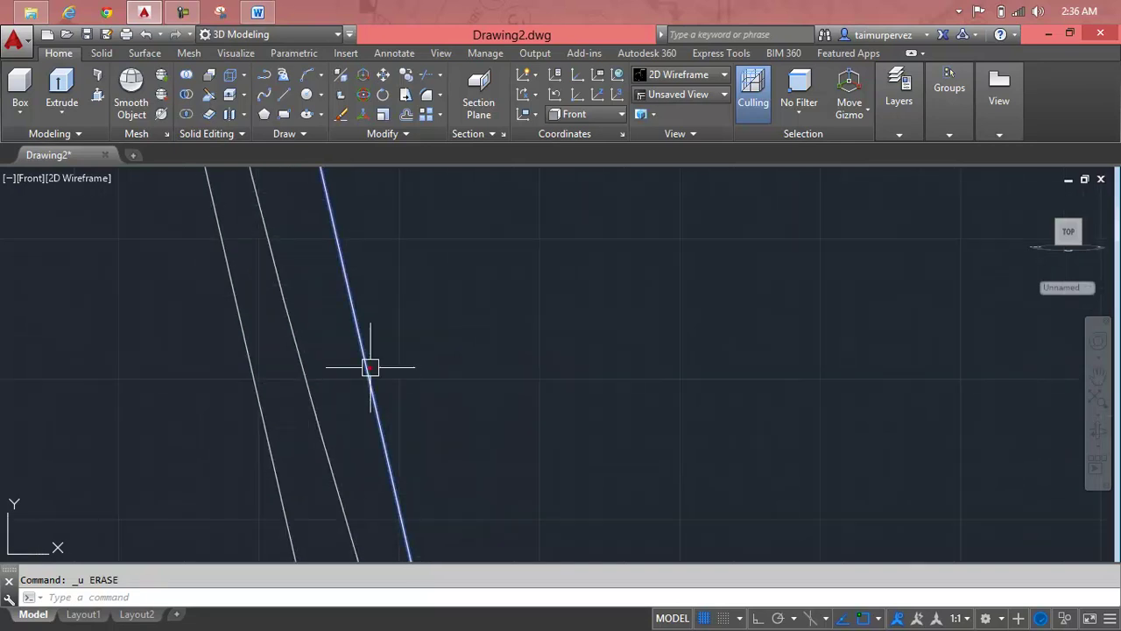
{"action": "key", "text": "Delete"}
{"action": "scroll", "coordinate": [370, 368], "scroll_direction": "down", "scroll_amount": 1}
{"action": "scroll", "coordinate": [371, 377], "scroll_direction": "down", "scroll_amount": 2}
{"action": "scroll", "coordinate": [371, 380], "scroll_direction": "up", "scroll_amount": 1}
{"action": "scroll", "coordinate": [363, 389], "scroll_direction": "up", "scroll_amount": 3}
Select the slanted straight line, then clear the selection
{"action": "left_click", "coordinate": [348, 399]}
{"action": "scroll", "coordinate": [347, 400], "scroll_direction": "down", "scroll_amount": 3}
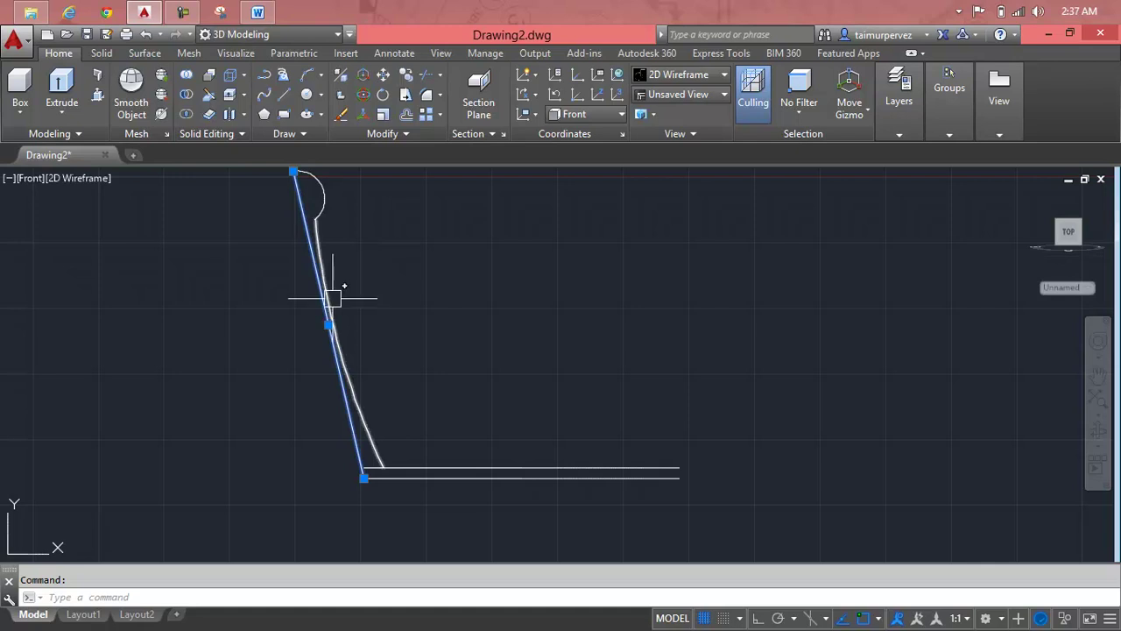
{"action": "scroll", "coordinate": [317, 312], "scroll_direction": "up", "scroll_amount": 3}
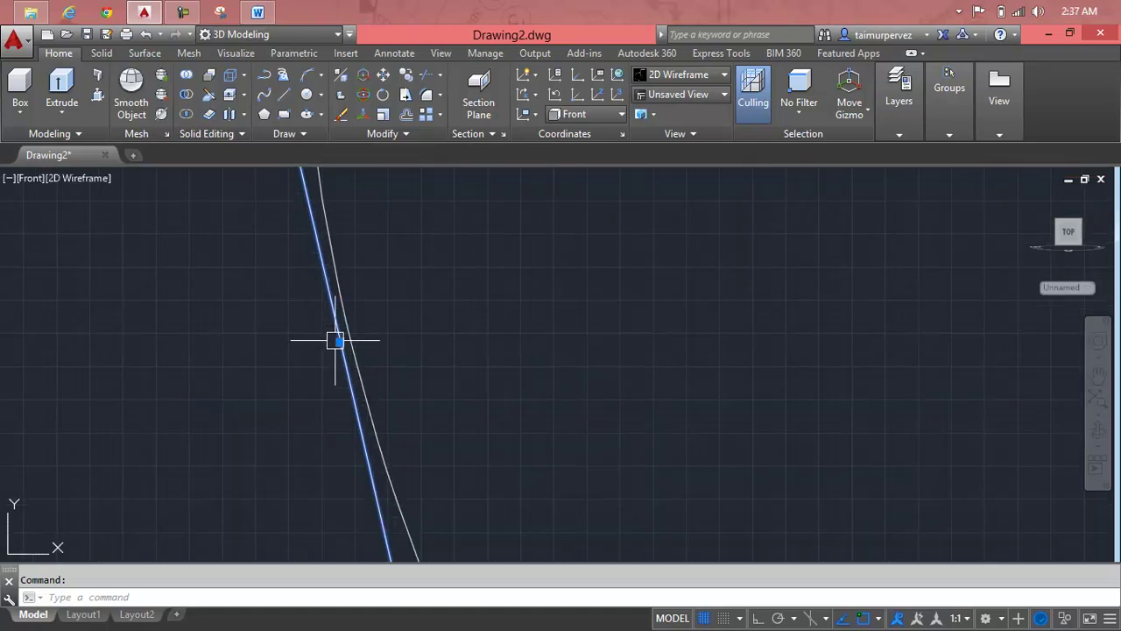
{"action": "key", "text": "Escape"}
Move the slanted backrest line slightly right, from a base point to a new point
{"action": "left_click", "coordinate": [346, 335]}
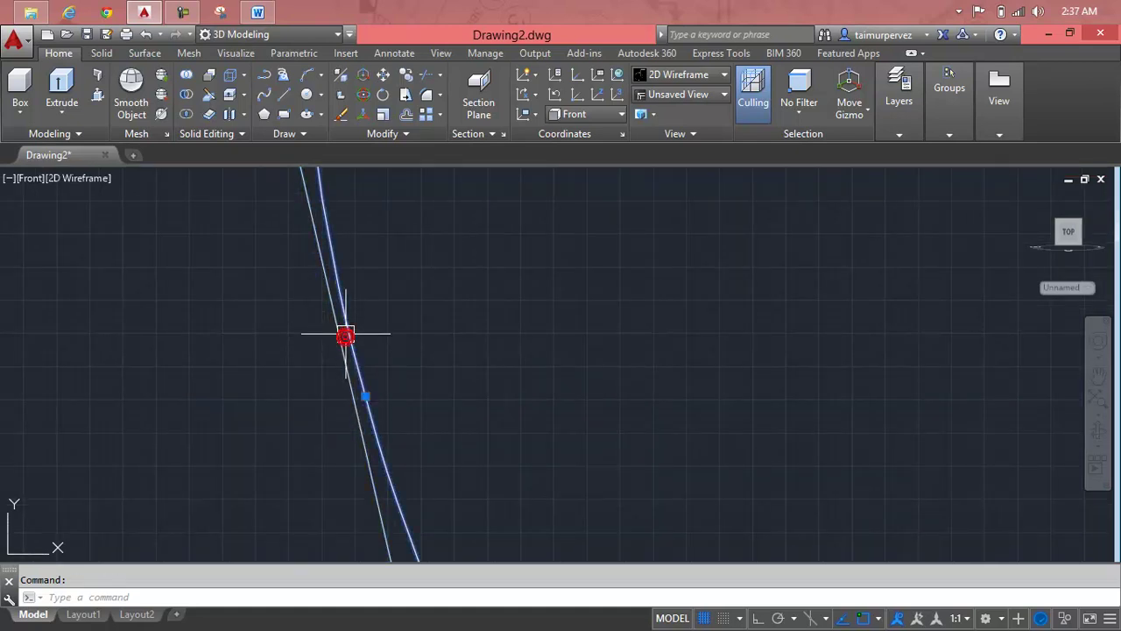
{"action": "scroll", "coordinate": [368, 385], "scroll_direction": "down", "scroll_amount": 3}
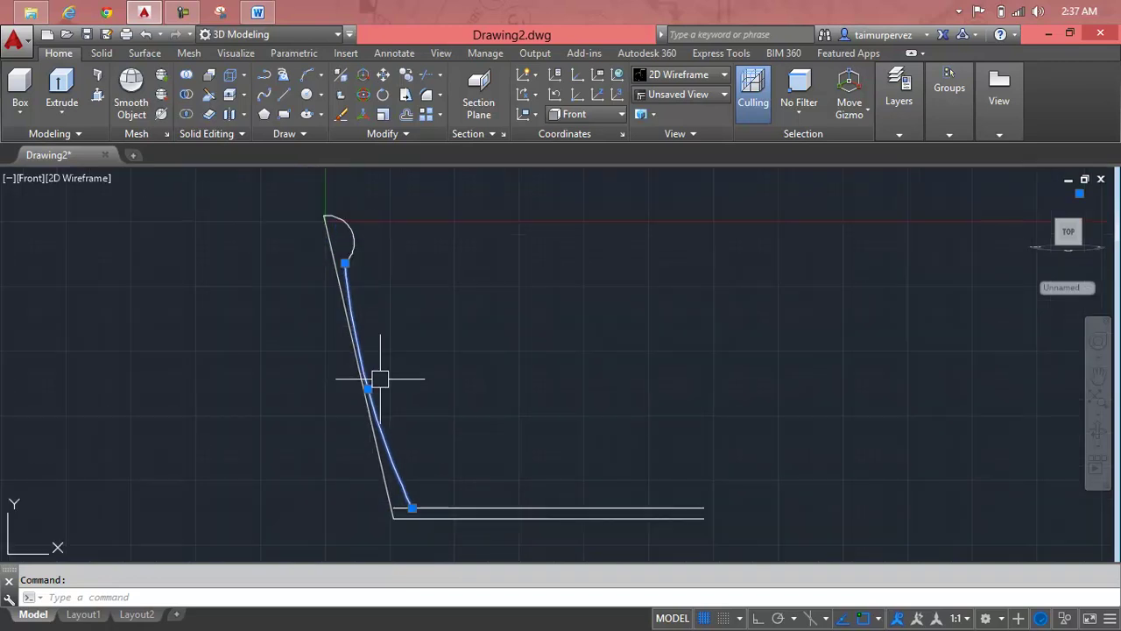
{"action": "type", "text": "m"}
{"action": "key", "text": "Return"}
{"action": "scroll", "coordinate": [351, 383], "scroll_direction": "up", "scroll_amount": 3}
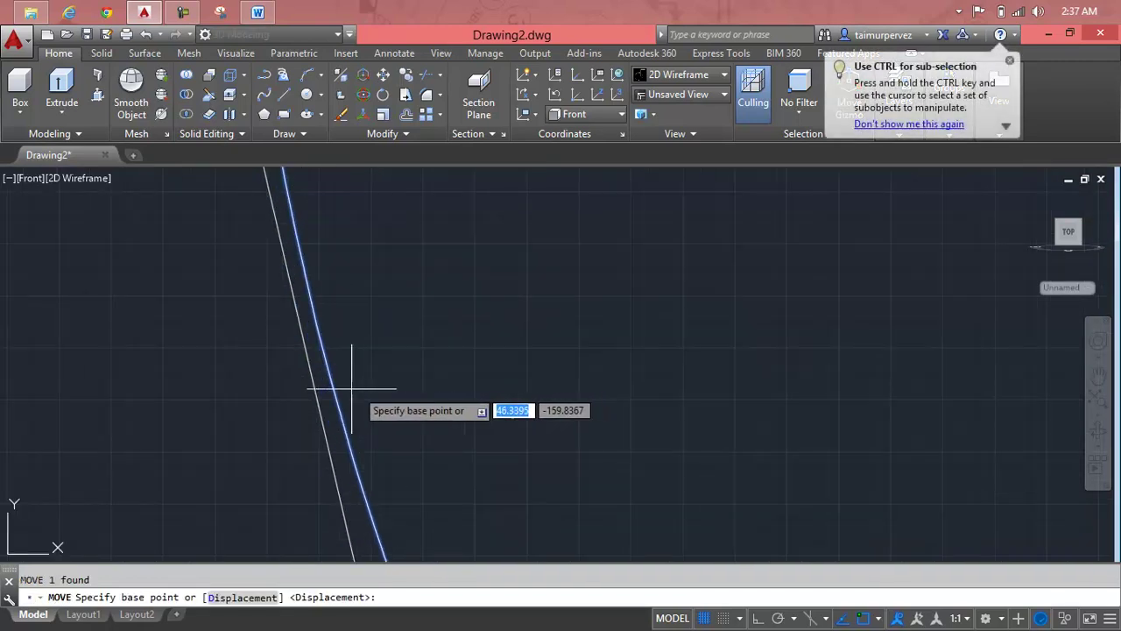
{"action": "left_click", "coordinate": [330, 382]}
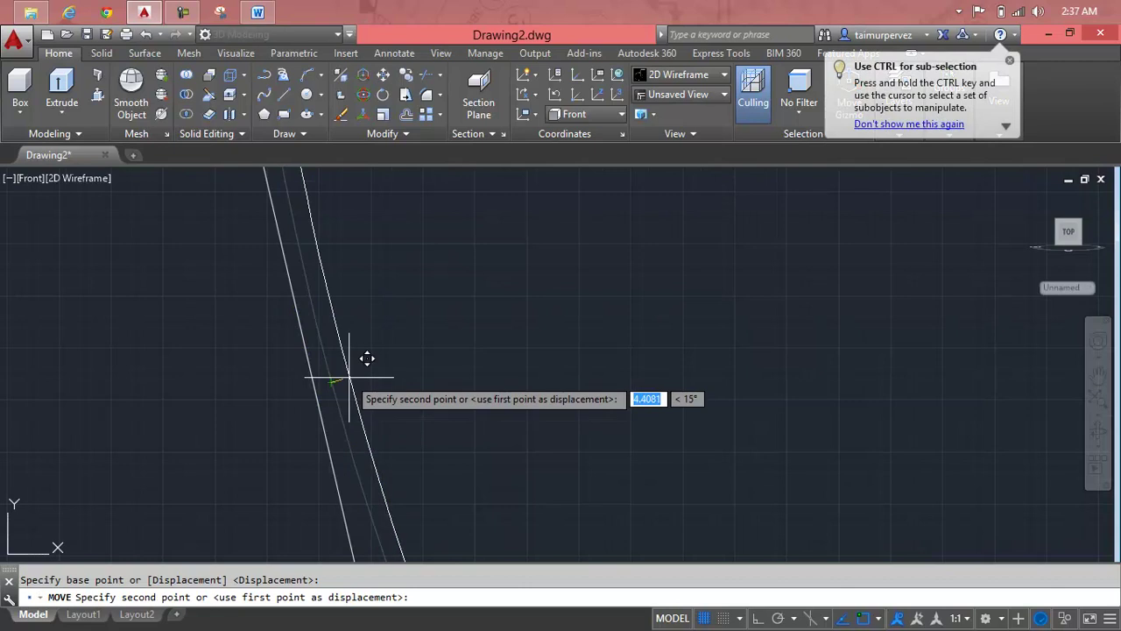
{"action": "left_click", "coordinate": [349, 377]}
{"action": "scroll", "coordinate": [351, 376], "scroll_direction": "down", "scroll_amount": 3}
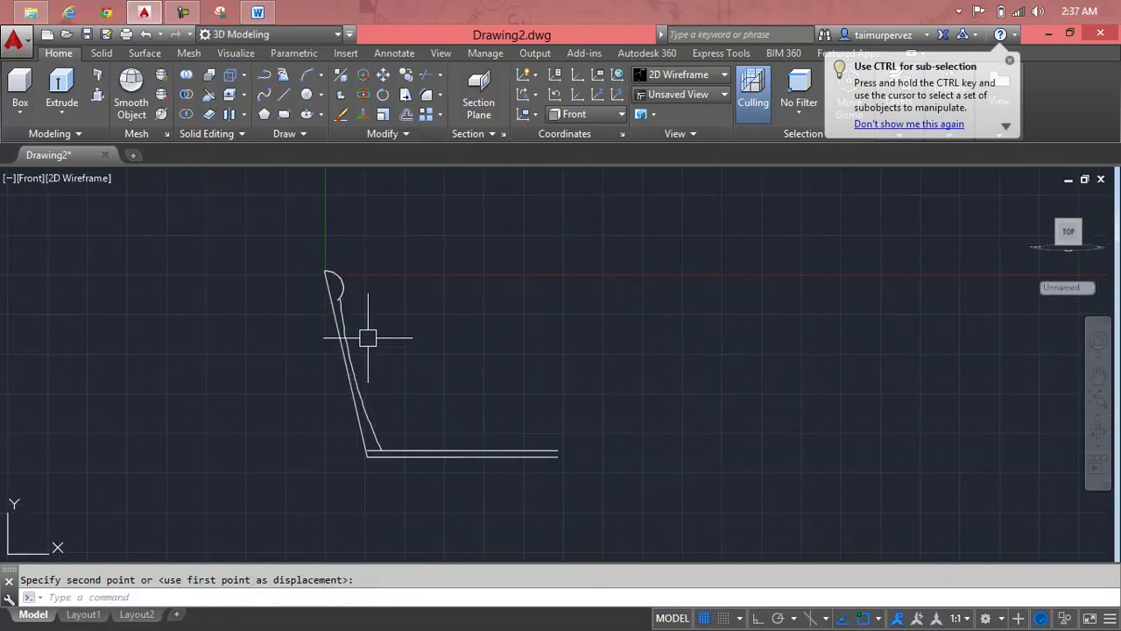
{"action": "scroll", "coordinate": [359, 324], "scroll_direction": "up", "scroll_amount": 3}
{"action": "scroll", "coordinate": [342, 294], "scroll_direction": "up", "scroll_amount": 3}
Join the backrest arc to the inner slanted line with a zero-radius fillet
{"action": "key", "text": "Escape"}
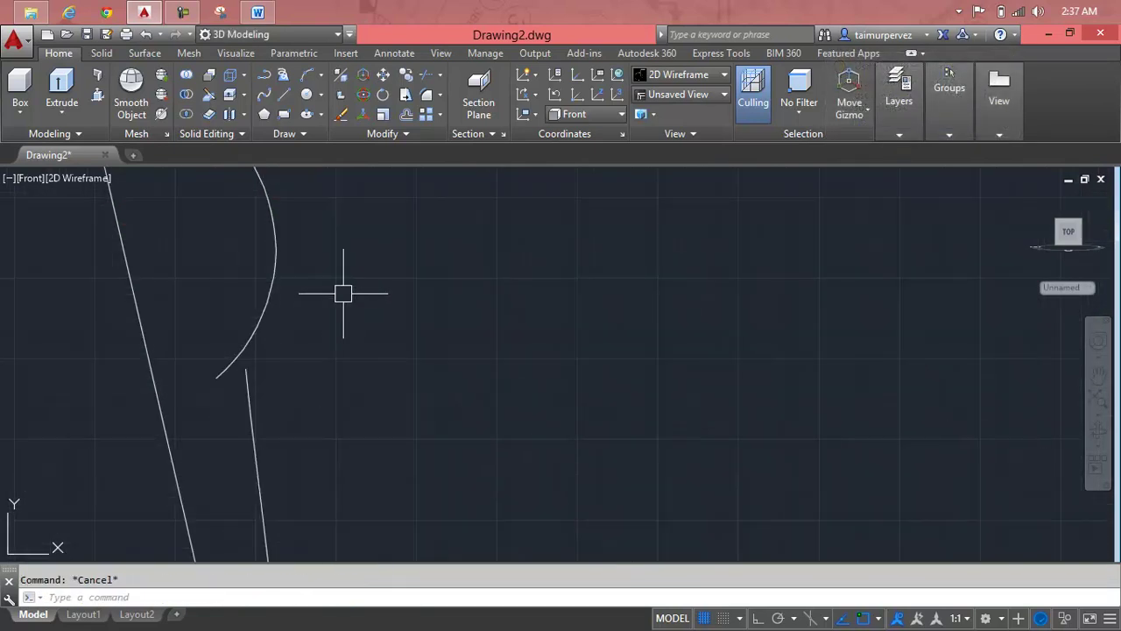
{"action": "type", "text": "f"}
{"action": "key", "text": "Return"}
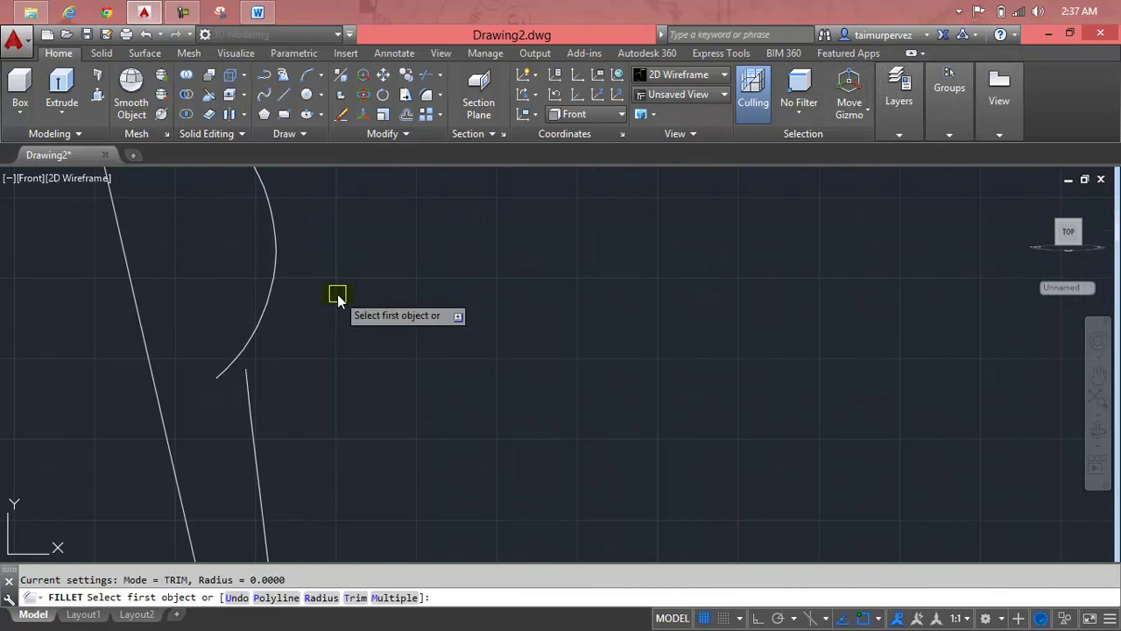
{"action": "type", "text": "r"}
{"action": "key", "text": "Return"}
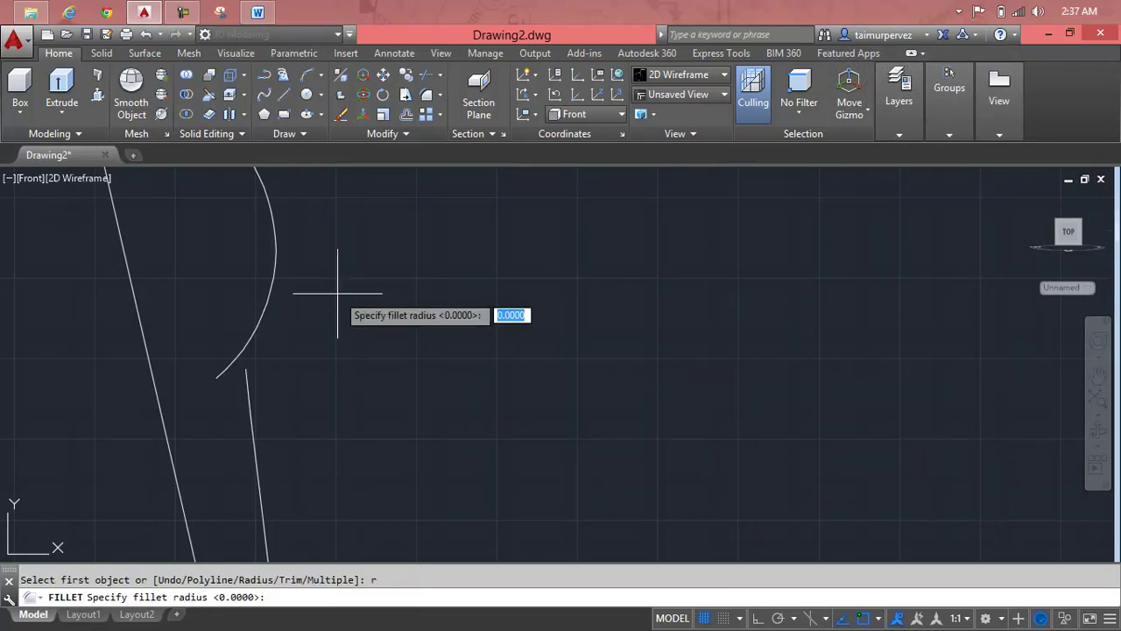
{"action": "key", "text": "Return"}
{"action": "left_click", "coordinate": [256, 314]}
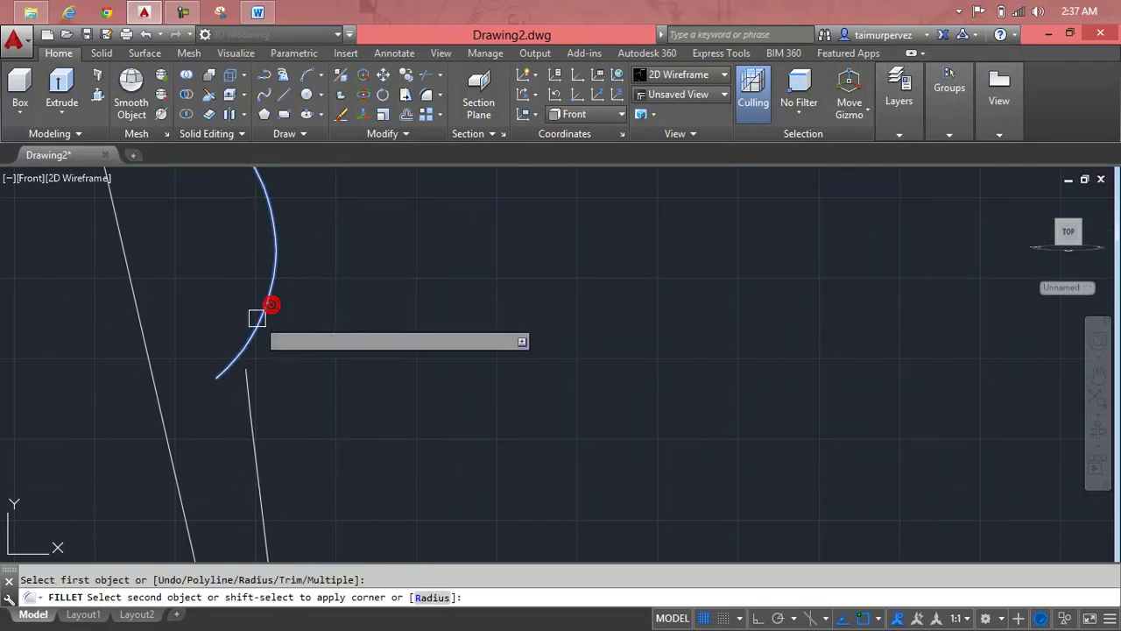
{"action": "left_click", "coordinate": [248, 389]}
{"action": "scroll", "coordinate": [302, 333], "scroll_direction": "down", "scroll_amount": 2}
{"action": "scroll", "coordinate": [308, 333], "scroll_direction": "down", "scroll_amount": 2}
{"action": "middle_click_drag", "start_coordinate": [313, 338], "coordinate": [318, 195]}
{"action": "scroll", "coordinate": [348, 328], "scroll_direction": "down", "scroll_amount": 2}
{"action": "scroll", "coordinate": [376, 488], "scroll_direction": "up", "scroll_amount": 3}
{"action": "scroll", "coordinate": [355, 441], "scroll_direction": "up", "scroll_amount": 5}
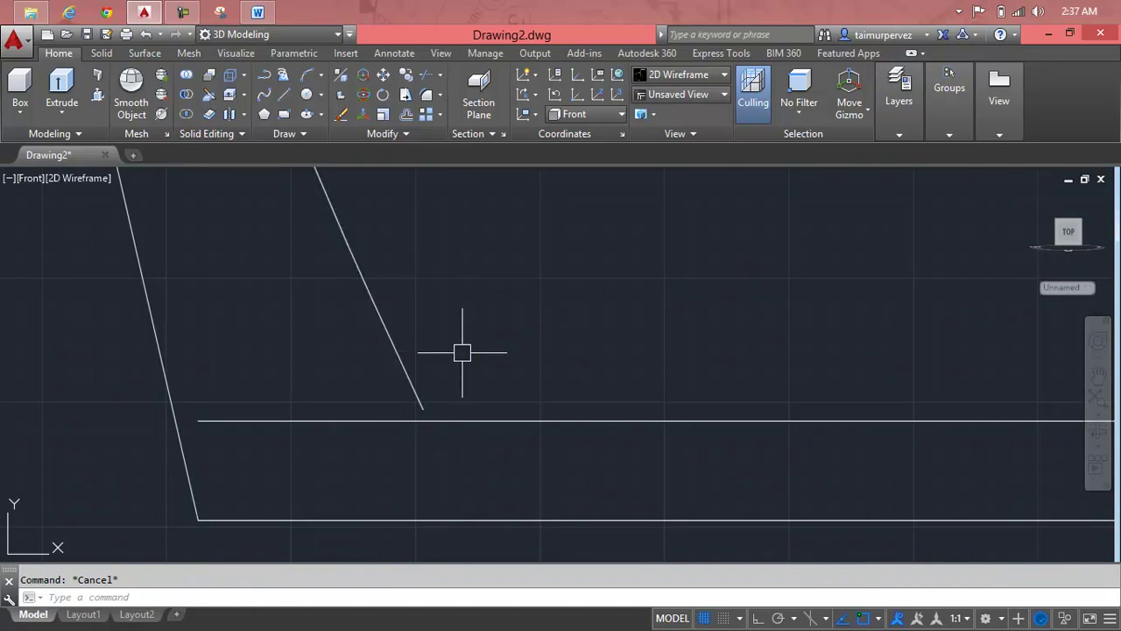
{"action": "type", "text": "ex"}
Extend the inner slanted line down to the upper horizontal seat line
{"action": "key", "text": "Return"}
{"action": "left_click", "coordinate": [414, 383]}
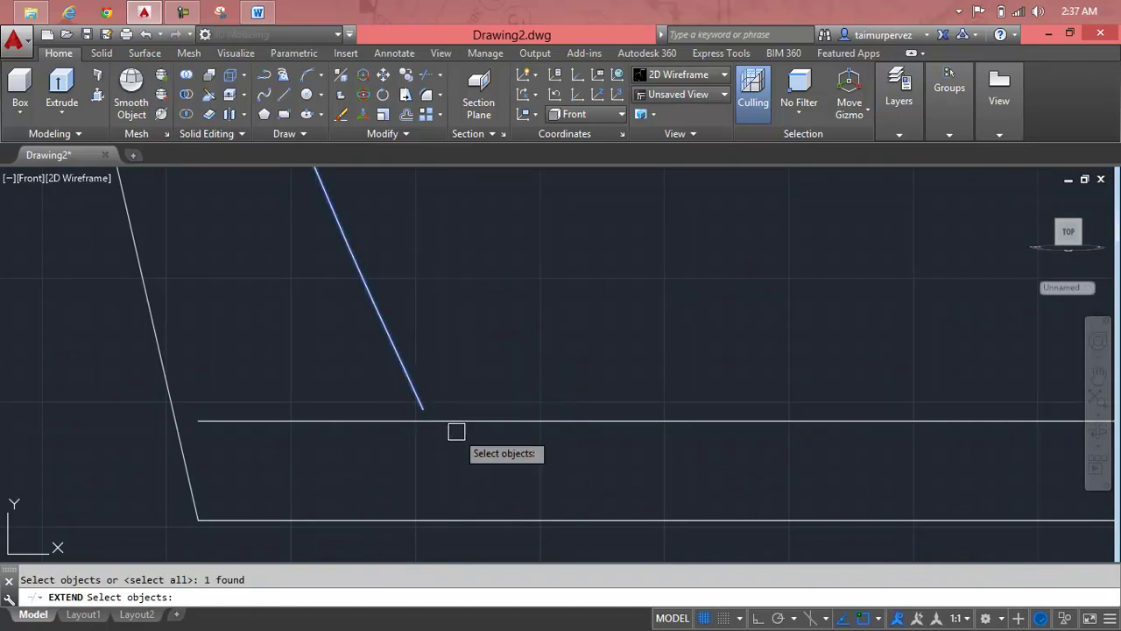
{"action": "key", "text": "Return"}
{"action": "key", "text": "Escape"}
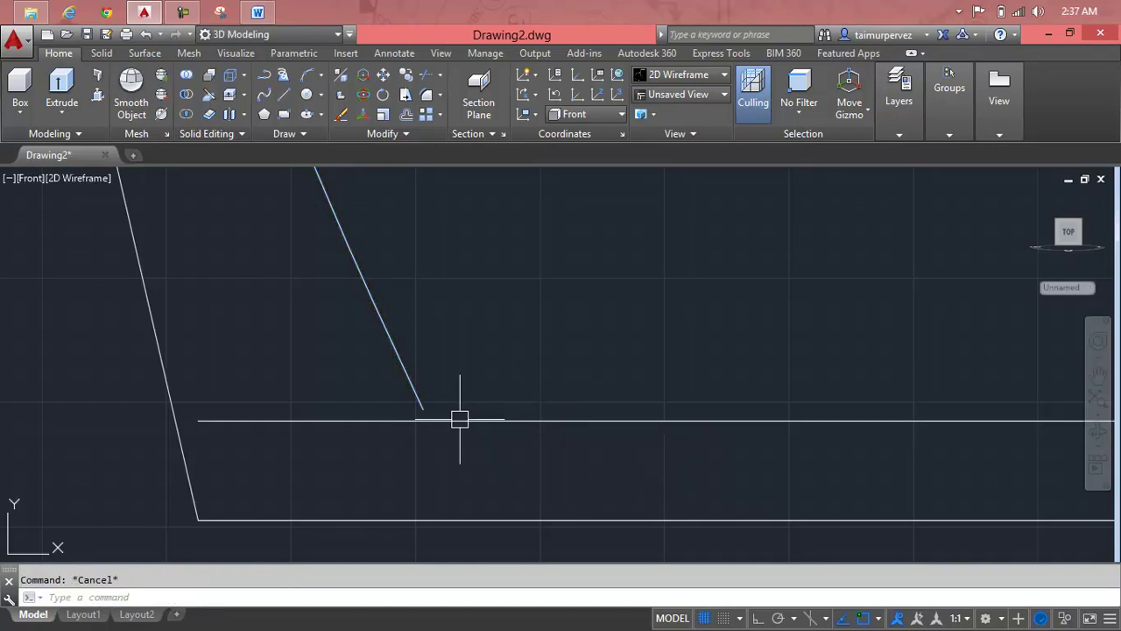
{"action": "type", "text": "ex"}
{"action": "key", "text": "Return"}
{"action": "left_click", "coordinate": [460, 420]}
{"action": "key", "text": "Return"}
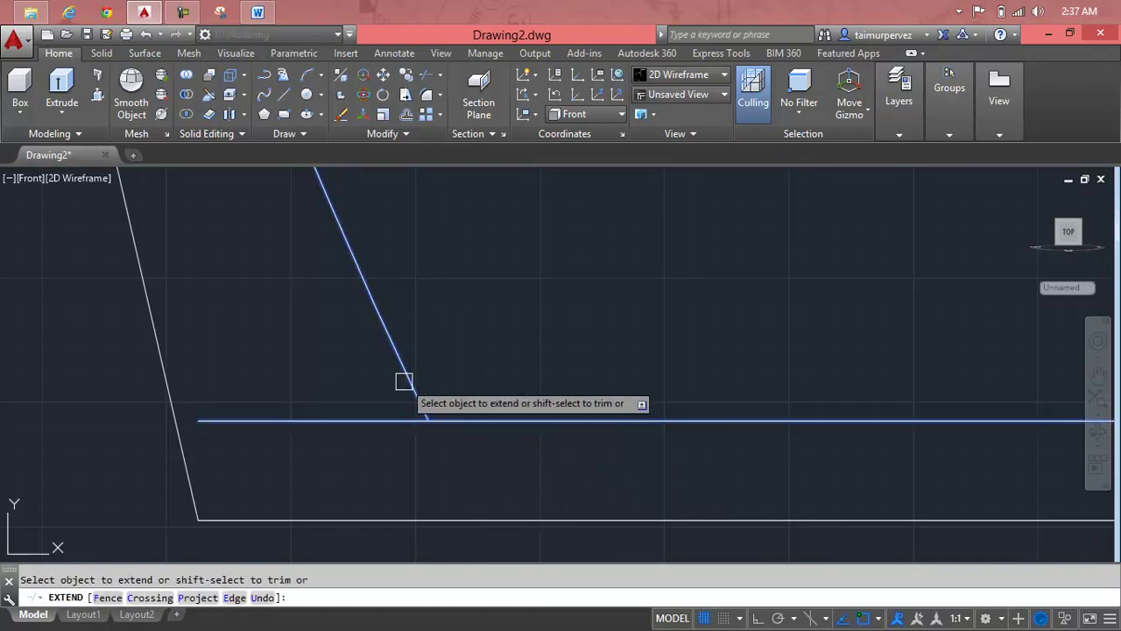
{"action": "scroll", "coordinate": [443, 356], "scroll_direction": "down", "scroll_amount": 3}
{"action": "key", "text": "Escape"}
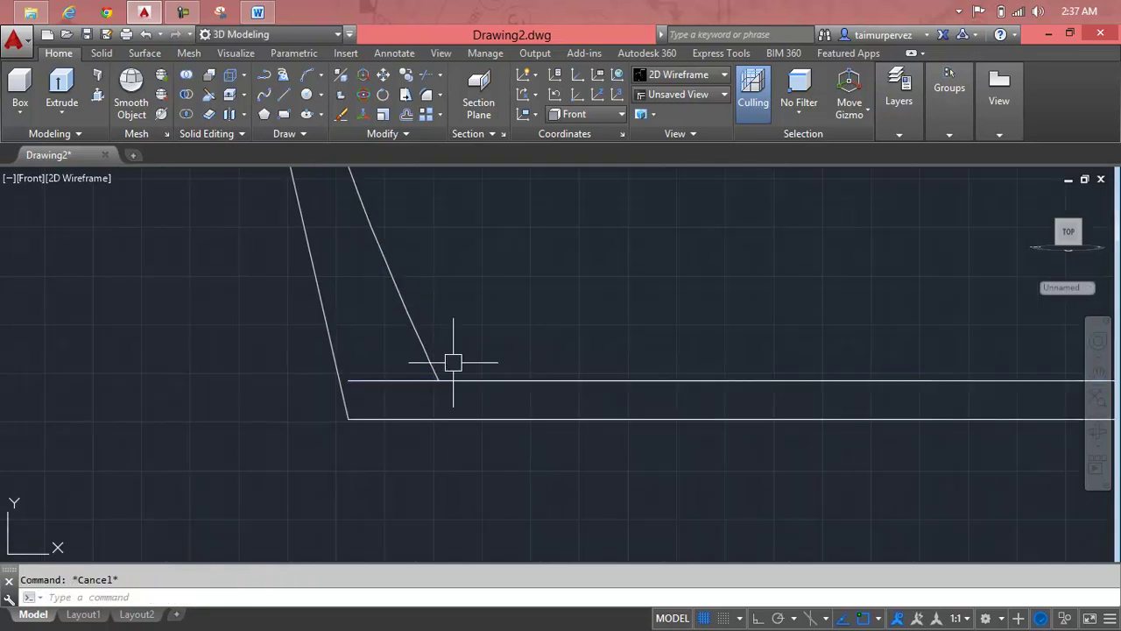
{"action": "type", "text": "tr"}
Trim the slanted line's overshoot to leave a clean corner at the seat line
{"action": "key", "text": "Return"}
{"action": "scroll", "coordinate": [403, 381], "scroll_direction": "down", "scroll_amount": 3}
{"action": "mouse_move", "coordinate": [406, 380]}
{"action": "middle_mouse_down"}
{"action": "mouse_move", "coordinate": [537, 360]}
{"action": "mouse_move", "coordinate": [393, 388]}
{"action": "middle_mouse_up"}
{"action": "scroll", "coordinate": [371, 382], "scroll_direction": "up", "scroll_amount": 4}
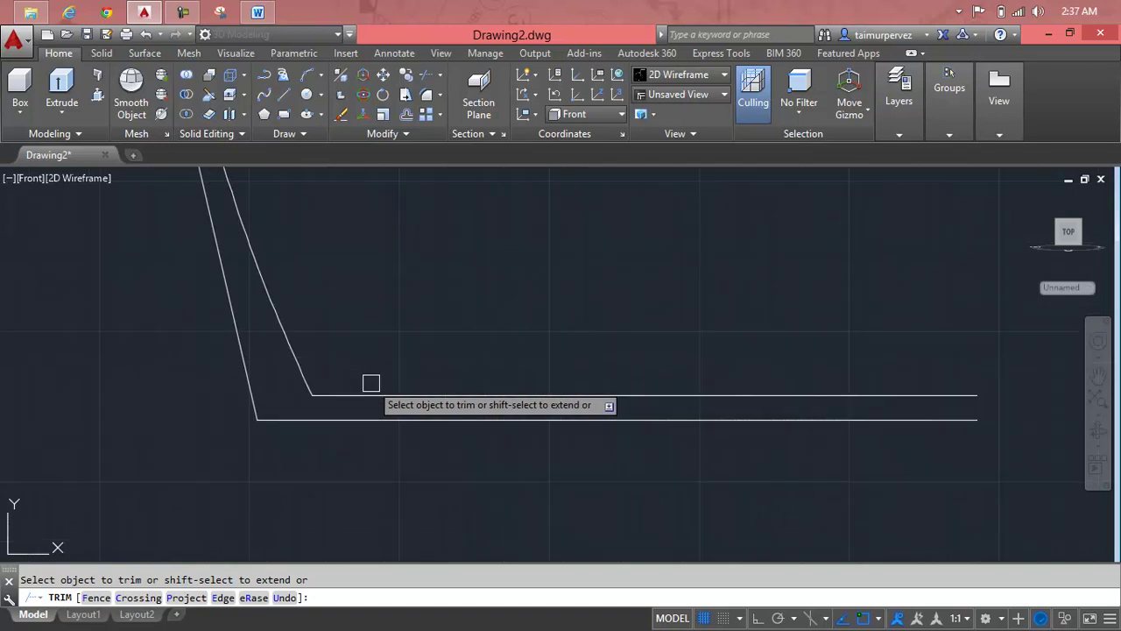
{"action": "key", "text": "Escape"}
{"action": "key", "text": "Return"}
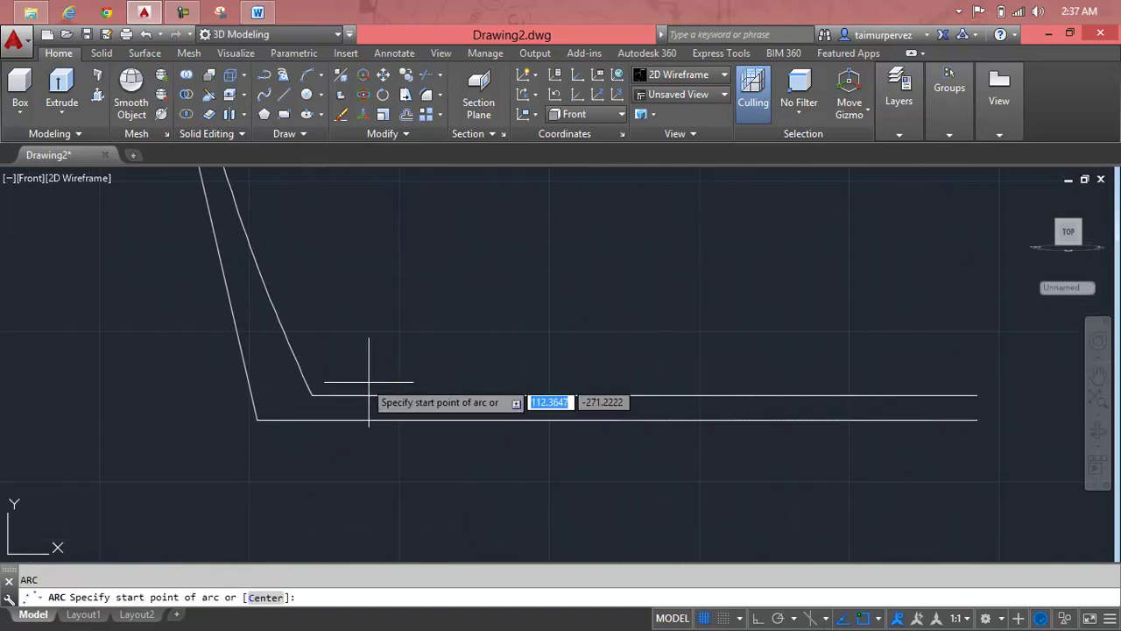
Draw a 3-point seat arc from the backrest corner to the seat's end, then erase the straight upper line
{"action": "left_click", "coordinate": [299, 362]}
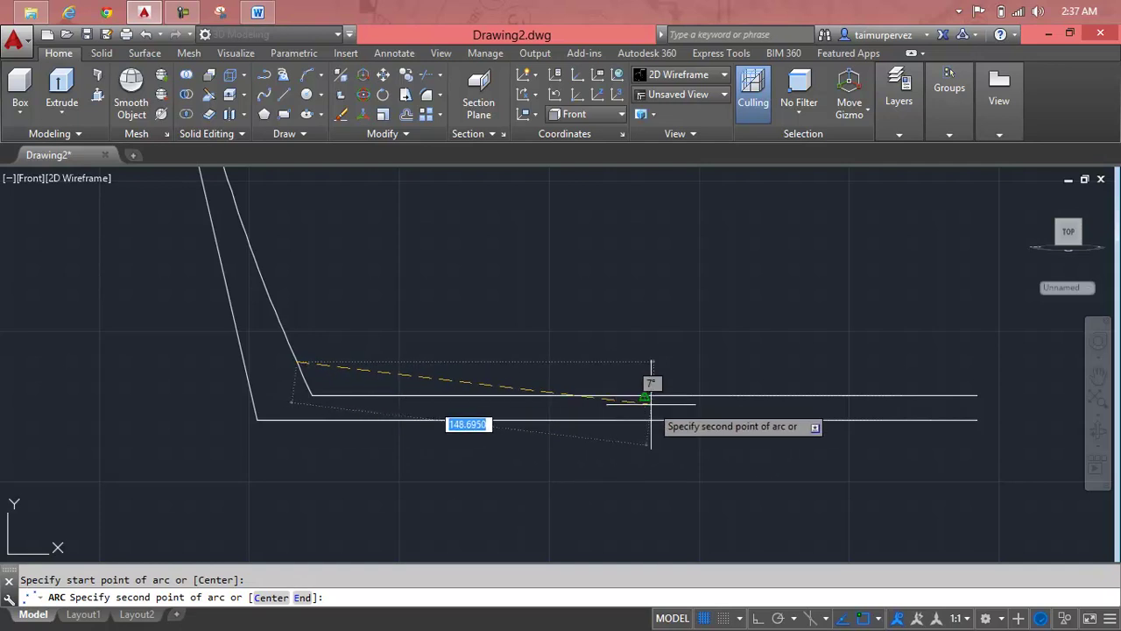
{"action": "left_click", "coordinate": [645, 396]}
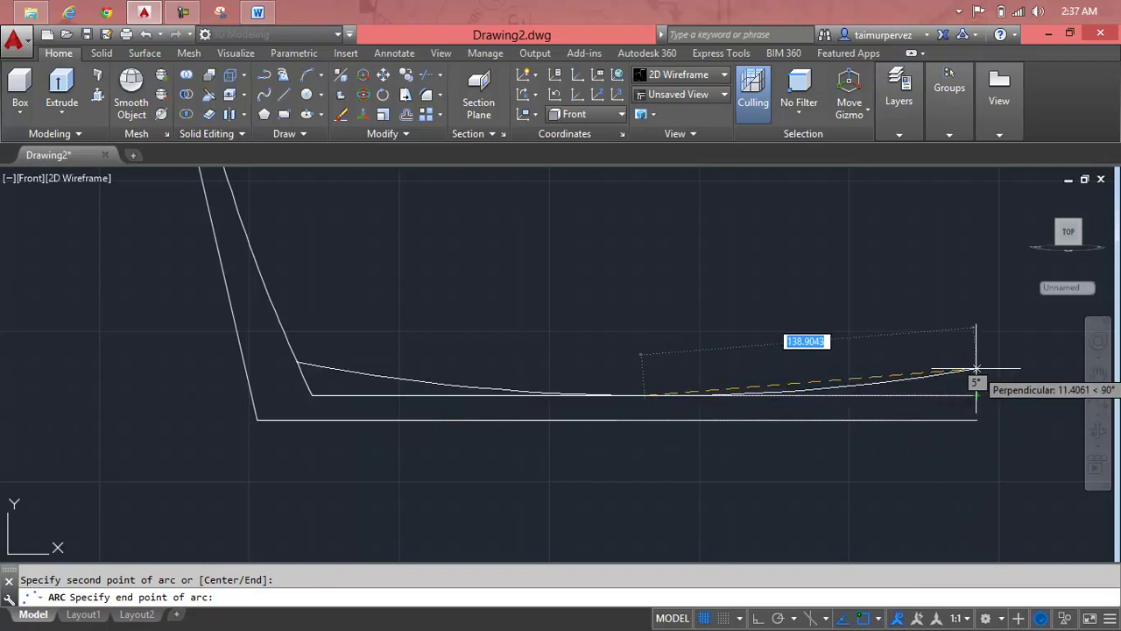
{"action": "left_click", "coordinate": [977, 372]}
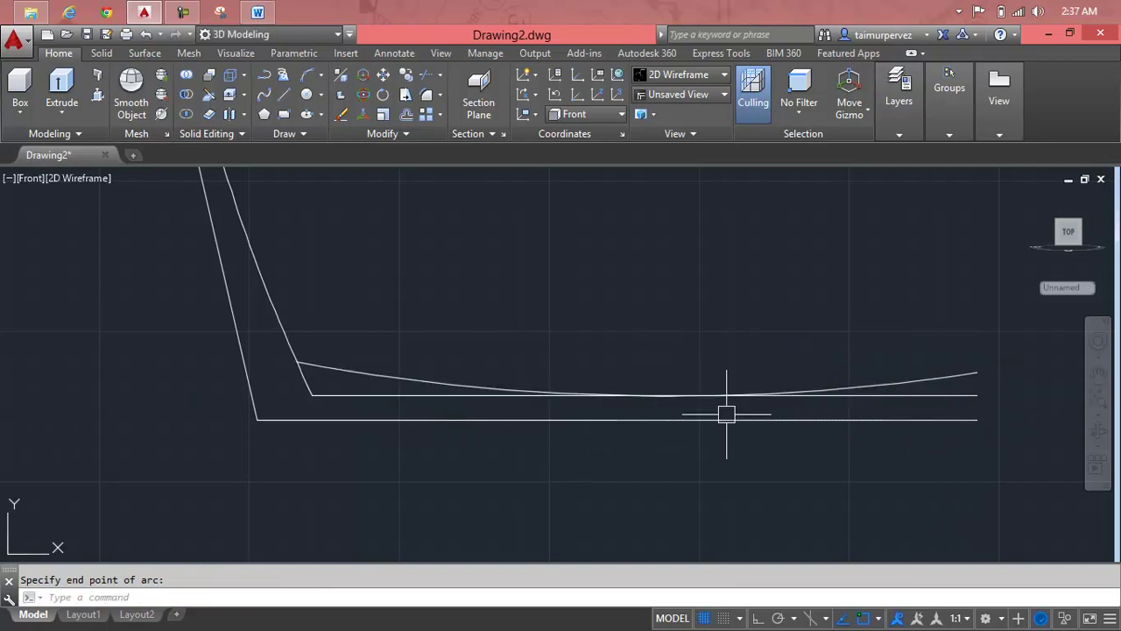
{"action": "scroll", "coordinate": [690, 421], "scroll_direction": "down", "scroll_amount": 2}
{"action": "left_click", "coordinate": [841, 405]}
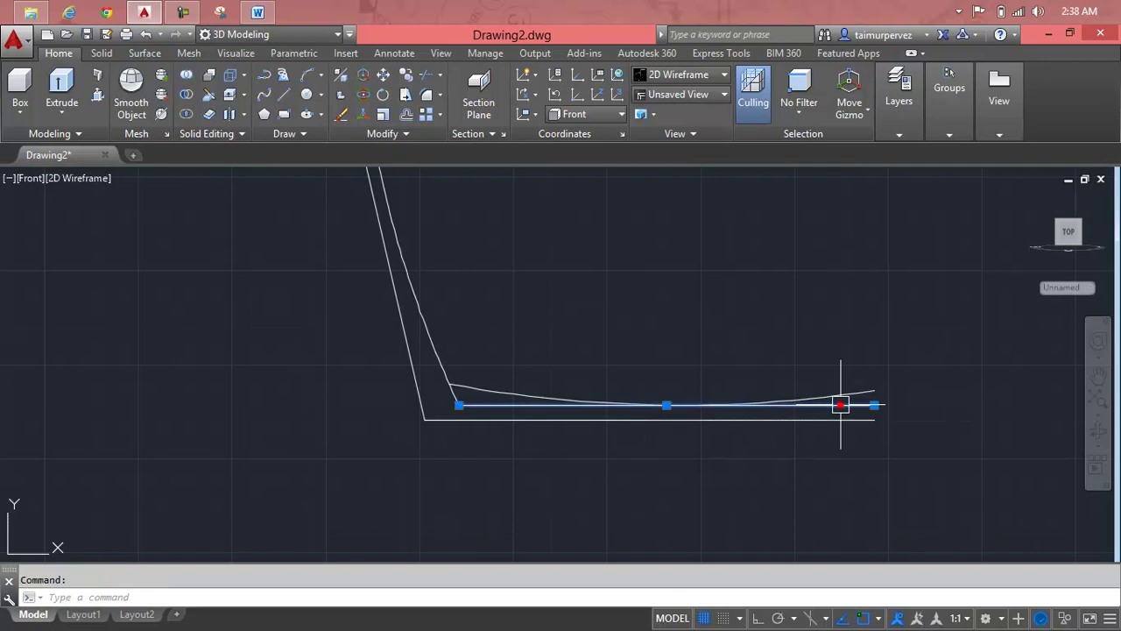
{"action": "key", "text": "Delete"}
Draw a 2P circle between the bottom line's end and the seat arc's end
{"action": "middle_click_drag", "start_coordinate": [693, 426], "coordinate": [613, 464]}
{"action": "key", "text": "Escape"}
{"action": "type", "text": "c"}
{"action": "key", "text": "Return"}
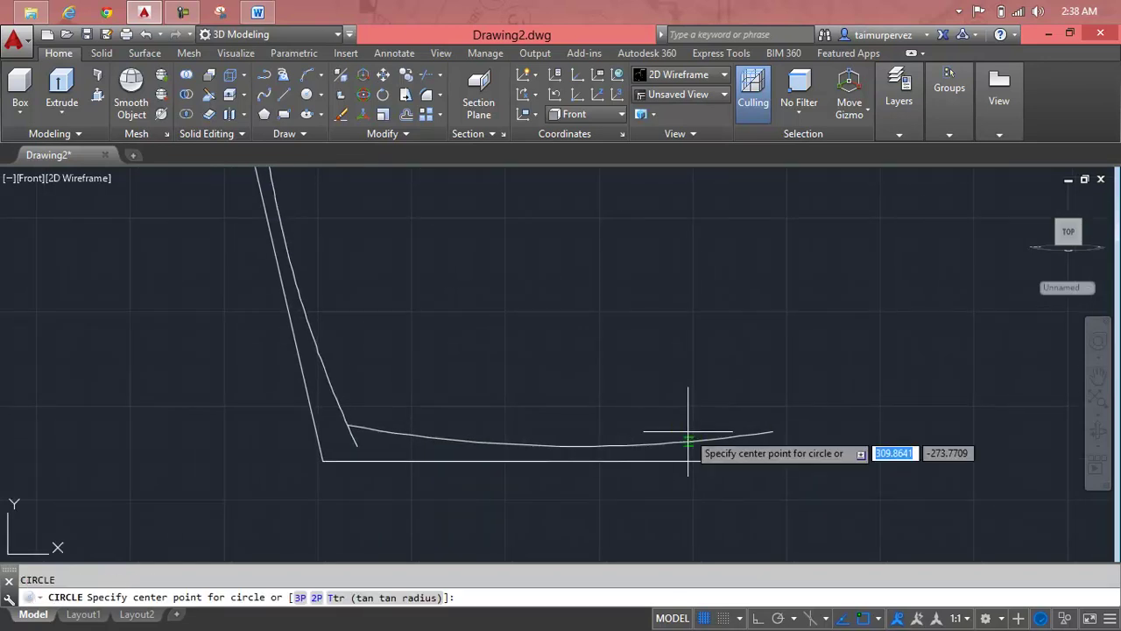
{"action": "type", "text": "2p"}
{"action": "key", "text": "Return"}
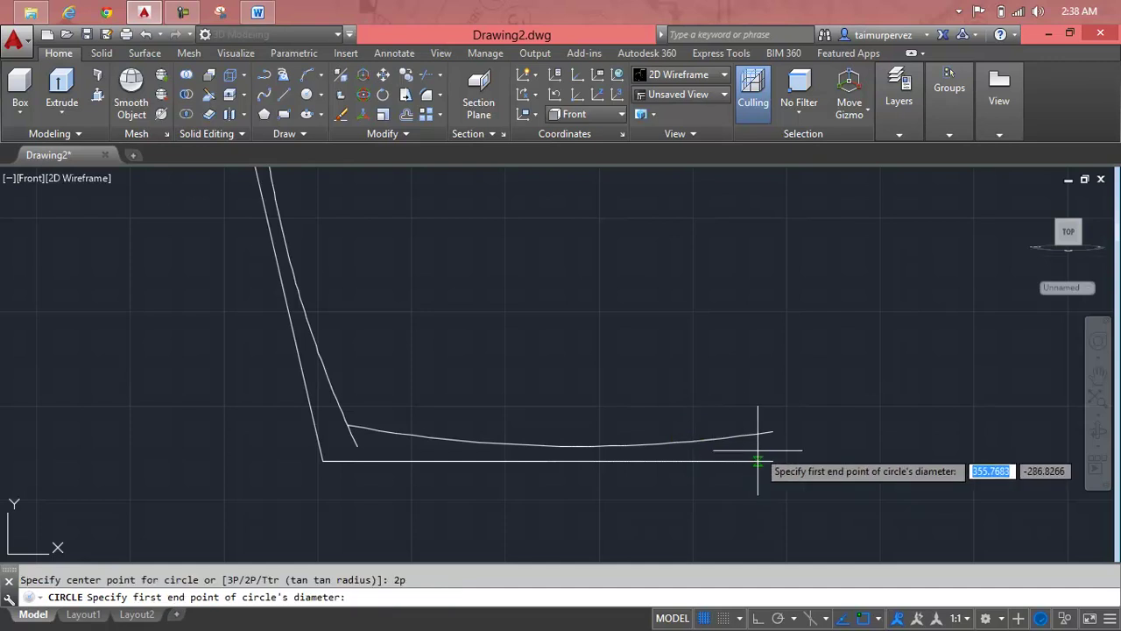
{"action": "scroll", "coordinate": [754, 456], "scroll_direction": "up", "scroll_amount": 3}
{"action": "left_click", "coordinate": [766, 458]}
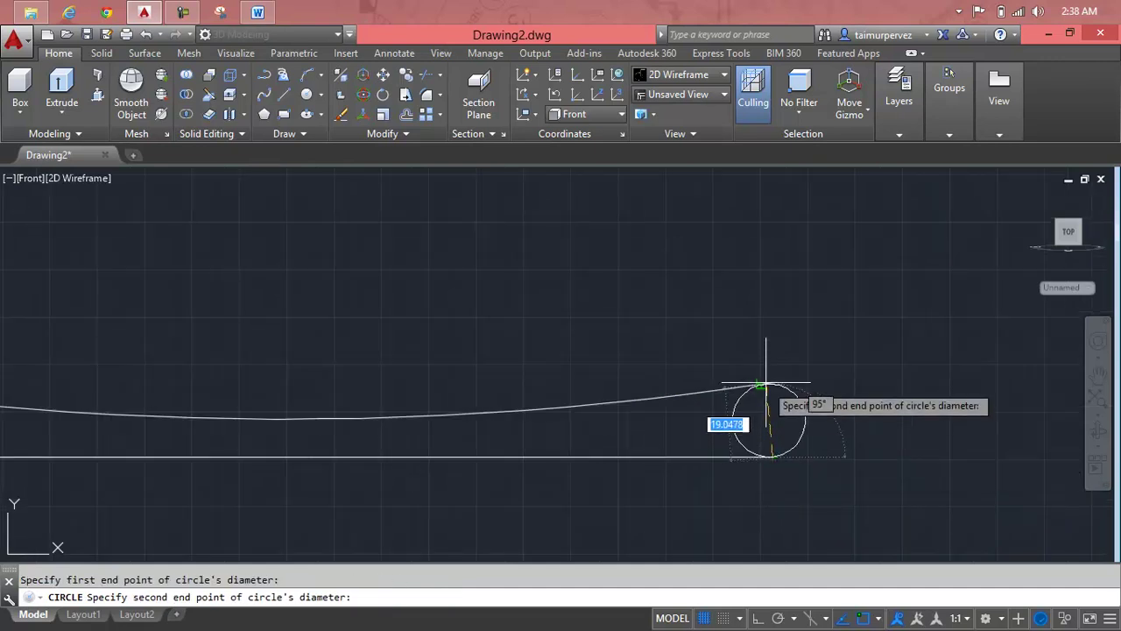
{"action": "left_click", "coordinate": [773, 383]}
{"action": "key", "text": "Return"}
{"action": "key", "text": "Escape"}
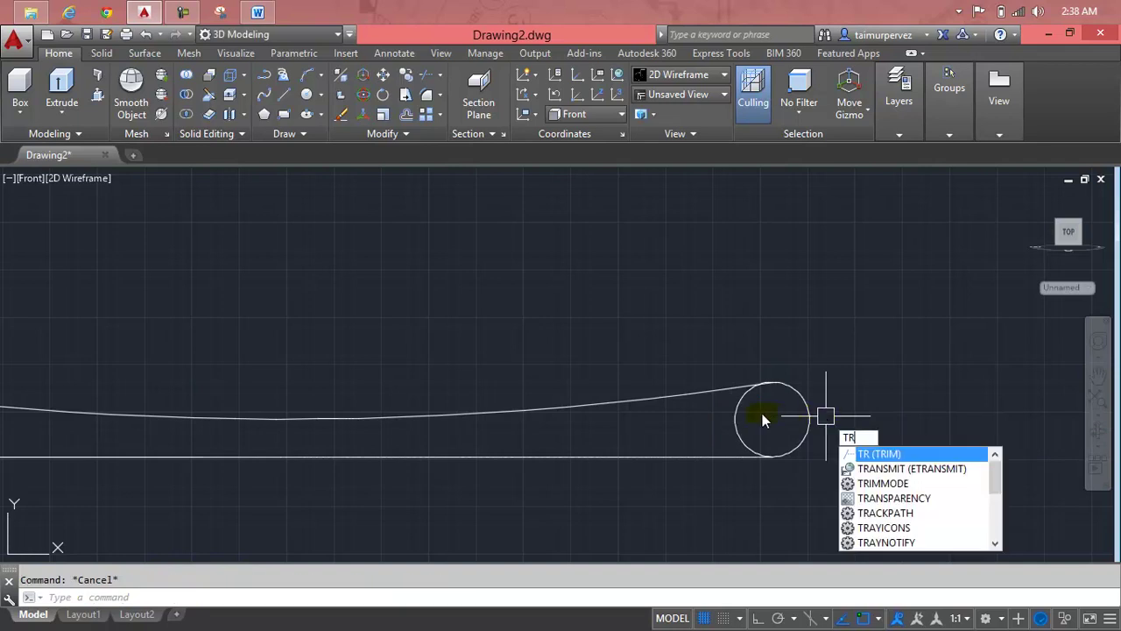
Trim away the circle's inner half, leaving a half-round cap on the seat's front
{"action": "key", "text": "Return"}
{"action": "left_click", "coordinate": [761, 415]}
{"action": "left_click", "coordinate": [726, 432]}
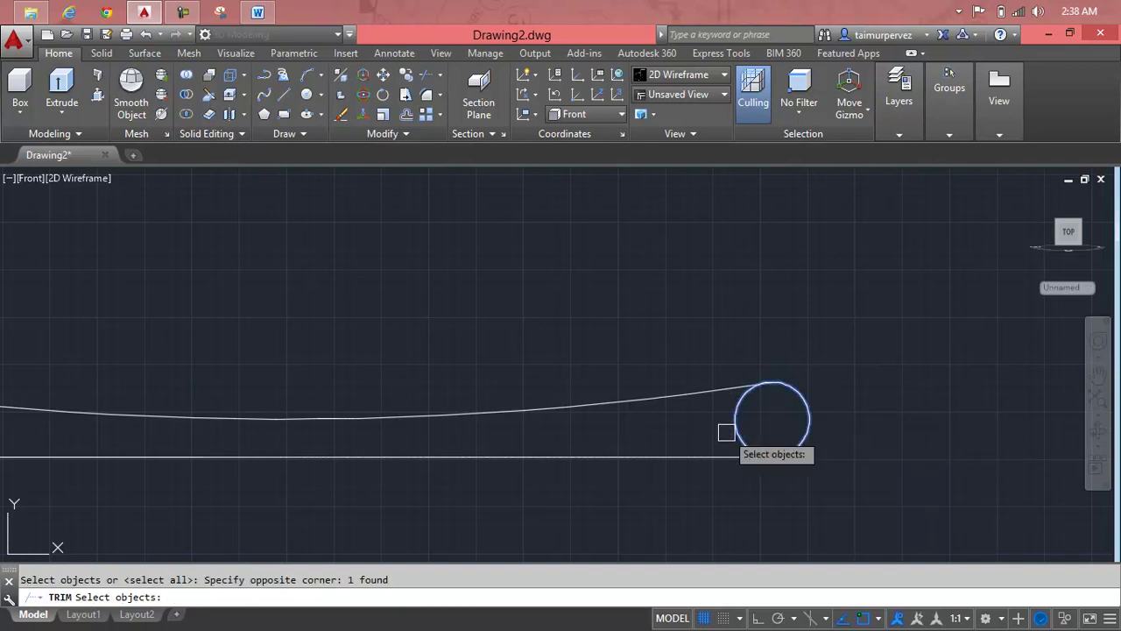
{"action": "key", "text": "Escape"}
{"action": "key", "text": "Return"}
{"action": "key", "text": "Return"}
{"action": "left_click", "coordinate": [733, 429]}
{"action": "scroll", "coordinate": [734, 430], "scroll_direction": "down", "scroll_amount": 2}
{"action": "scroll", "coordinate": [727, 443], "scroll_direction": "down", "scroll_amount": 2}
{"action": "scroll", "coordinate": [722, 458], "scroll_direction": "down", "scroll_amount": 1}
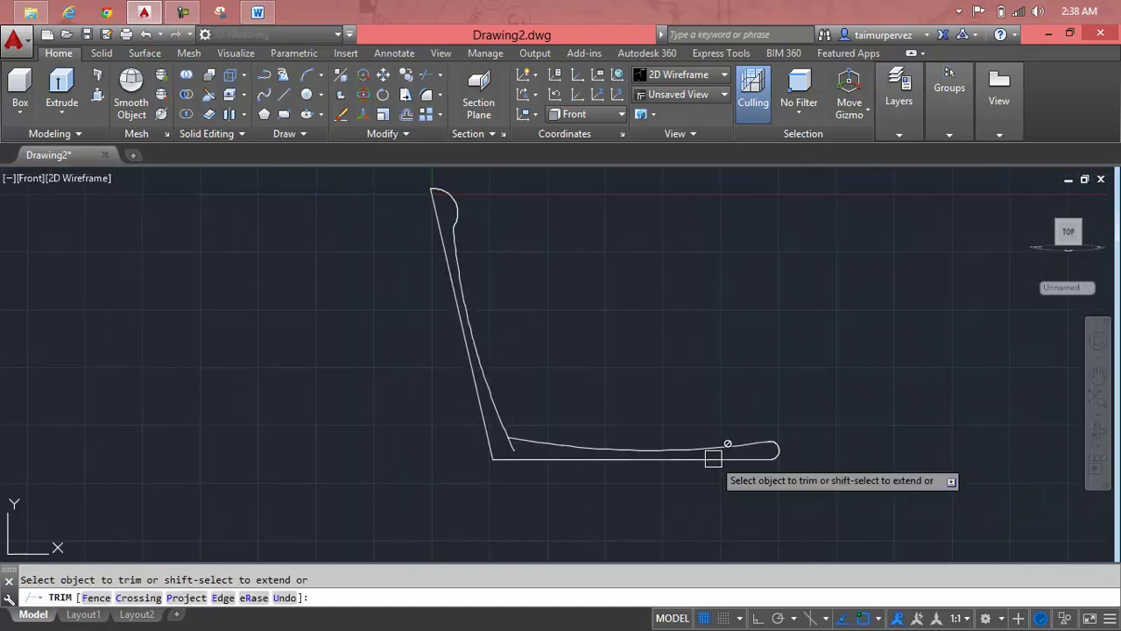
{"action": "scroll", "coordinate": [506, 451], "scroll_direction": "up", "scroll_amount": 3}
{"action": "scroll", "coordinate": [508, 445], "scroll_direction": "down", "scroll_amount": 6}
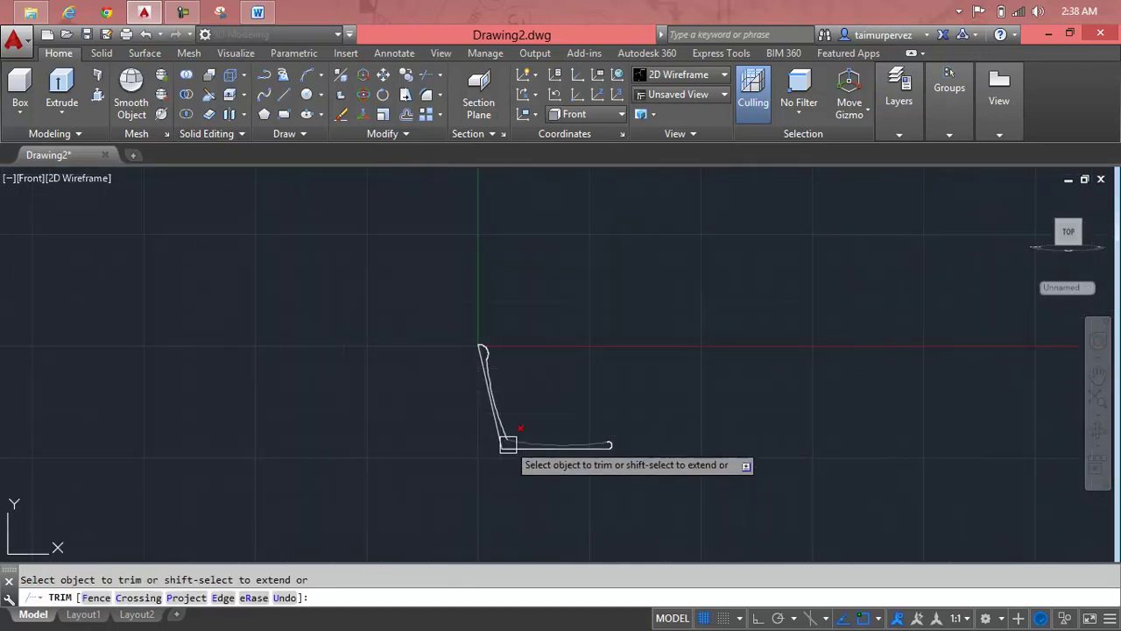
{"action": "scroll", "coordinate": [533, 431], "scroll_direction": "up", "scroll_amount": 6}
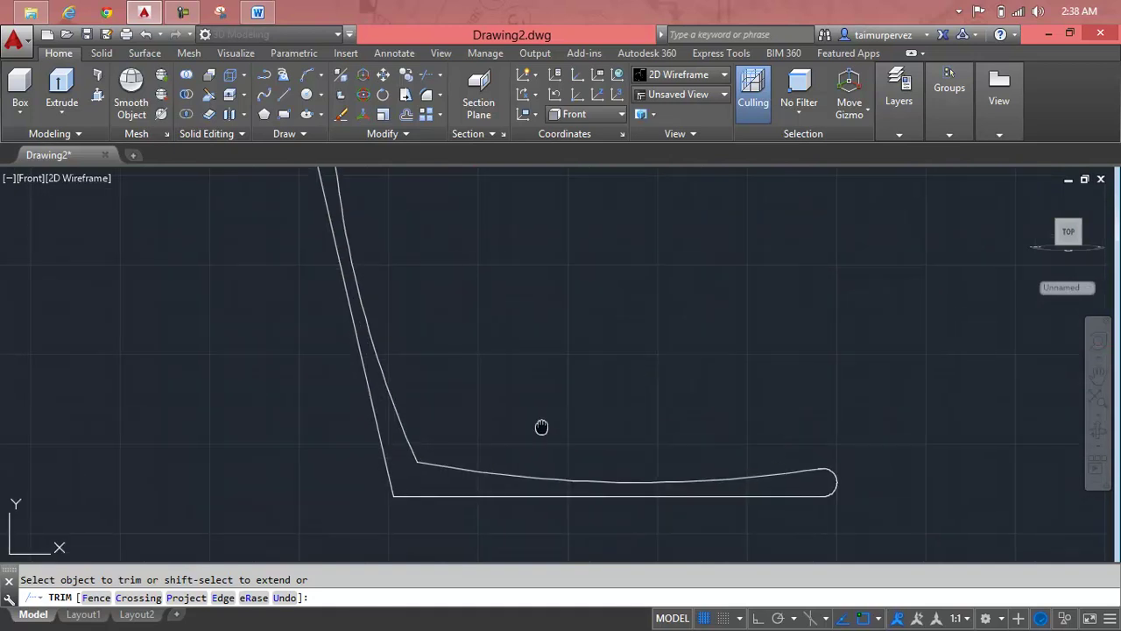
{"action": "middle_click_drag", "start_coordinate": [531, 432], "coordinate": [592, 400]}
{"action": "key", "text": "Escape"}
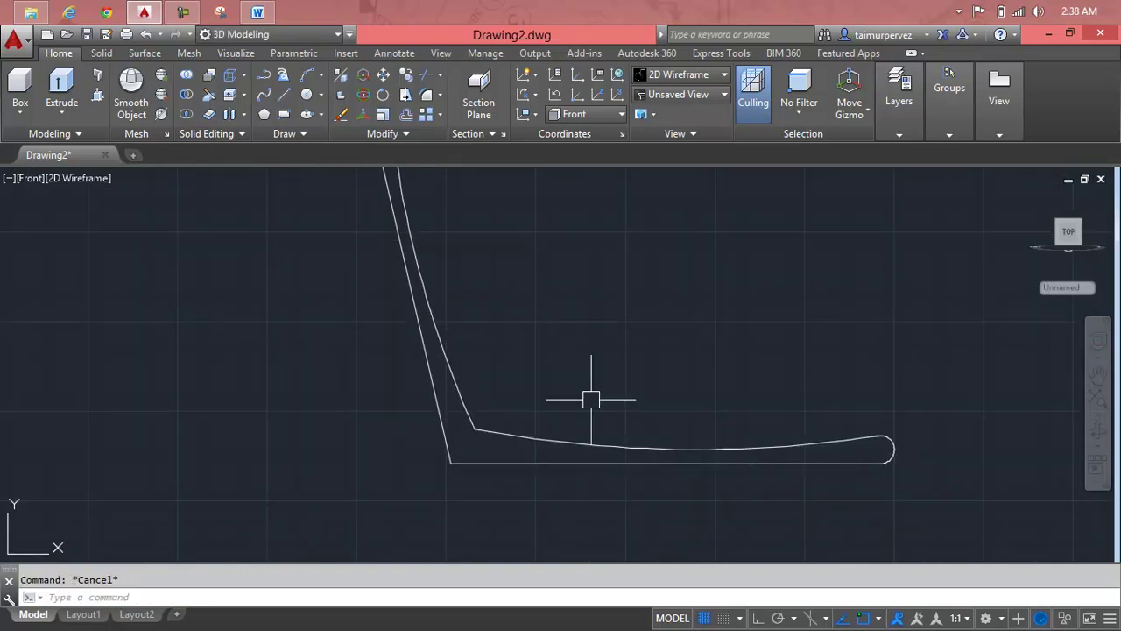
Try creating a boundary by picking inside the profile, then dismiss the boundary error
{"action": "type", "text": "bo"}
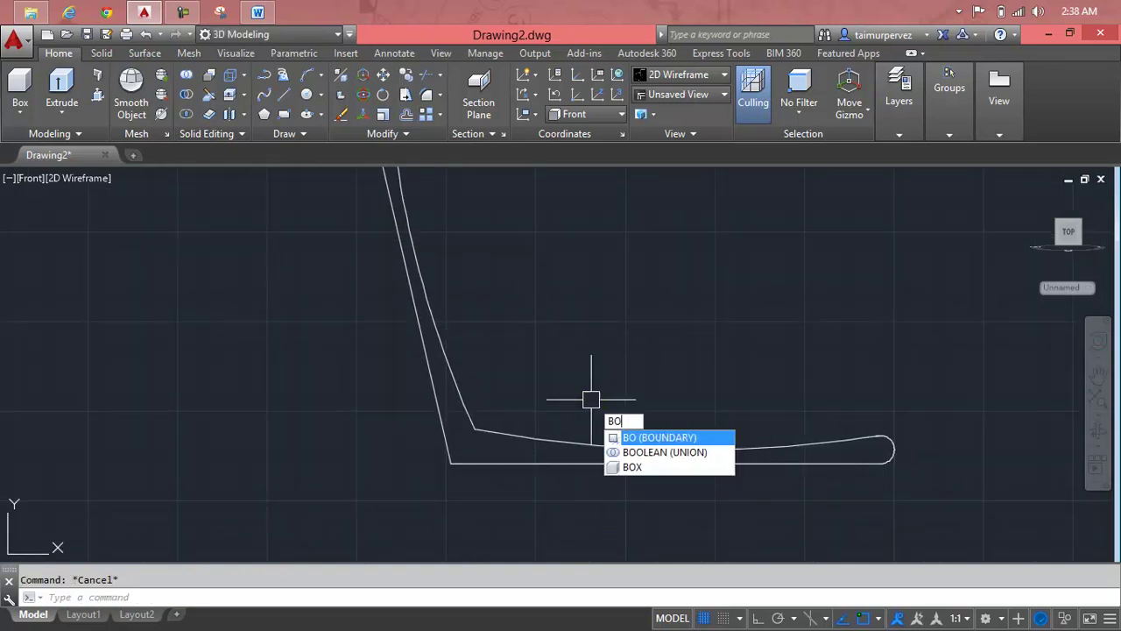
{"action": "key", "text": "Return"}
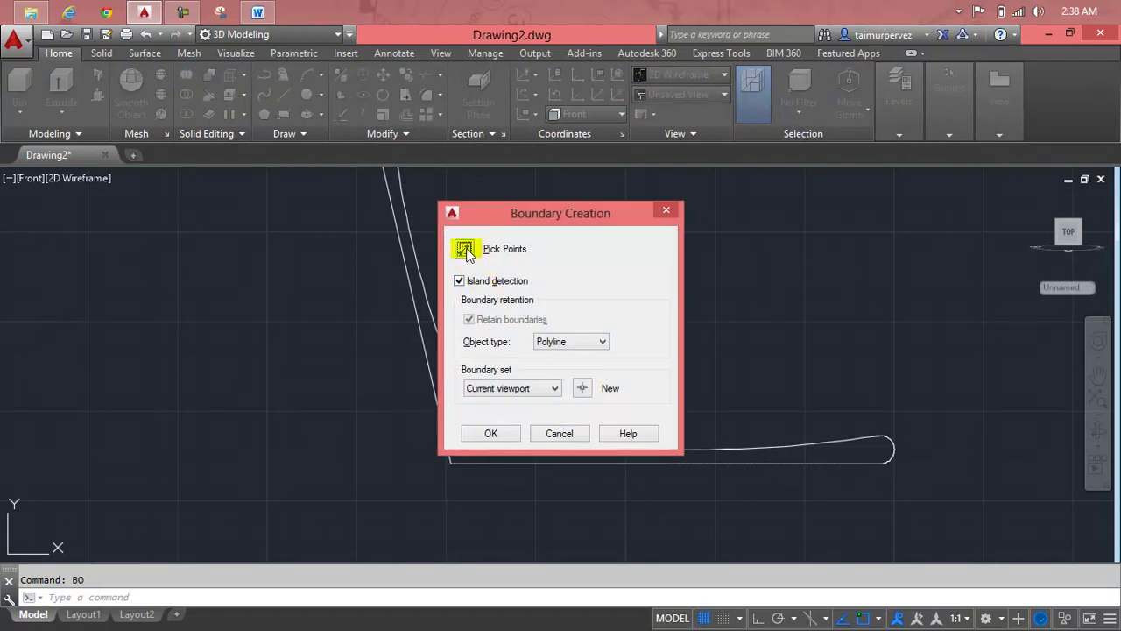
{"action": "left_click", "coordinate": [466, 250]}
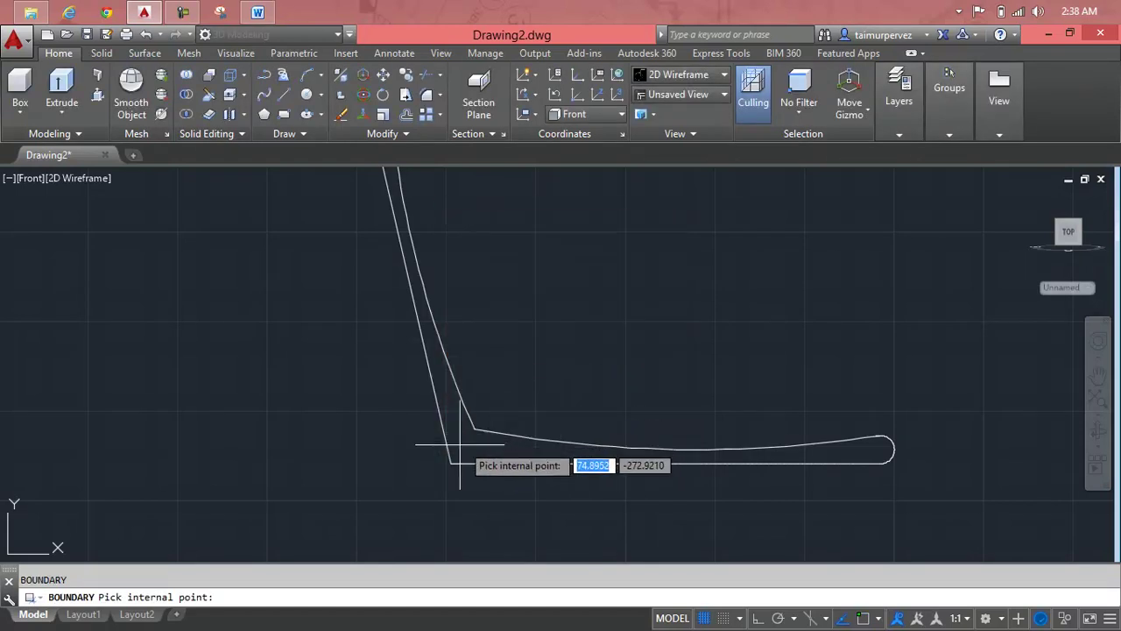
{"action": "left_click", "coordinate": [512, 451]}
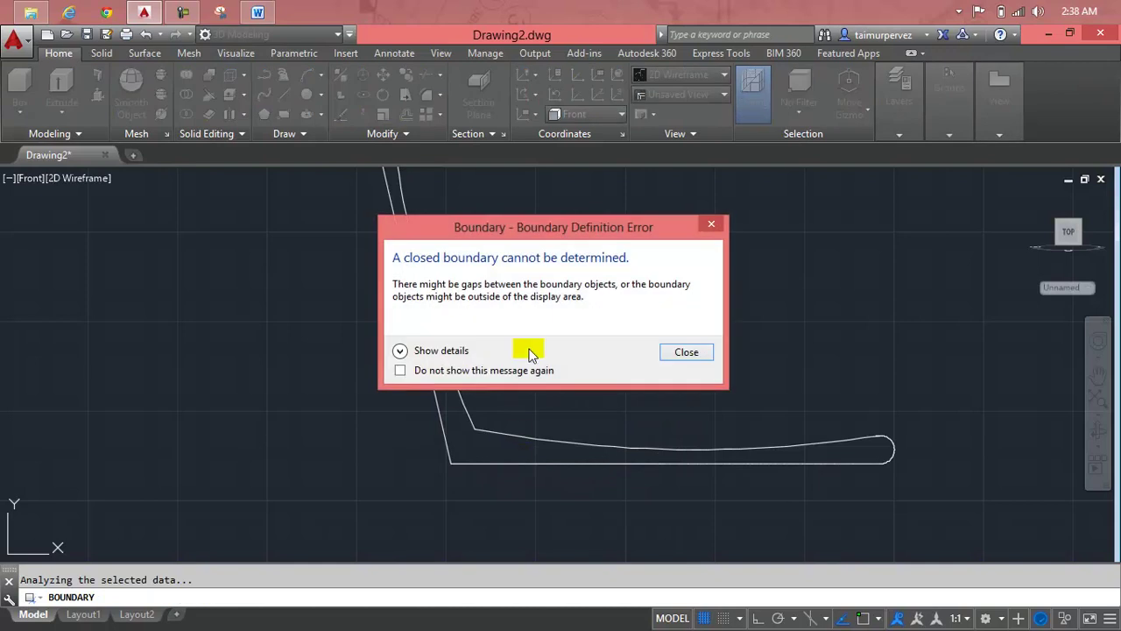
{"action": "left_click", "coordinate": [693, 359]}
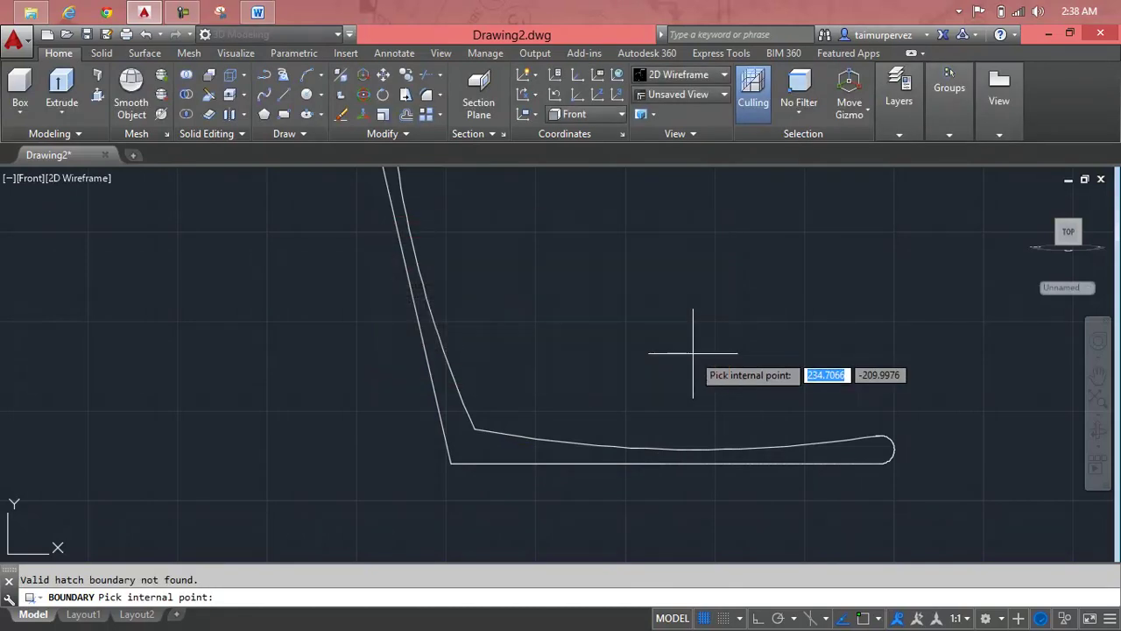
{"action": "key", "text": "Escape"}
{"action": "scroll", "coordinate": [653, 444], "scroll_direction": "down", "scroll_amount": 5}
{"action": "key", "text": "Escape"}
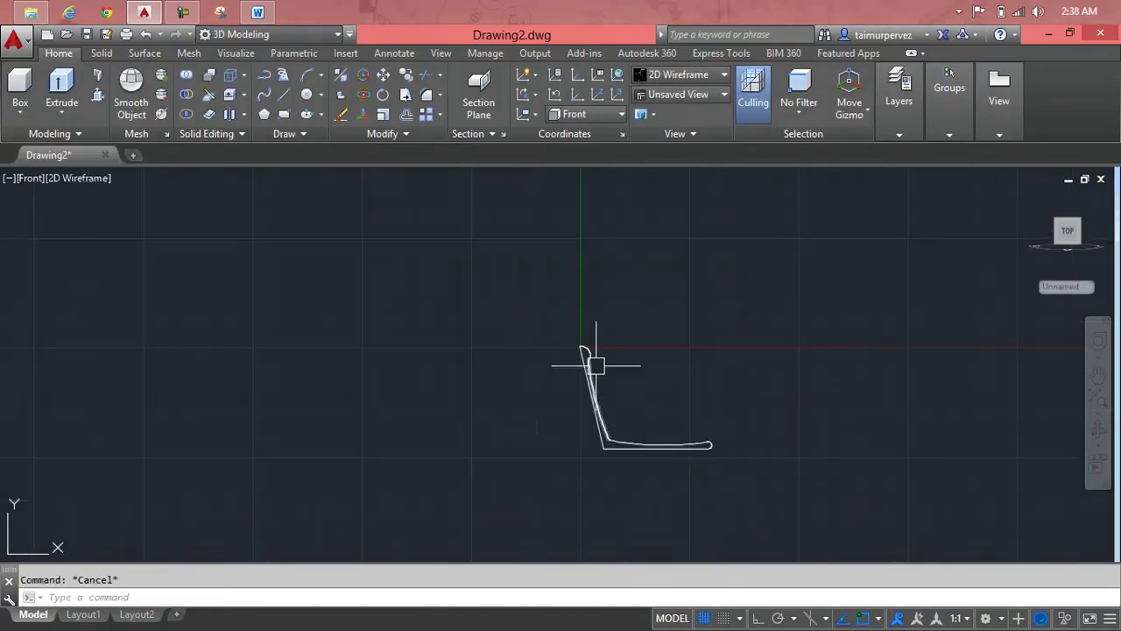
{"action": "scroll", "coordinate": [596, 365], "scroll_direction": "up", "scroll_amount": 5}
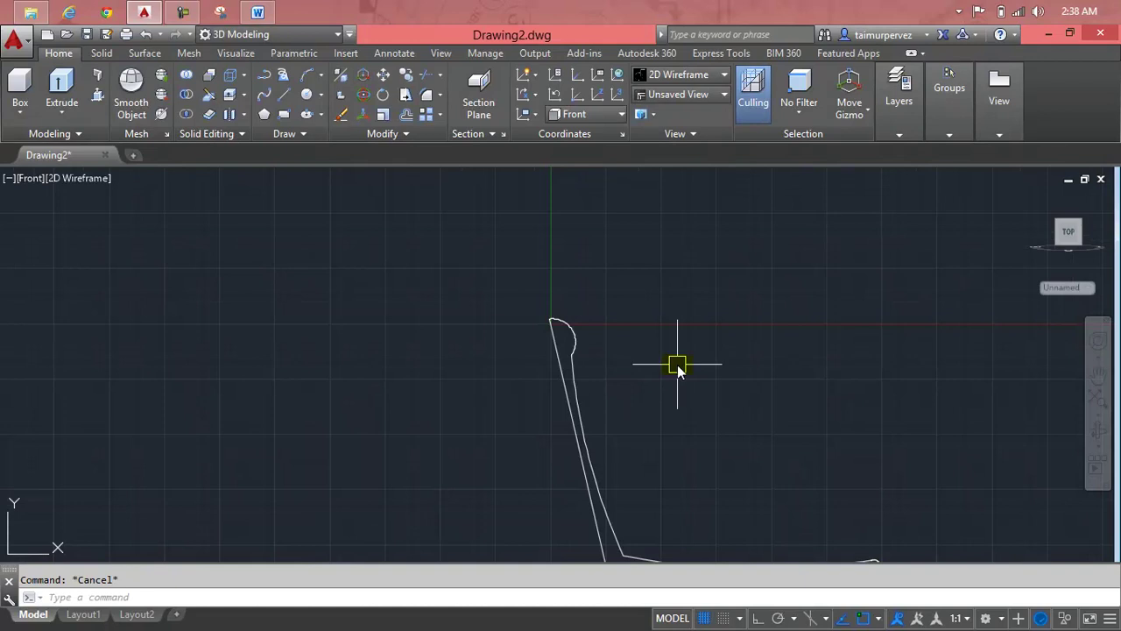
{"action": "type", "text": "j"}
Window-select all seven profile pieces and JOIN them into one polyline
{"action": "key", "text": "Return"}
{"action": "scroll", "coordinate": [679, 364], "scroll_direction": "down", "scroll_amount": 3}
{"action": "left_click", "coordinate": [833, 330]}
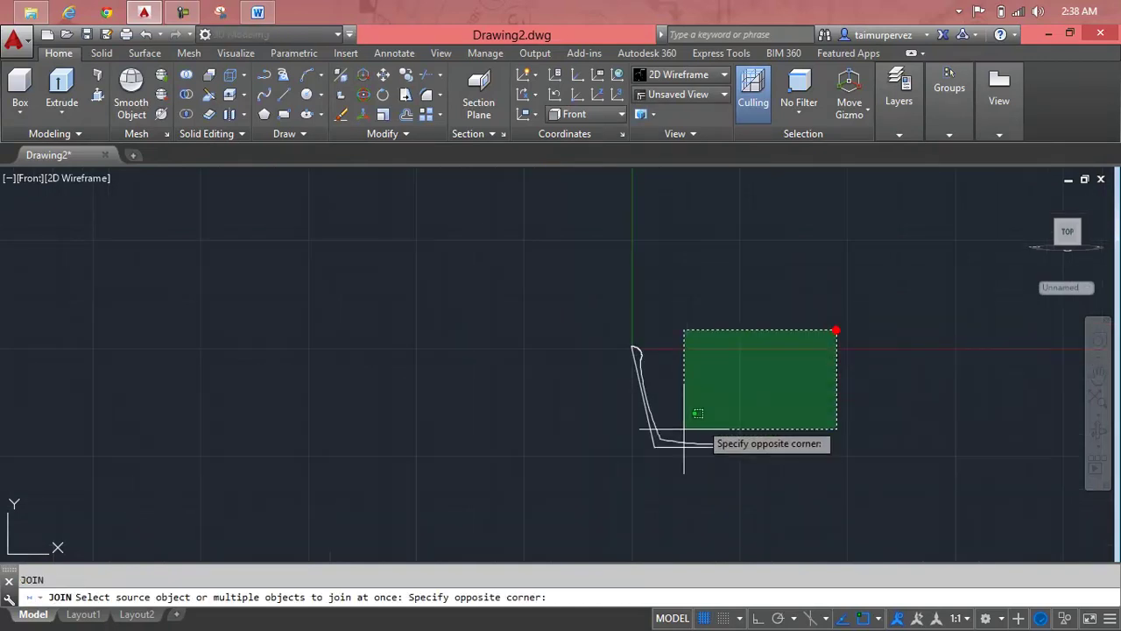
{"action": "left_click", "coordinate": [478, 539]}
{"action": "key", "text": "Return"}
{"action": "scroll", "coordinate": [669, 445], "scroll_direction": "up", "scroll_amount": 3}
{"action": "scroll", "coordinate": [672, 441], "scroll_direction": "up", "scroll_amount": 3}
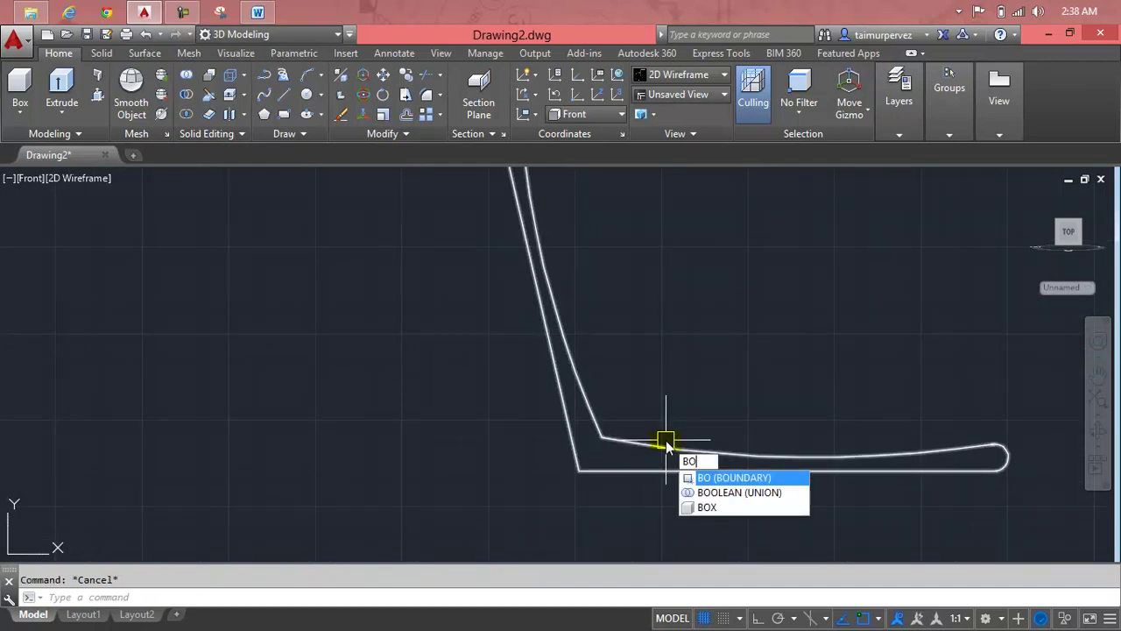
Create a boundary polyline by picking inside the chair profile, then switch to an isometric view
{"action": "key", "text": "Return"}
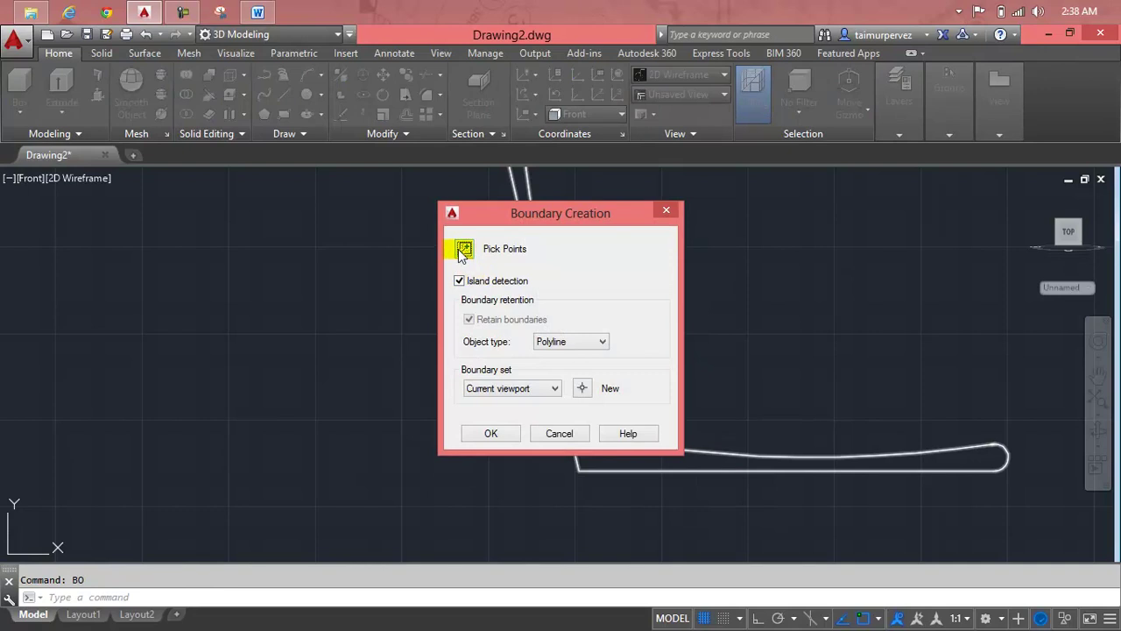
{"action": "left_click", "coordinate": [462, 251]}
{"action": "left_click", "coordinate": [611, 455]}
{"action": "key", "text": "Return"}
{"action": "key", "text": "Escape"}
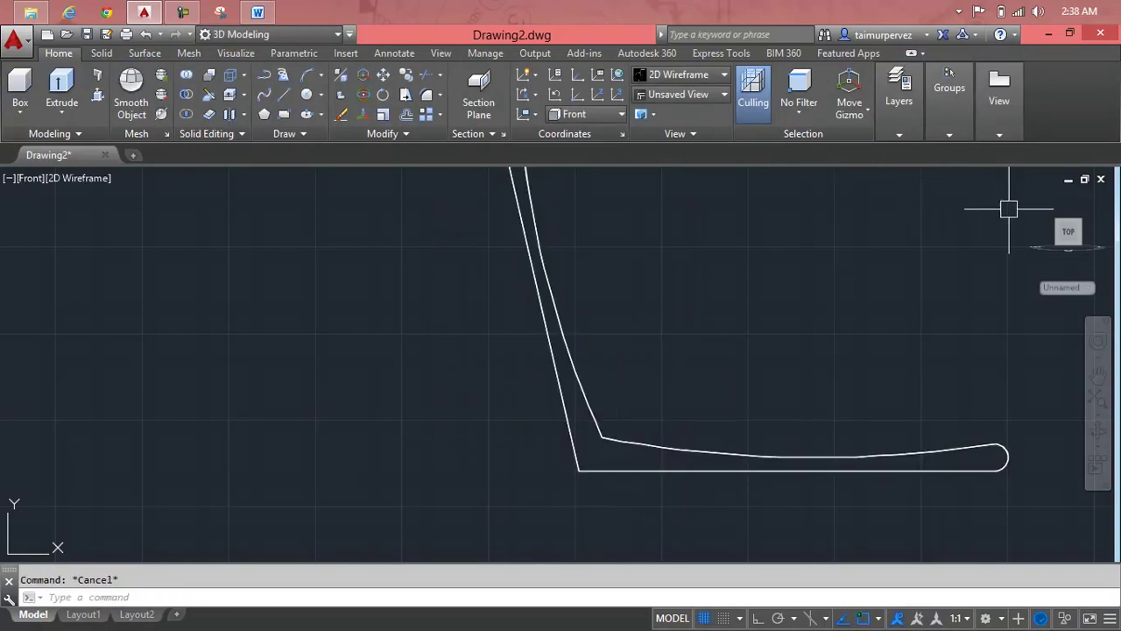
{"action": "left_click", "coordinate": [1031, 199]}
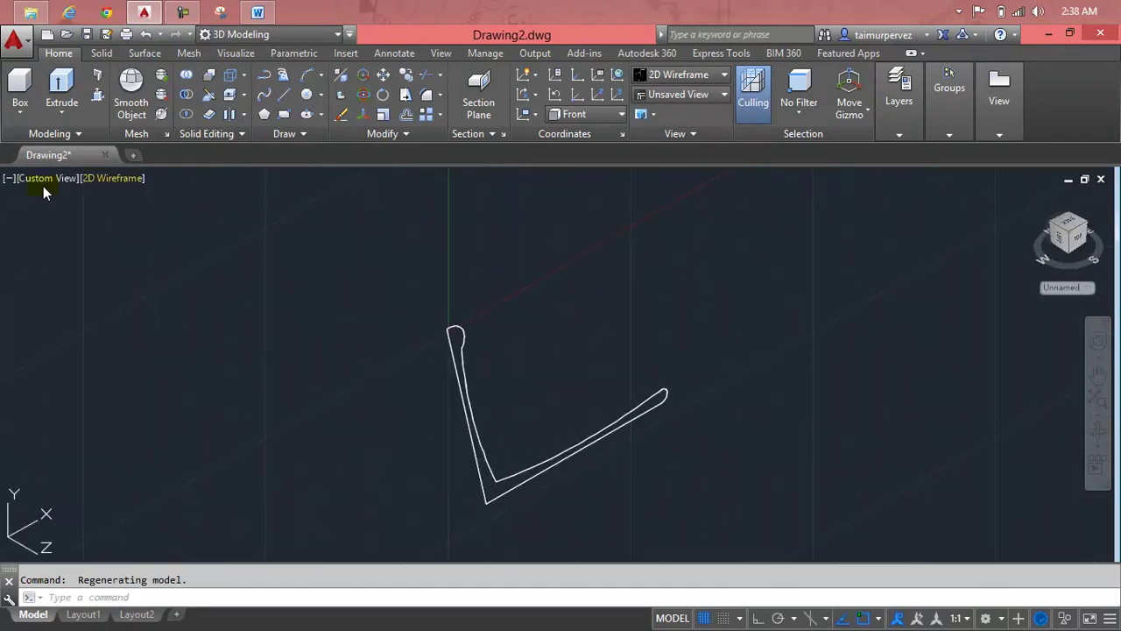
Press-pull the area inside the chair profile to a height of 300
{"action": "left_click", "coordinate": [35, 177]}
{"action": "left_click", "coordinate": [48, 218]}
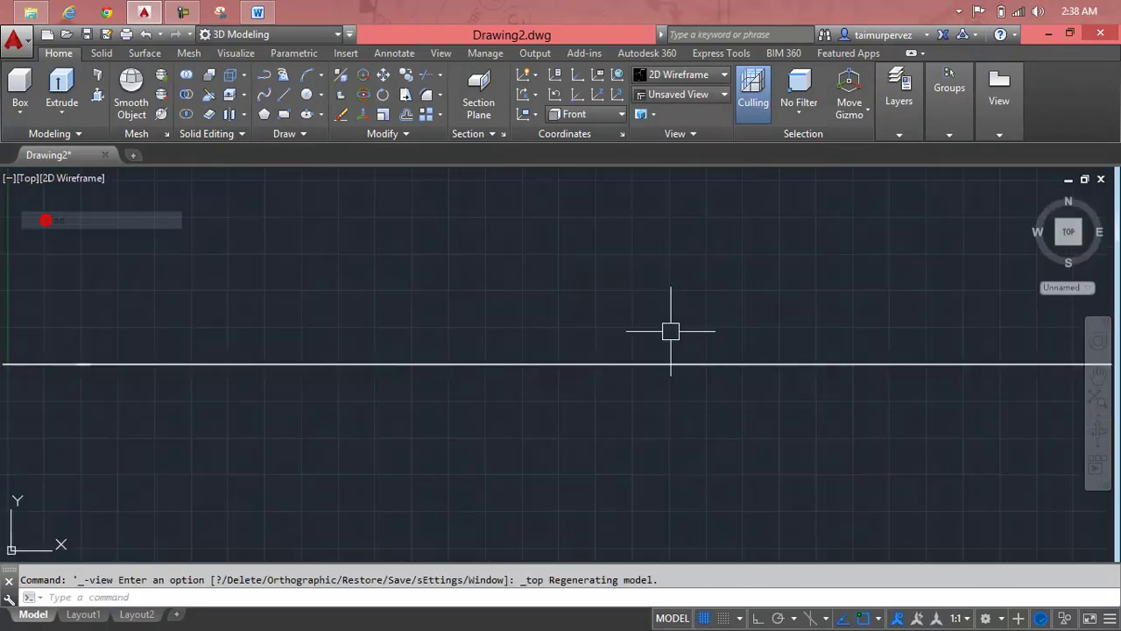
{"action": "left_click", "coordinate": [1031, 198]}
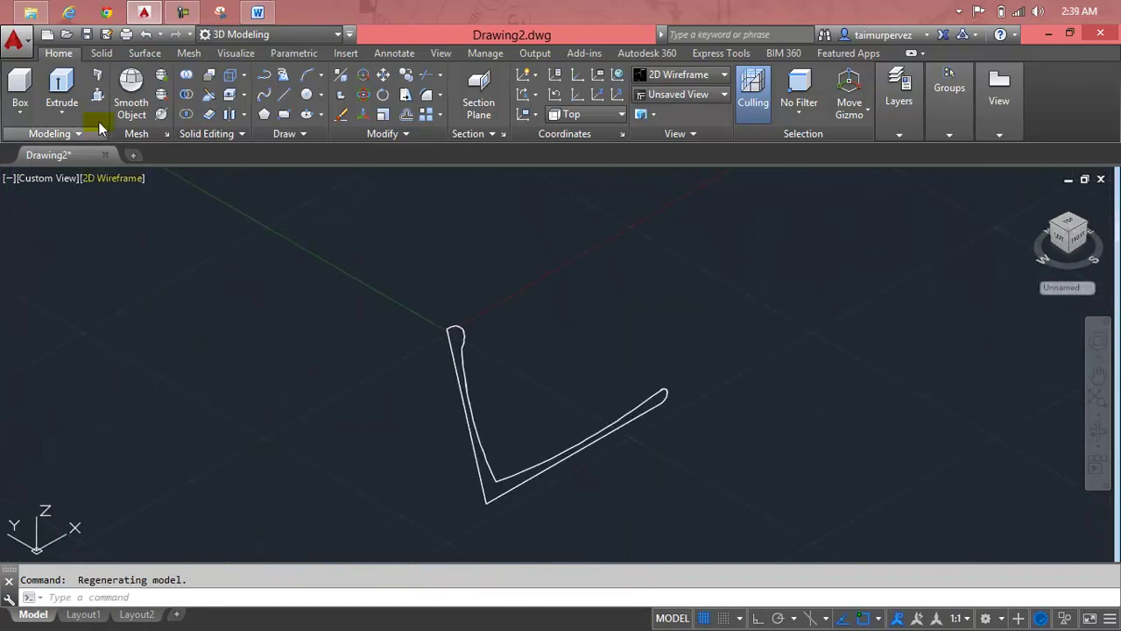
{"action": "key", "text": "ctrl+shift+e"}
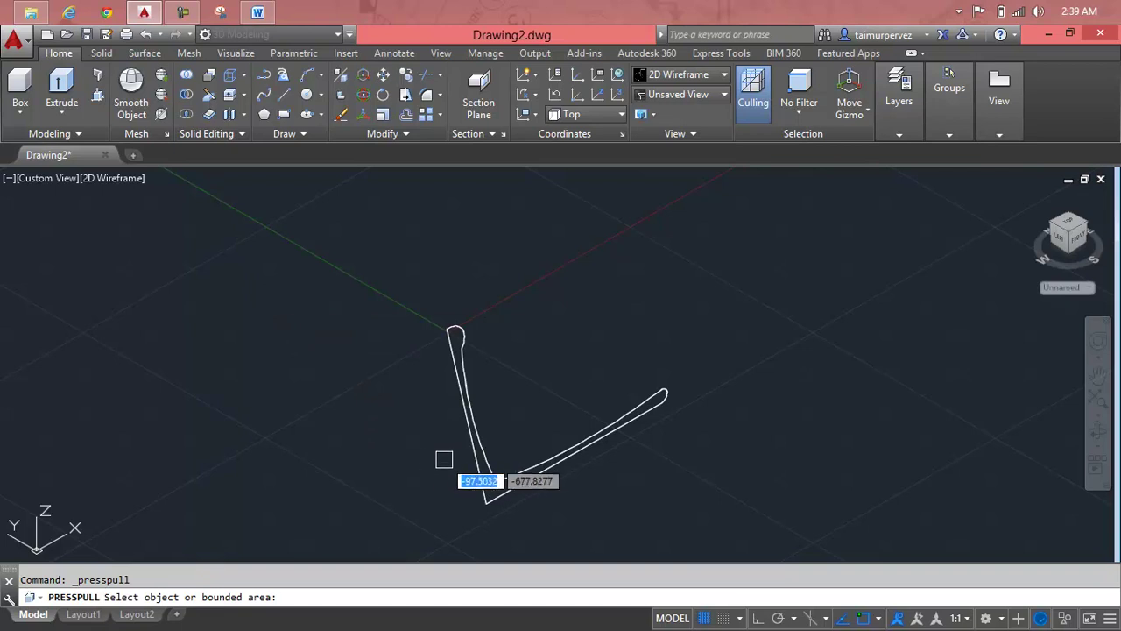
{"action": "left_click", "coordinate": [473, 448]}
{"action": "type", "text": "300"}
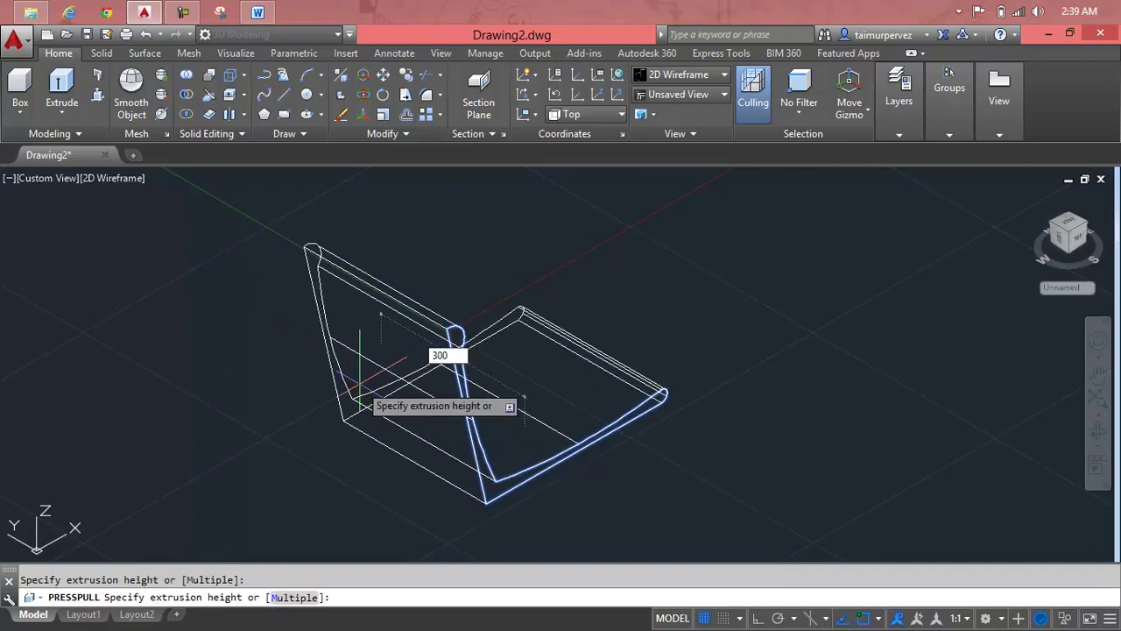
{"action": "key", "text": "Return"}
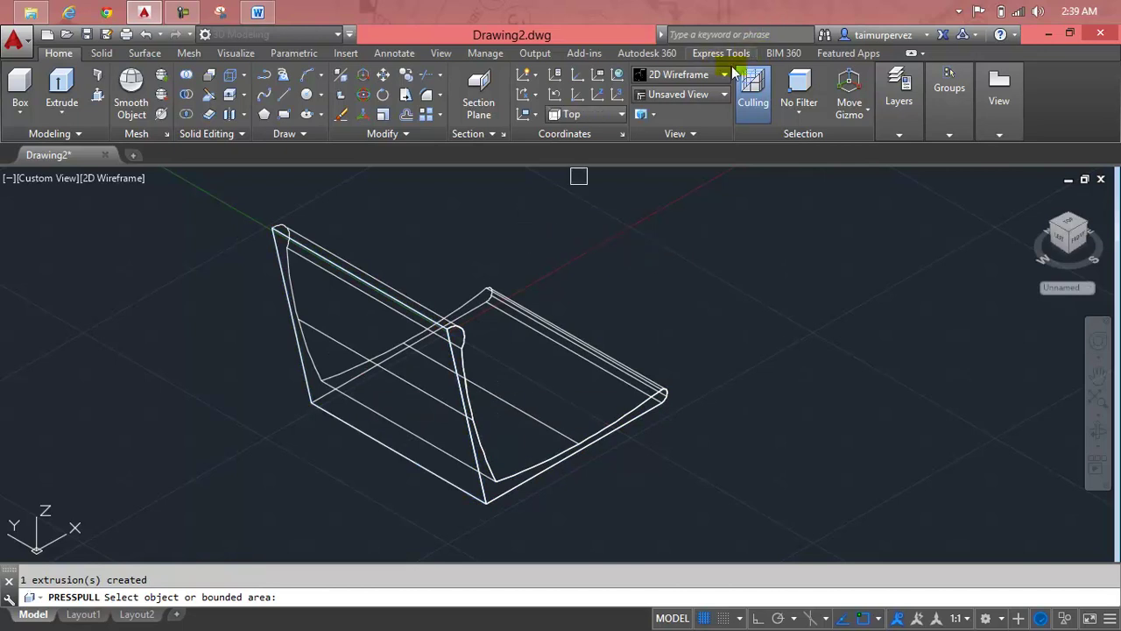
Shade the solid in Realistic style and orbit it to view the front and back
{"action": "left_click", "coordinate": [683, 74]}
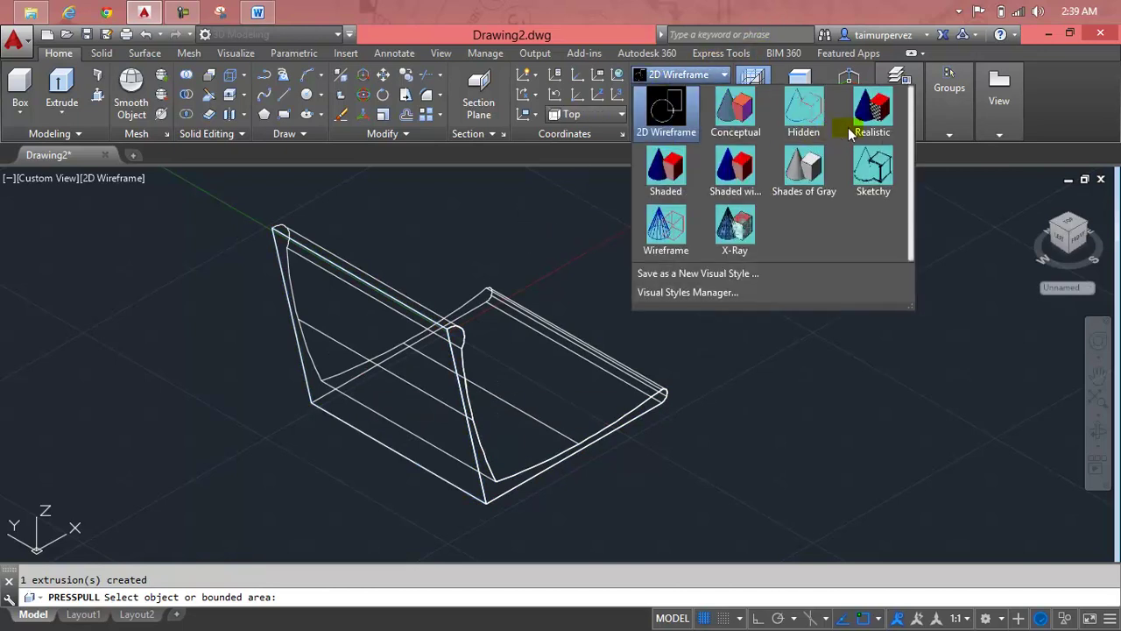
{"action": "left_click", "coordinate": [881, 86]}
{"action": "key", "text": "Escape"}
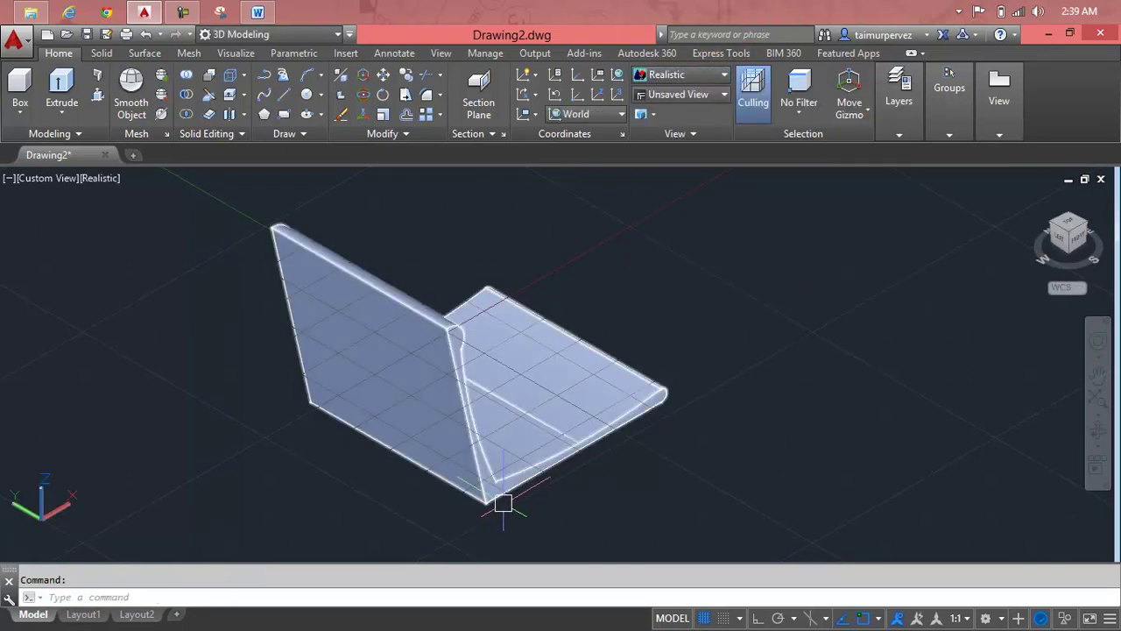
{"action": "mouse_move", "coordinate": [521, 492]}
{"action": "middle_mouse_down", "text": "shift"}
{"action": "mouse_move", "coordinate": [465, 476]}
{"action": "mouse_move", "coordinate": [433, 393]}
{"action": "mouse_move", "coordinate": [395, 445]}
{"action": "middle_mouse_up", "text": "shift"}
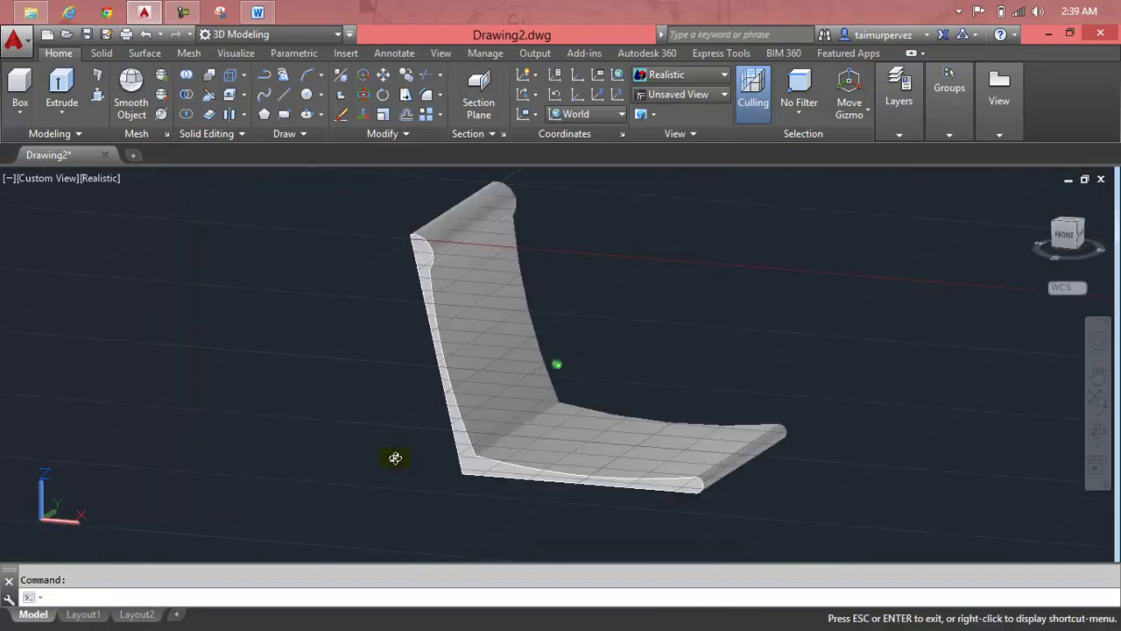
{"action": "scroll", "coordinate": [427, 451], "scroll_direction": "up", "scroll_amount": 3}
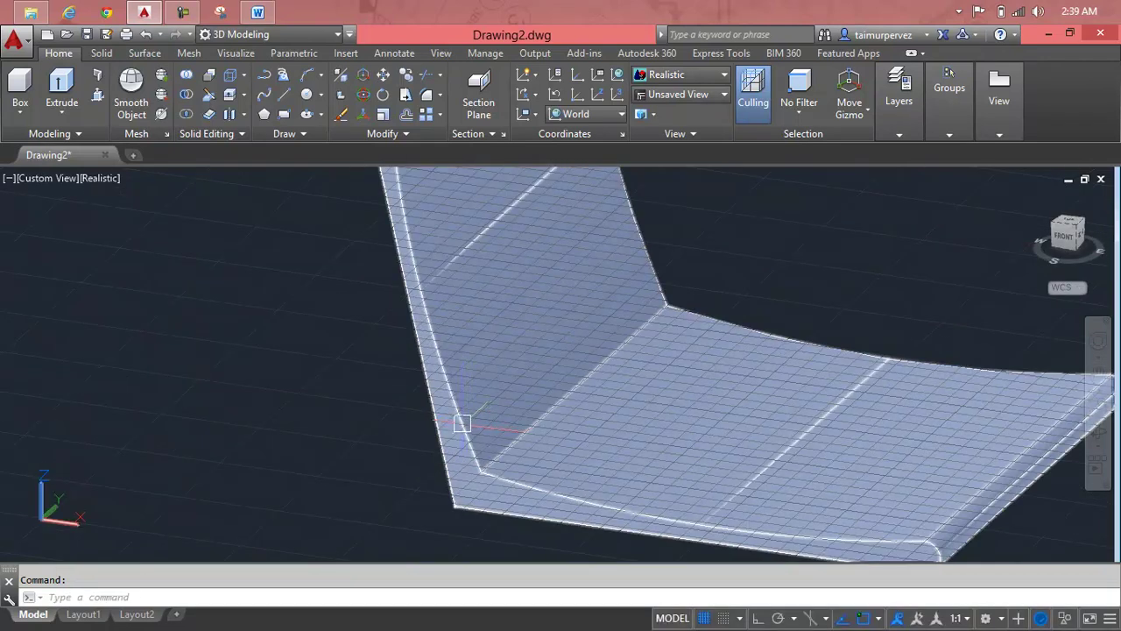
{"action": "mouse_move", "coordinate": [513, 424]}
{"action": "middle_mouse_down", "text": "shift"}
{"action": "mouse_move", "coordinate": [551, 466]}
{"action": "mouse_move", "coordinate": [805, 408]}
{"action": "mouse_move", "coordinate": [531, 425]}
{"action": "mouse_move", "coordinate": [526, 393]}
{"action": "mouse_move", "coordinate": [633, 325]}
{"action": "mouse_move", "coordinate": [514, 457]}
{"action": "middle_mouse_up", "text": "shift"}
{"action": "scroll", "coordinate": [514, 457], "scroll_direction": "down", "scroll_amount": 5}
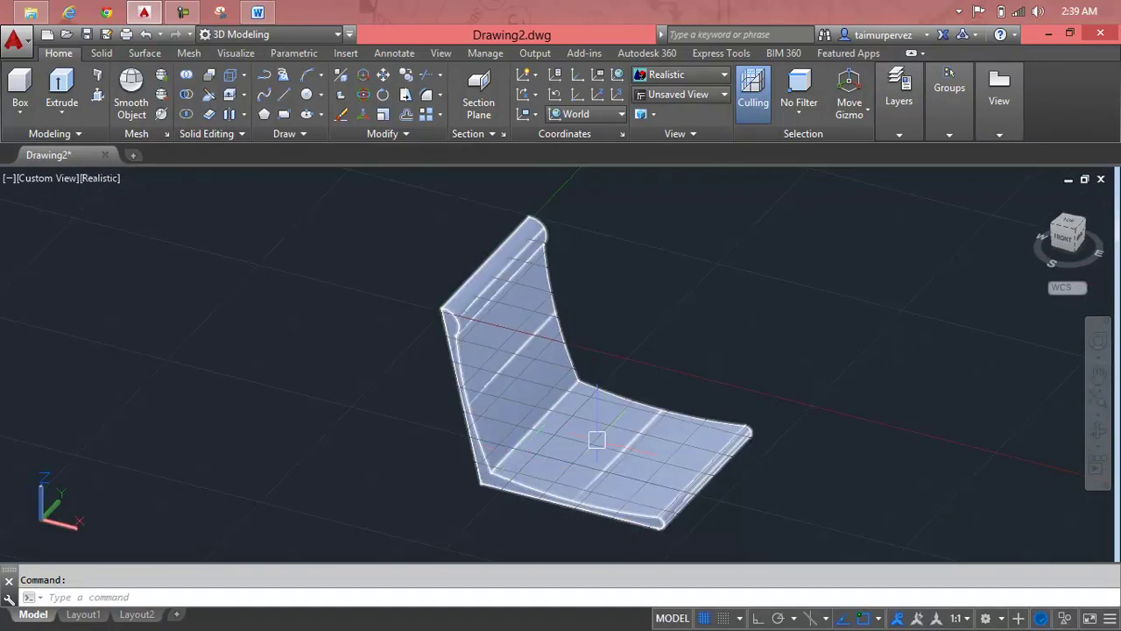
{"action": "left_click", "coordinate": [688, 78]}
Restore 2D Wireframe and switch via Top to the Front view of the chair
{"action": "left_click", "coordinate": [677, 101]}
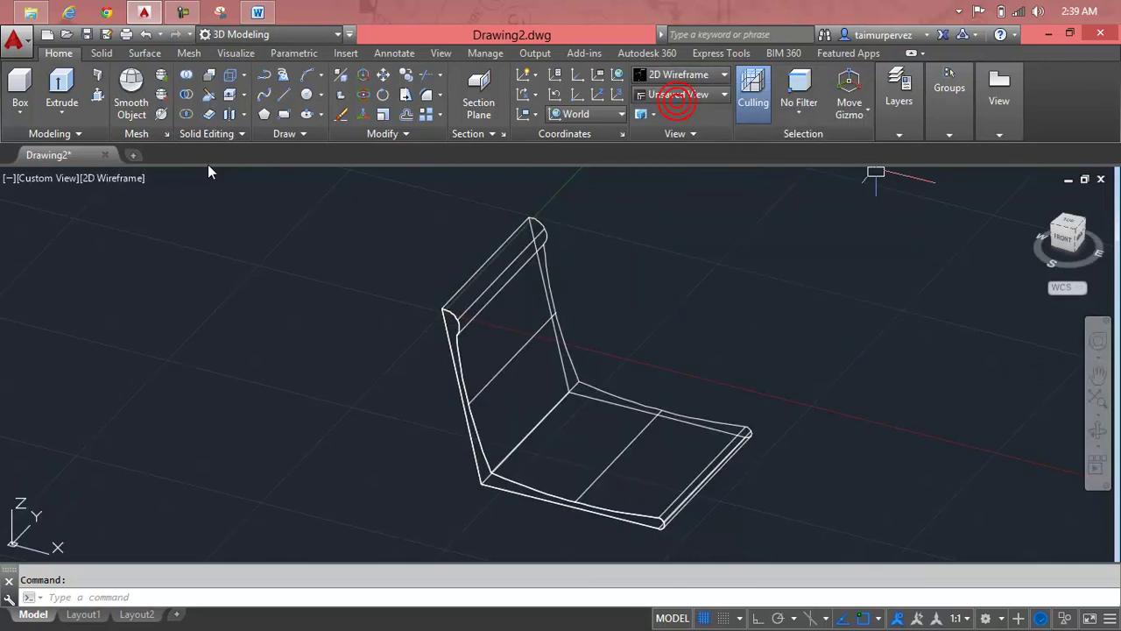
{"action": "left_click", "coordinate": [49, 178]}
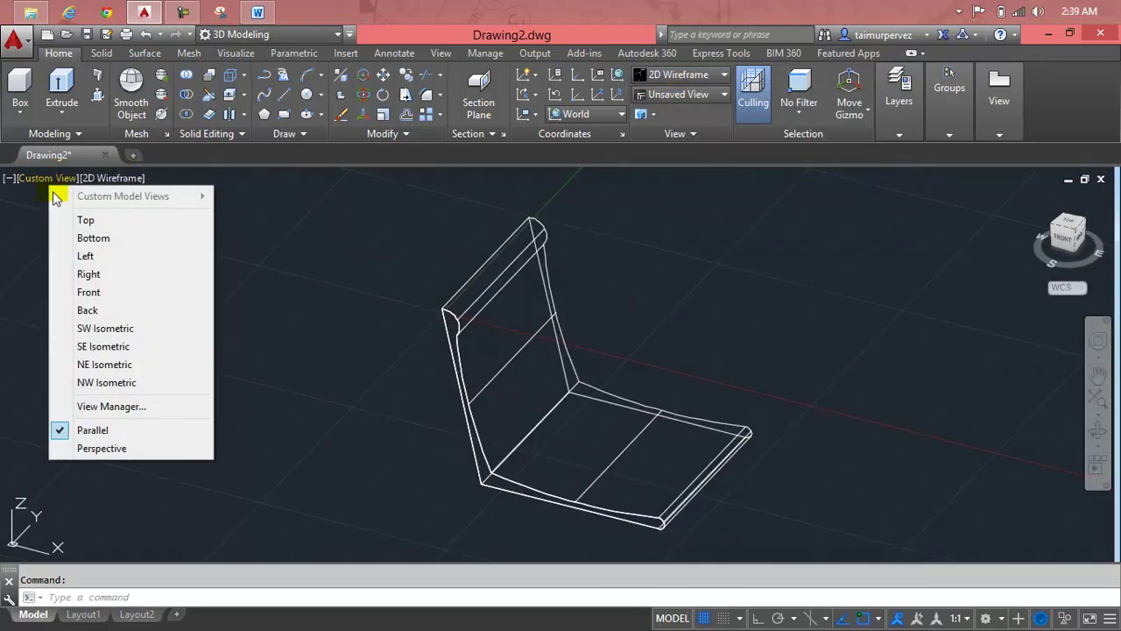
{"action": "left_click", "coordinate": [63, 218]}
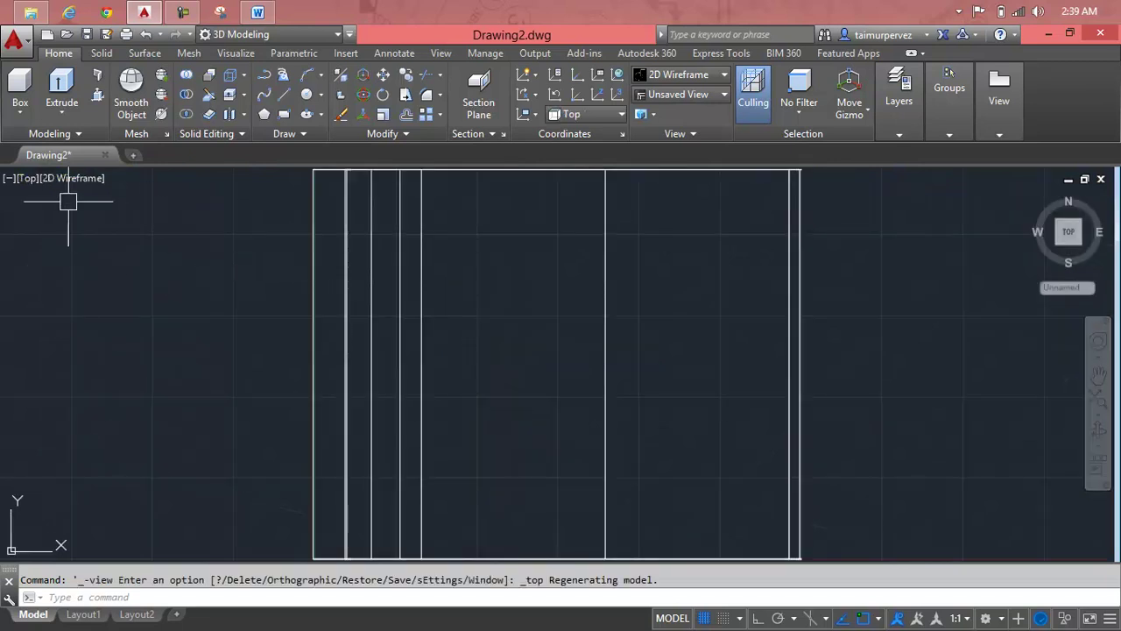
{"action": "left_click", "coordinate": [38, 181]}
{"action": "left_click", "coordinate": [33, 181]}
{"action": "left_click", "coordinate": [33, 181]}
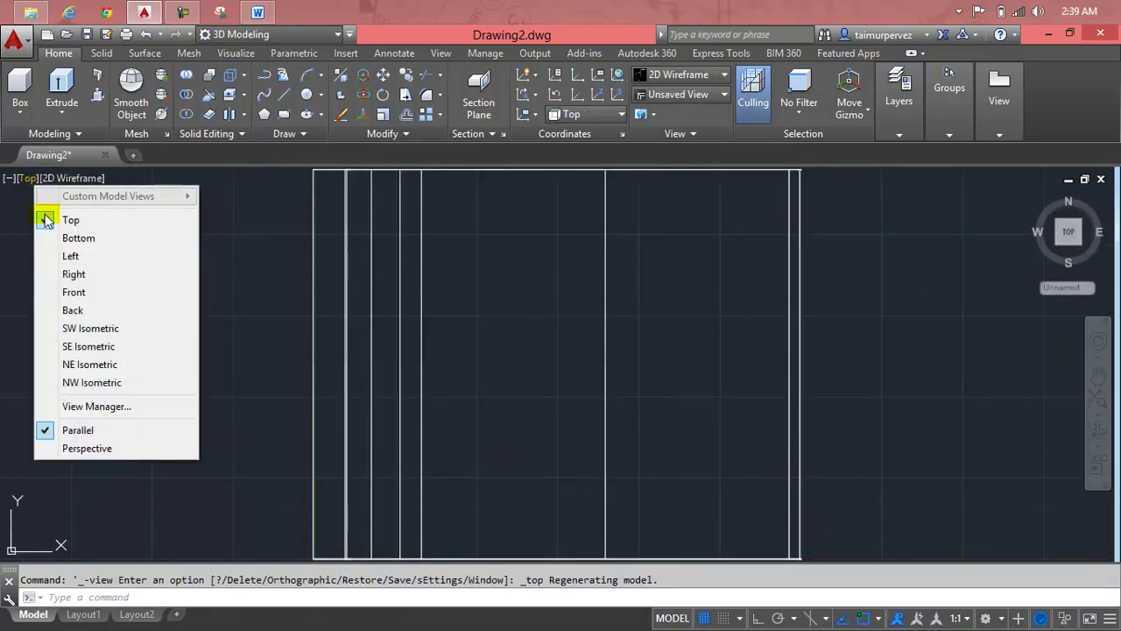
{"action": "left_click", "coordinate": [74, 294]}
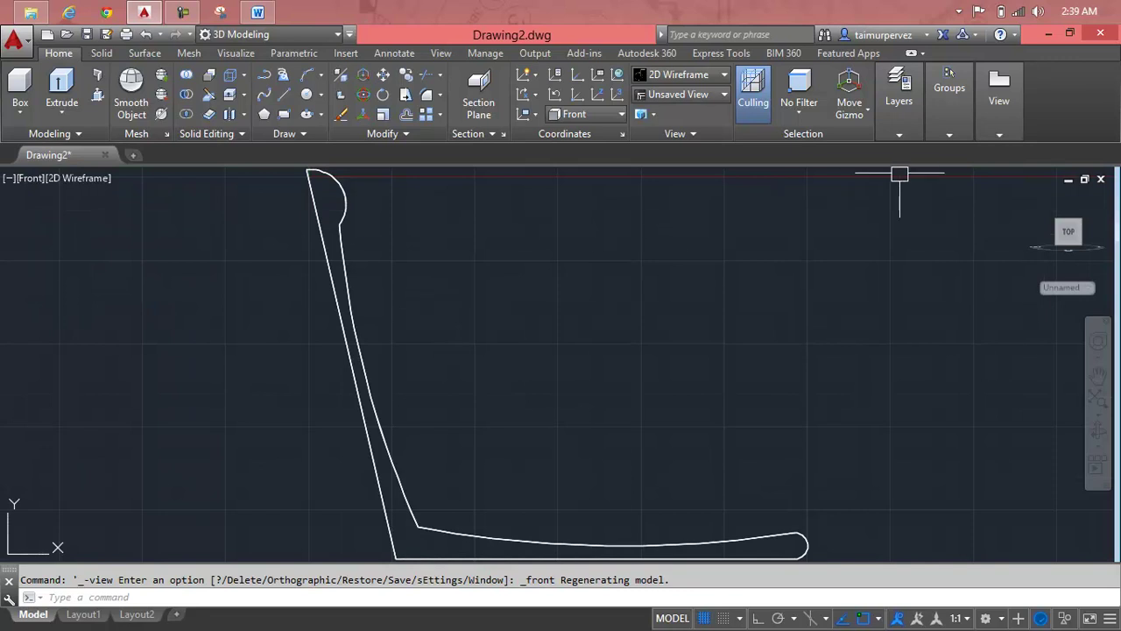
{"action": "scroll", "coordinate": [693, 376], "scroll_direction": "down", "scroll_amount": 2}
{"action": "scroll", "coordinate": [693, 370], "scroll_direction": "down", "scroll_amount": 2}
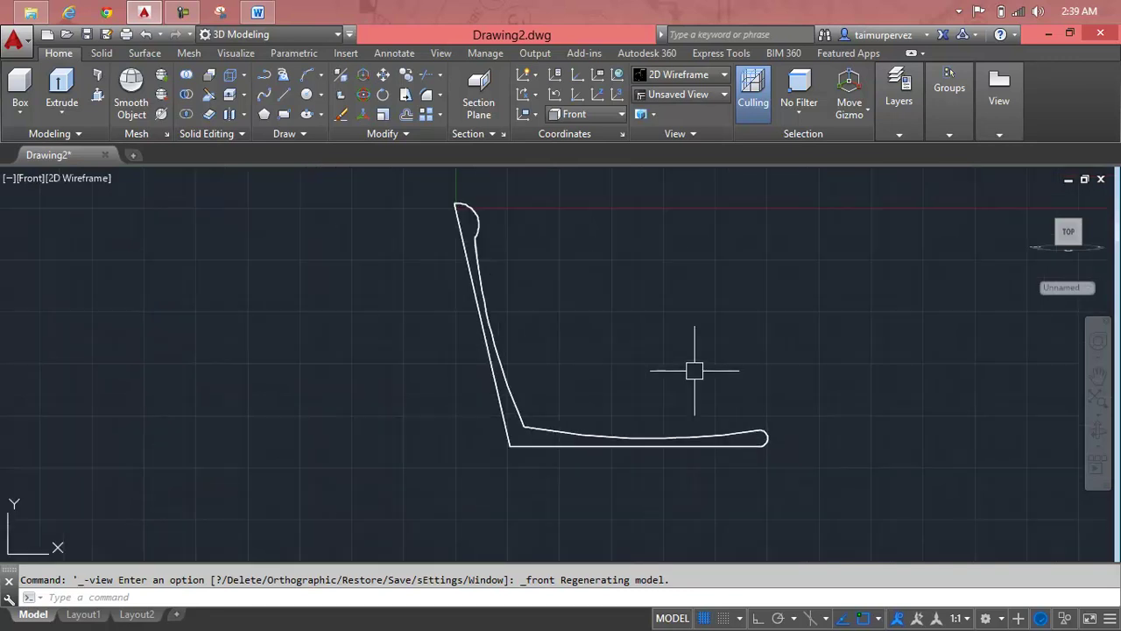
{"action": "scroll", "coordinate": [452, 377], "scroll_direction": "up", "scroll_amount": 3}
Start a new LINE beside the chair's backrest lines
{"action": "key", "text": "Escape"}
{"action": "scroll", "coordinate": [452, 378], "scroll_direction": "down", "scroll_amount": 2}
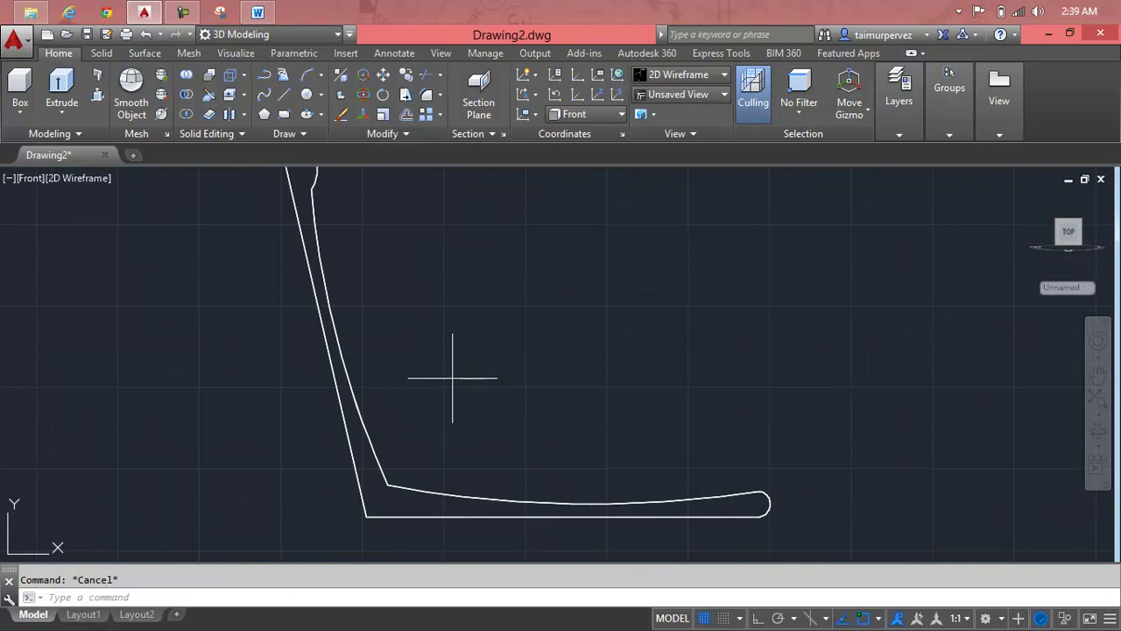
{"action": "key", "text": "Return"}
{"action": "scroll", "coordinate": [344, 369], "scroll_direction": "up", "scroll_amount": 3}
{"action": "middle_click_drag", "start_coordinate": [330, 381], "coordinate": [335, 378], "text": "shift"}
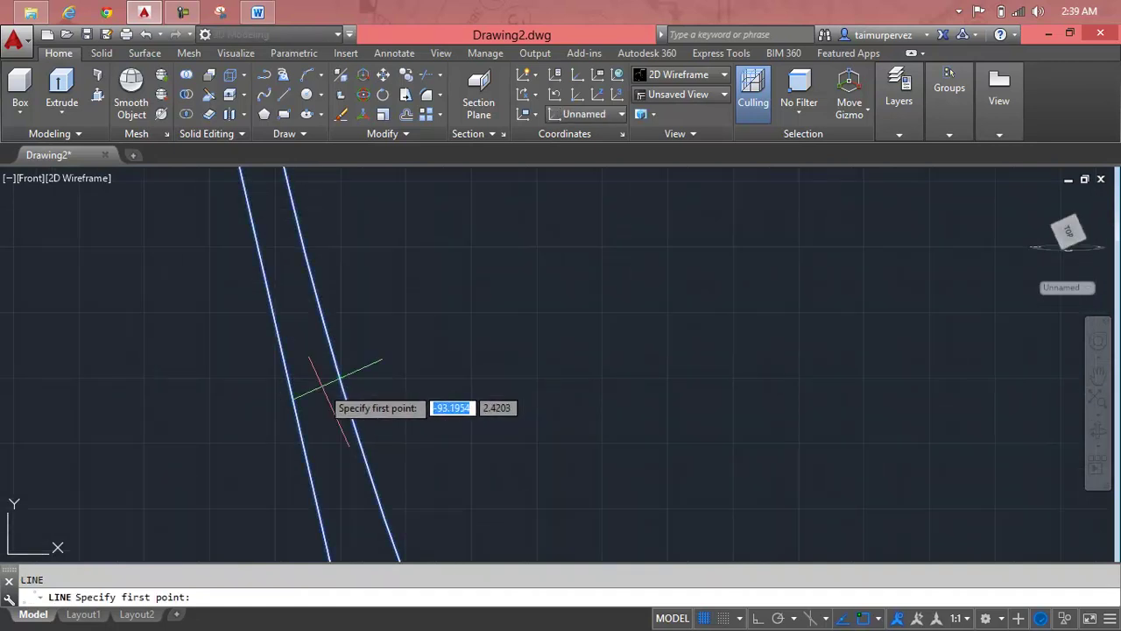
Draw a horizontal line from the backrest's inner edge, then a slanted line down past the seat front
{"action": "key", "text": "Escape"}
{"action": "key", "text": "Return"}
{"action": "left_click", "coordinate": [343, 386]}
{"action": "scroll", "coordinate": [763, 416], "scroll_direction": "down", "scroll_amount": 3}
{"action": "middle_click_drag", "start_coordinate": [786, 411], "coordinate": [622, 382]}
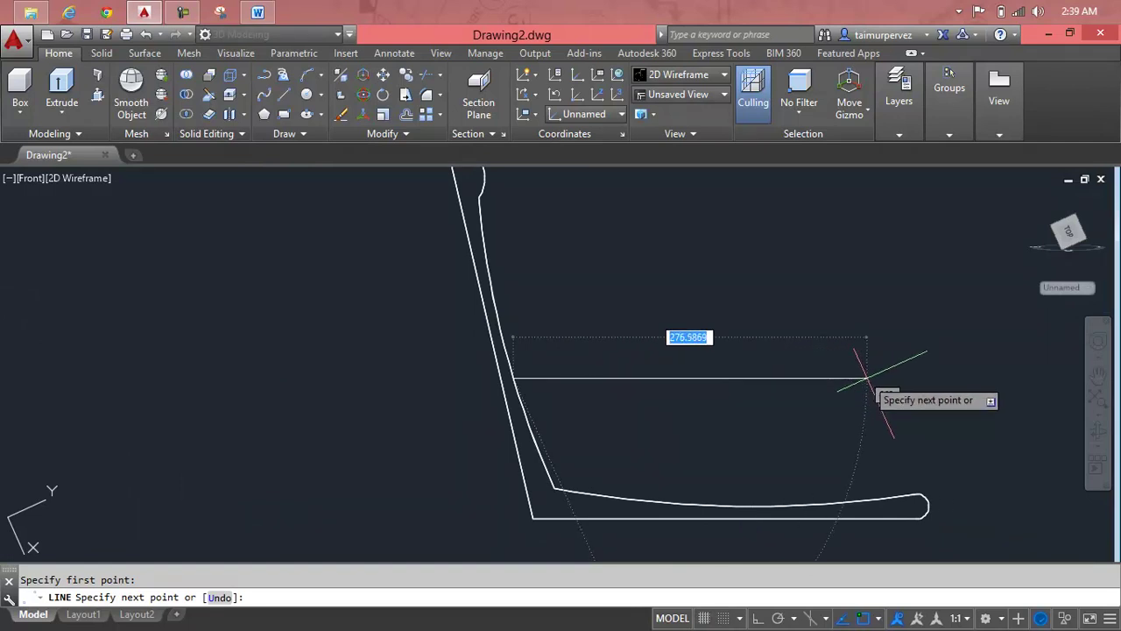
{"action": "left_click", "coordinate": [876, 378]}
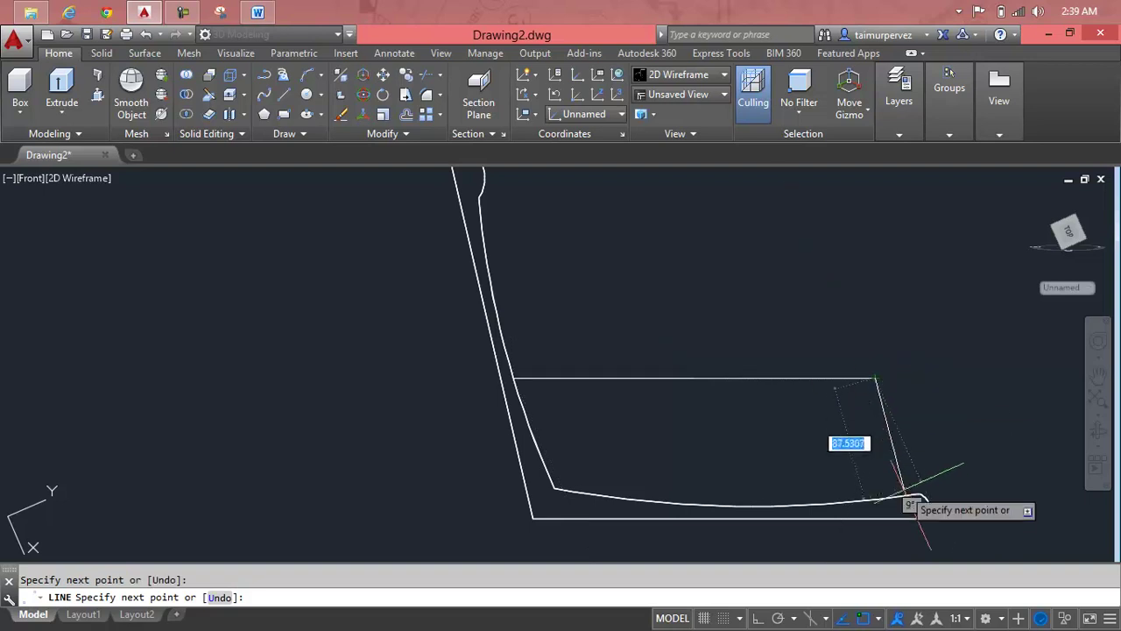
{"action": "scroll", "coordinate": [916, 507], "scroll_direction": "up", "scroll_amount": 2}
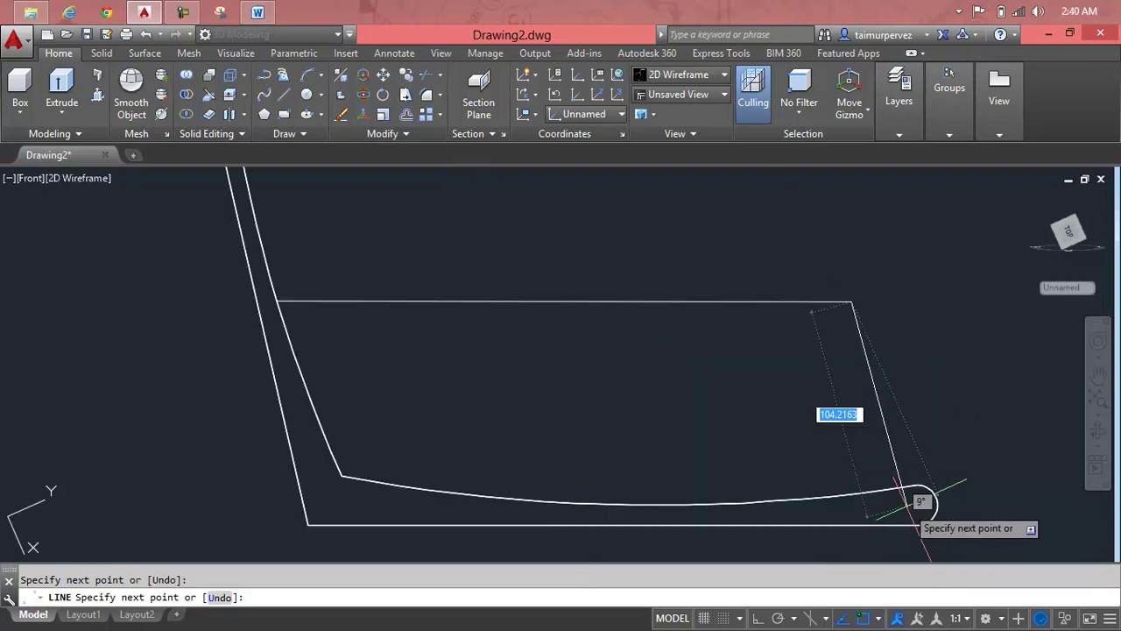
{"action": "left_click", "coordinate": [900, 506]}
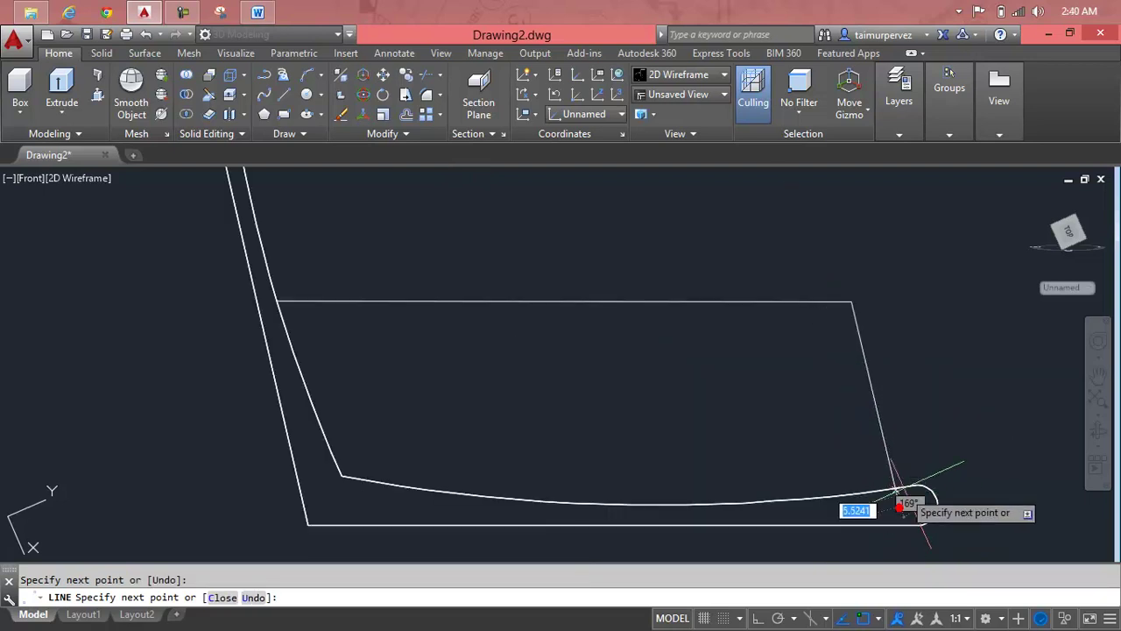
{"action": "key", "text": "Escape"}
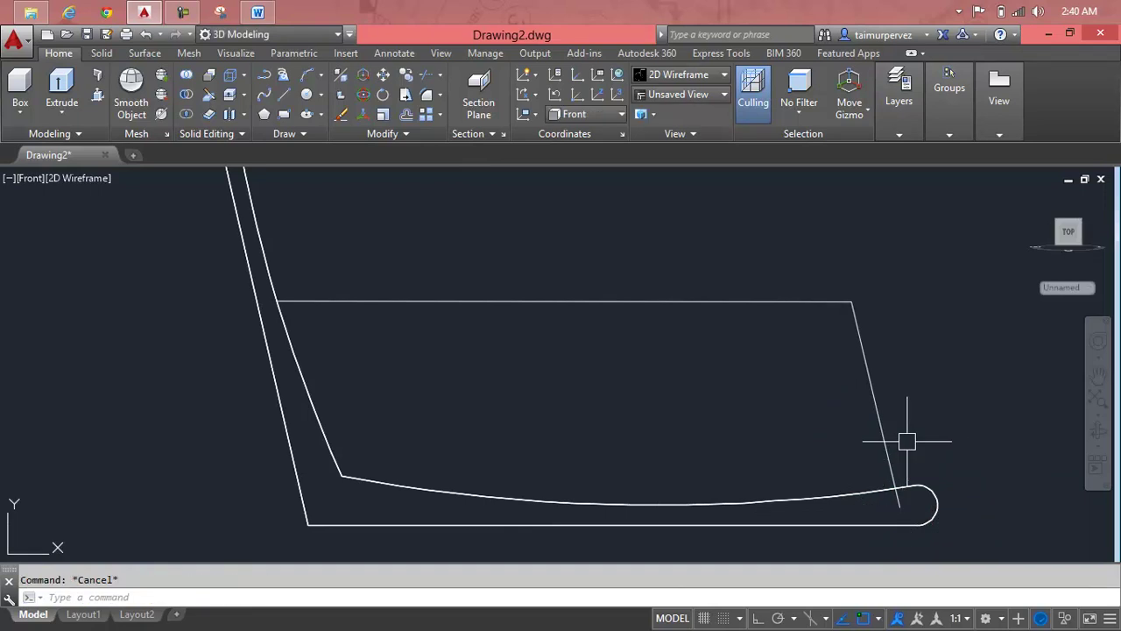
{"action": "type", "text": "a"}
Draw a three-point arc bulging above the horizontal armrest line, joining its left and right ends
{"action": "key", "text": "Return"}
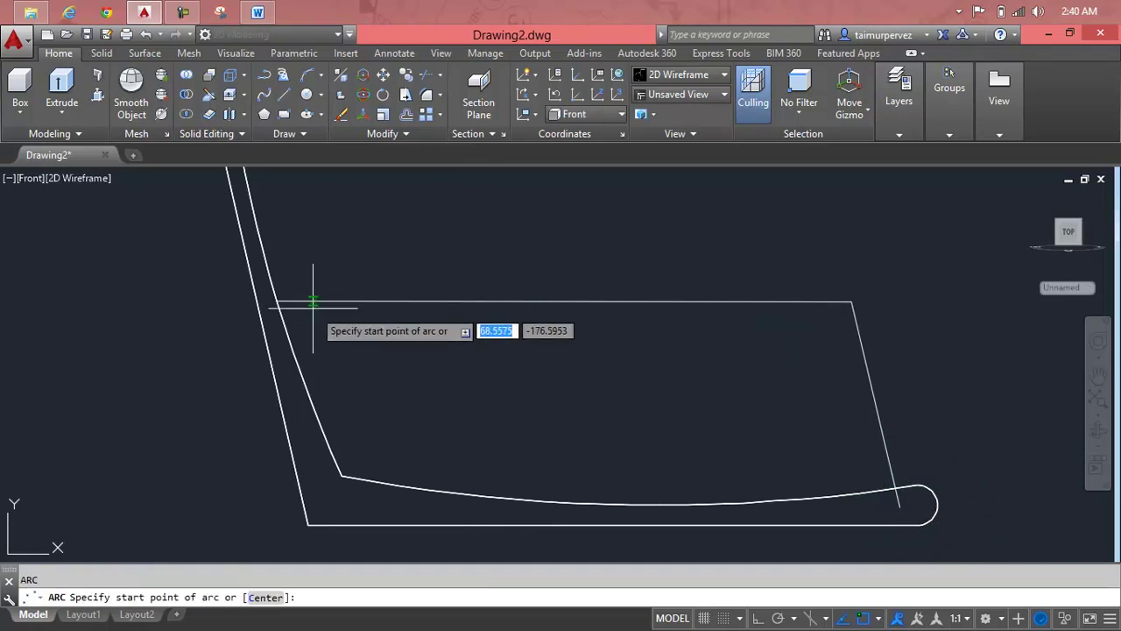
{"action": "left_click", "coordinate": [277, 301]}
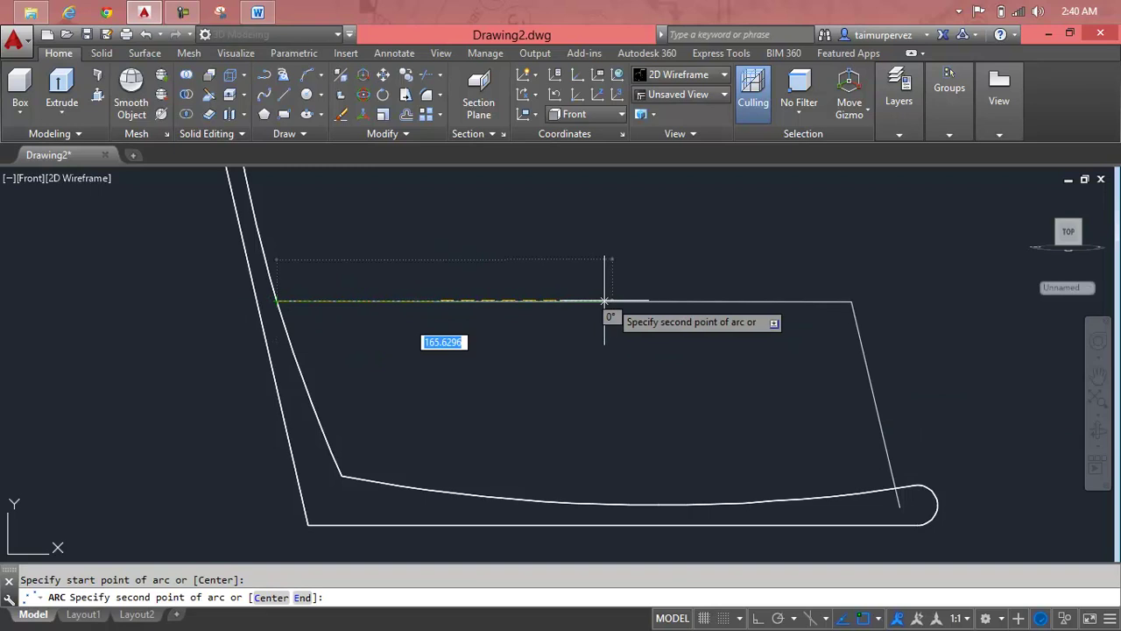
{"action": "left_click", "coordinate": [565, 257]}
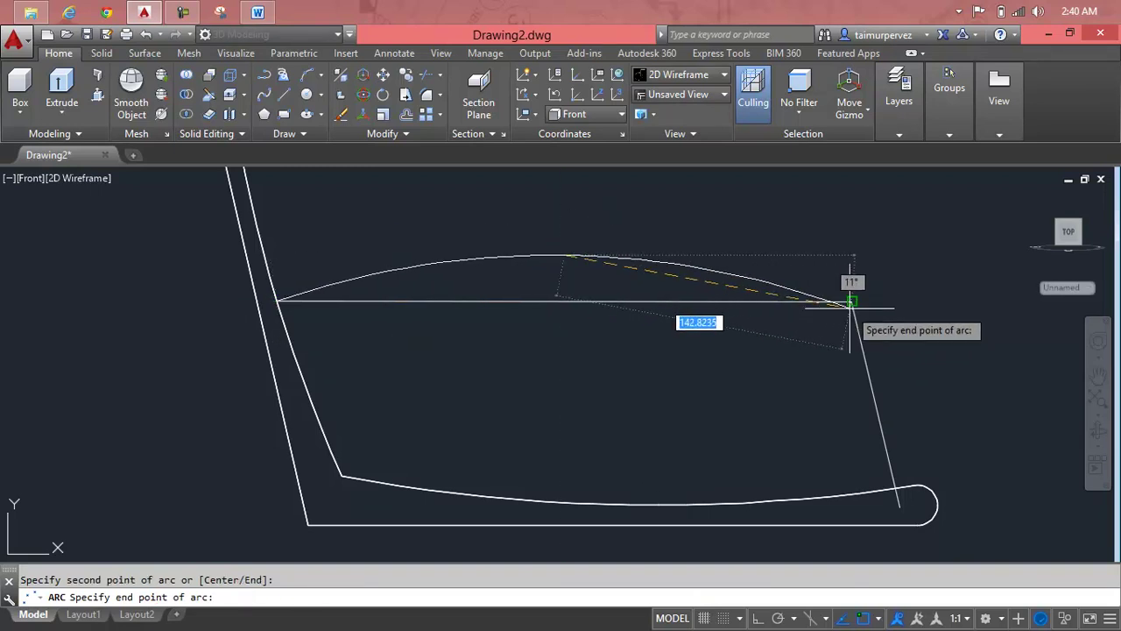
{"action": "left_click", "coordinate": [855, 302]}
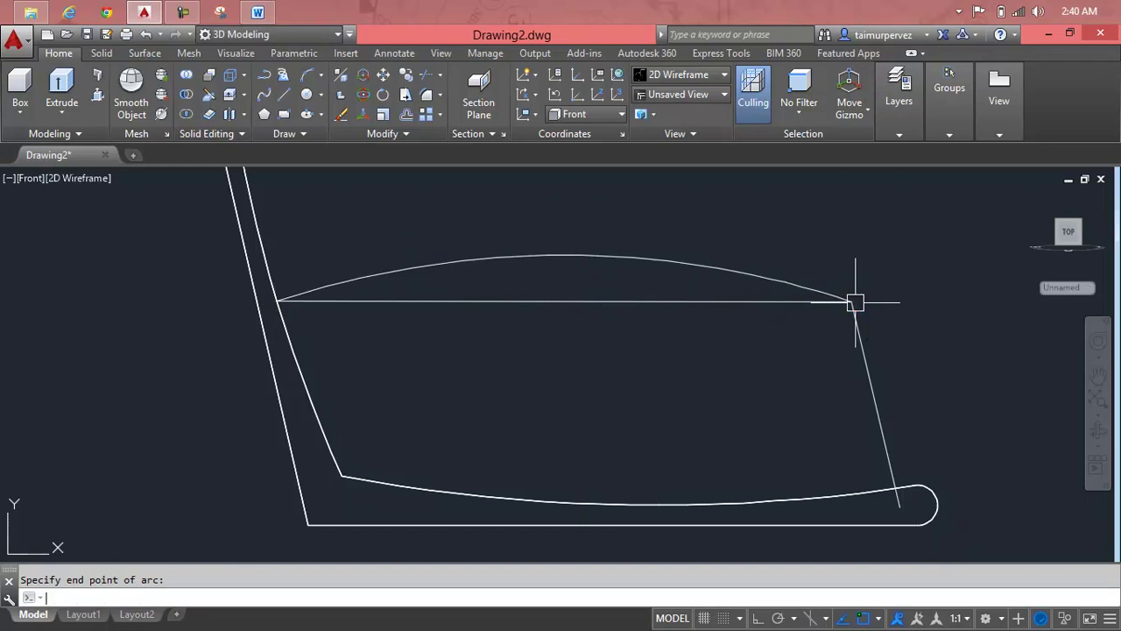
{"action": "key", "text": "Return"}
{"action": "key", "text": "Return"}
{"action": "scroll", "coordinate": [856, 304], "scroll_direction": "down", "scroll_amount": 4}
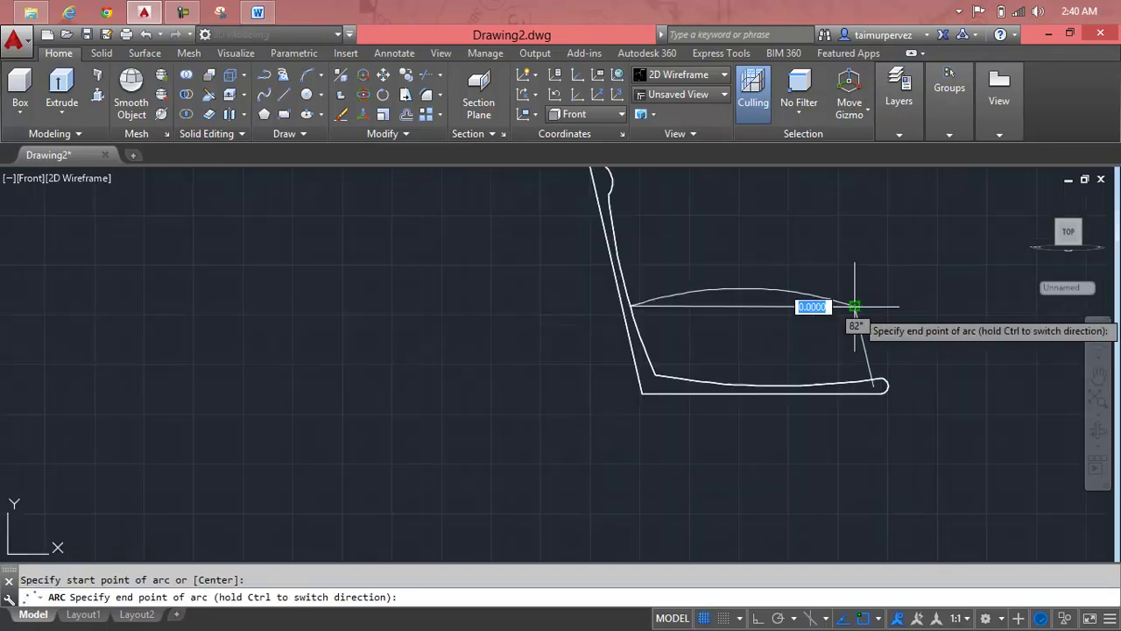
{"action": "left_click", "coordinate": [856, 304]}
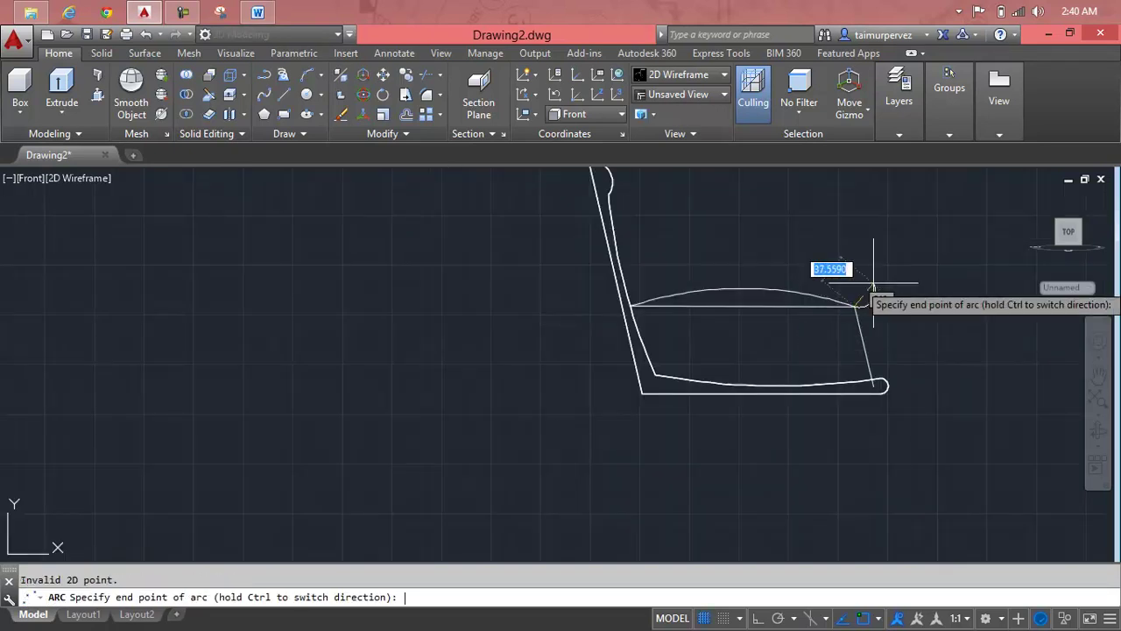
{"action": "key", "text": "Escape"}
{"action": "middle_click_drag", "start_coordinate": [871, 280], "coordinate": [821, 329]}
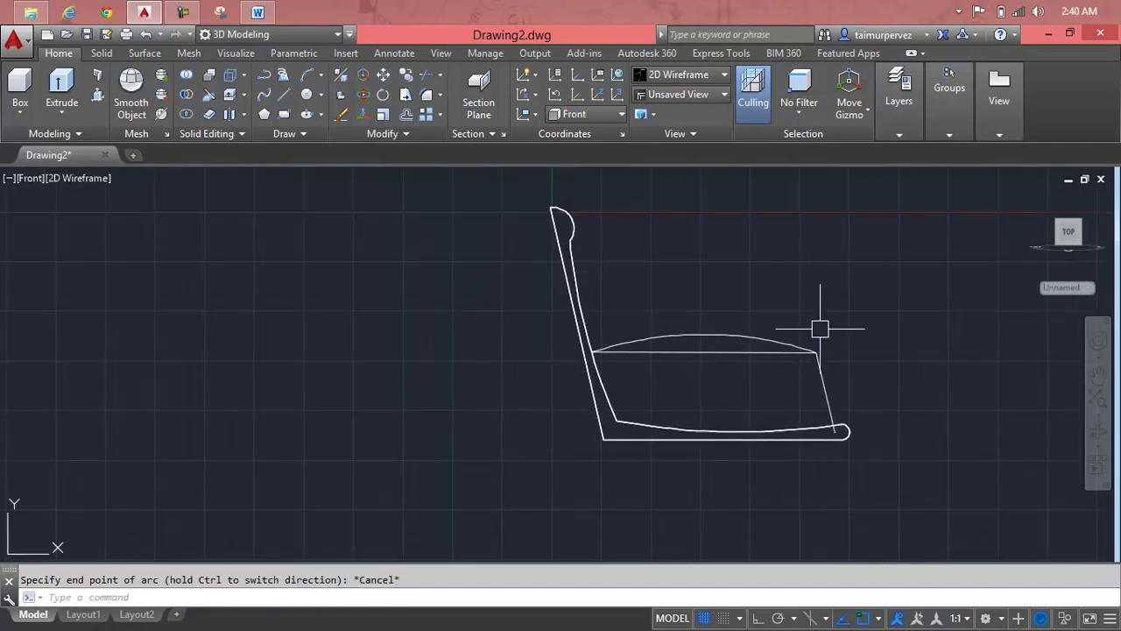
{"action": "scroll", "coordinate": [749, 346], "scroll_direction": "up", "scroll_amount": 4}
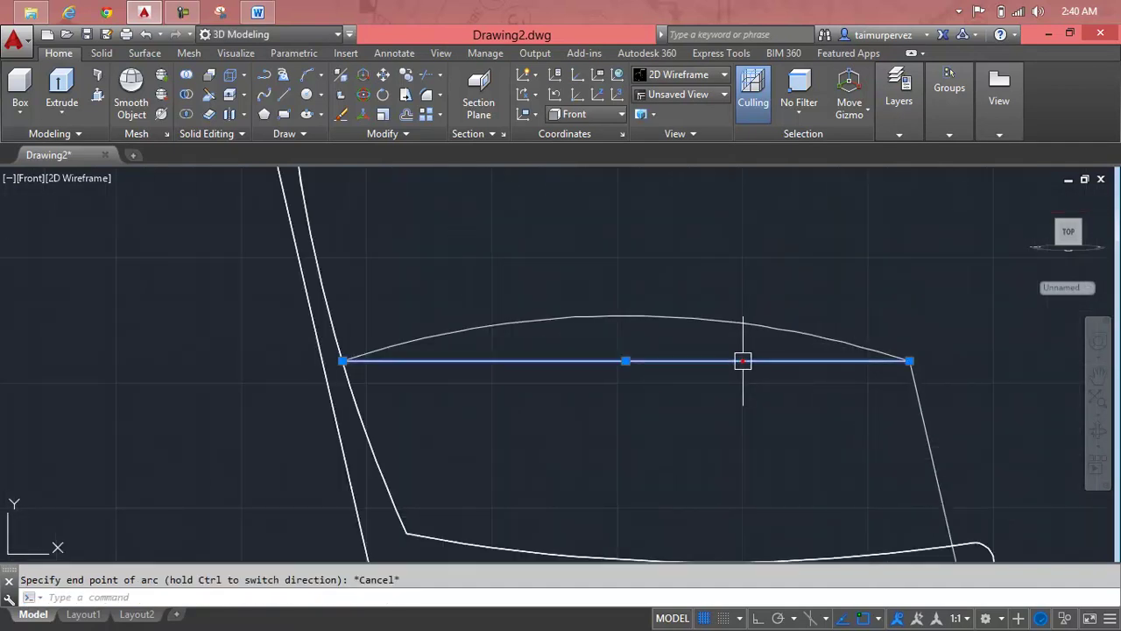
Delete the straight line under the arc and move the arc about 24 units straight down
{"action": "left_click", "coordinate": [742, 360]}
{"action": "key", "text": "Delete"}
{"action": "left_click", "coordinate": [725, 326]}
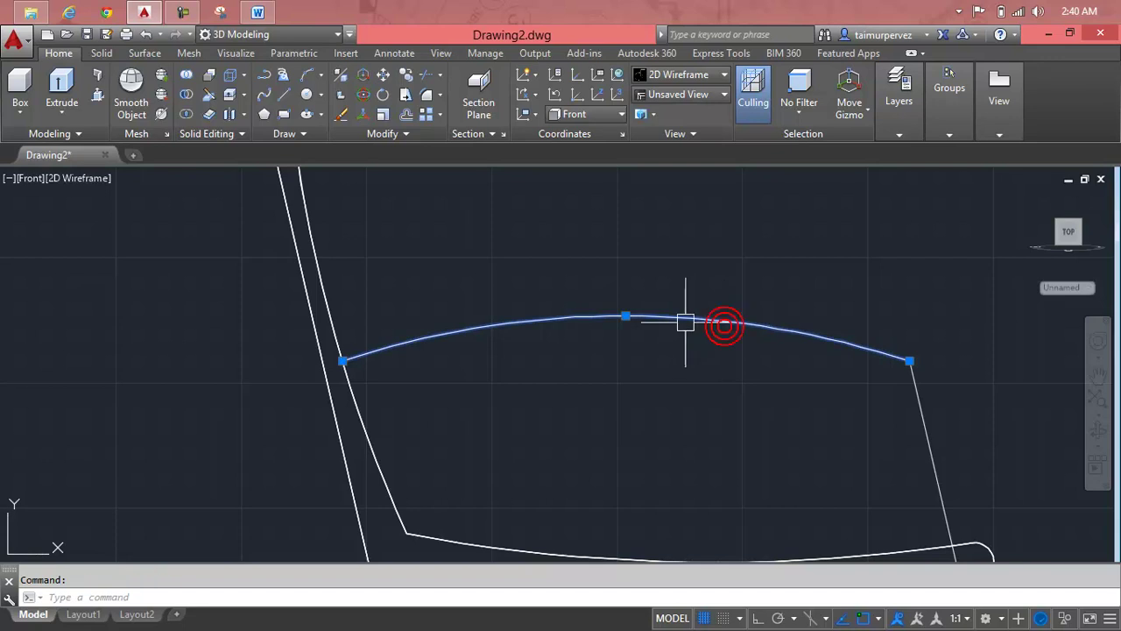
{"action": "type", "text": "m"}
{"action": "key", "text": "Return"}
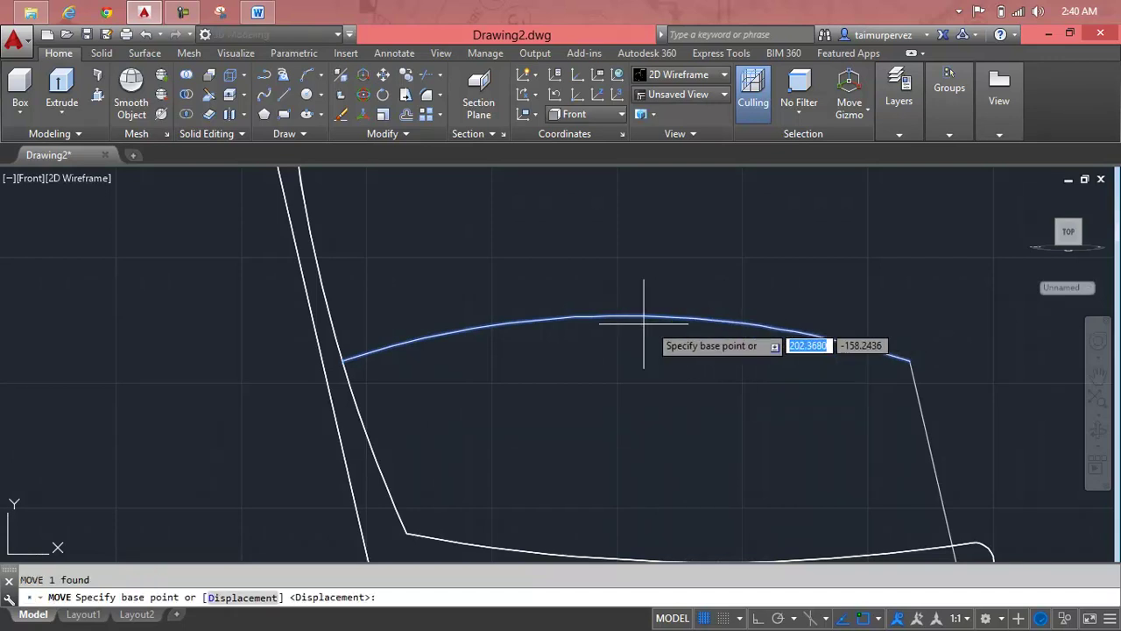
{"action": "left_click", "coordinate": [626, 318]}
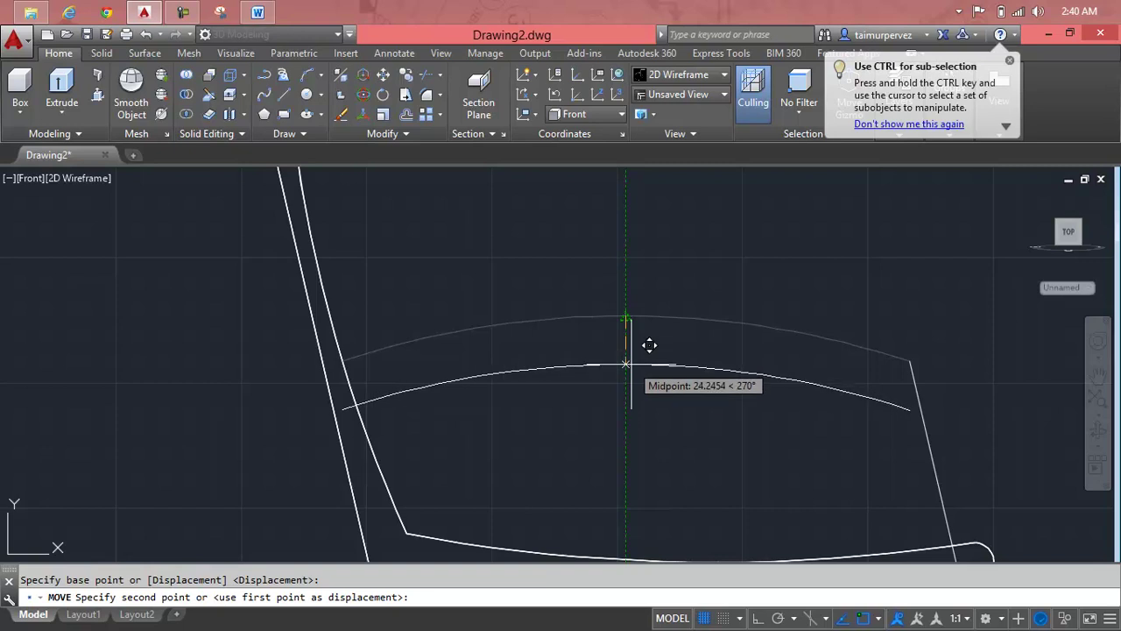
{"action": "left_click", "coordinate": [627, 367]}
{"action": "scroll", "coordinate": [628, 383], "scroll_direction": "up", "scroll_amount": 3}
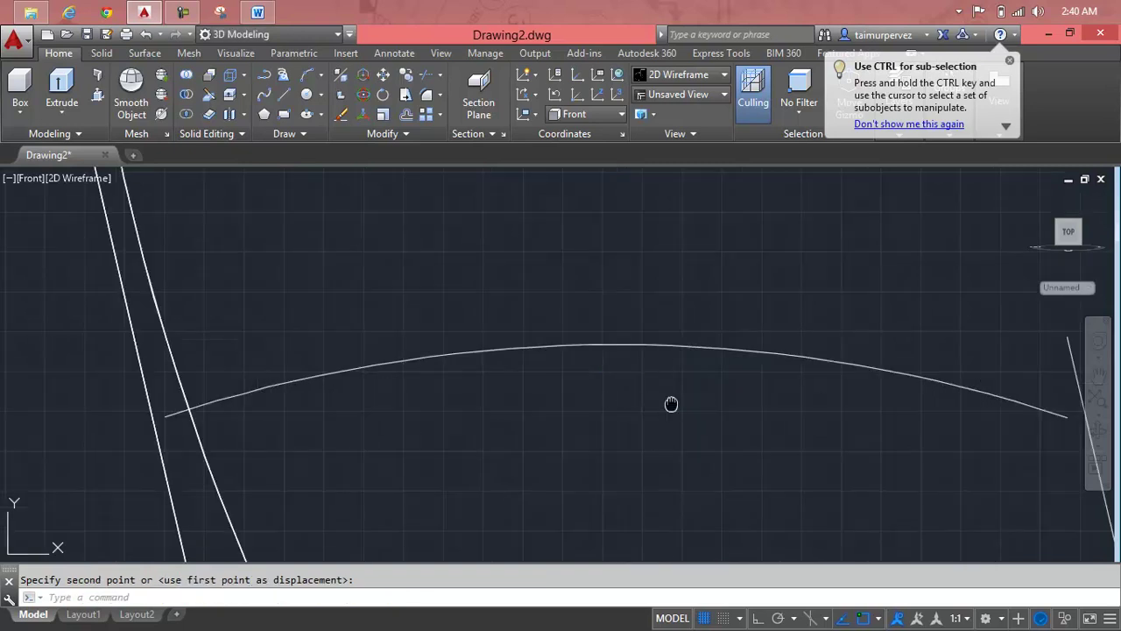
{"action": "key", "text": "Escape"}
{"action": "type", "text": "ex"}
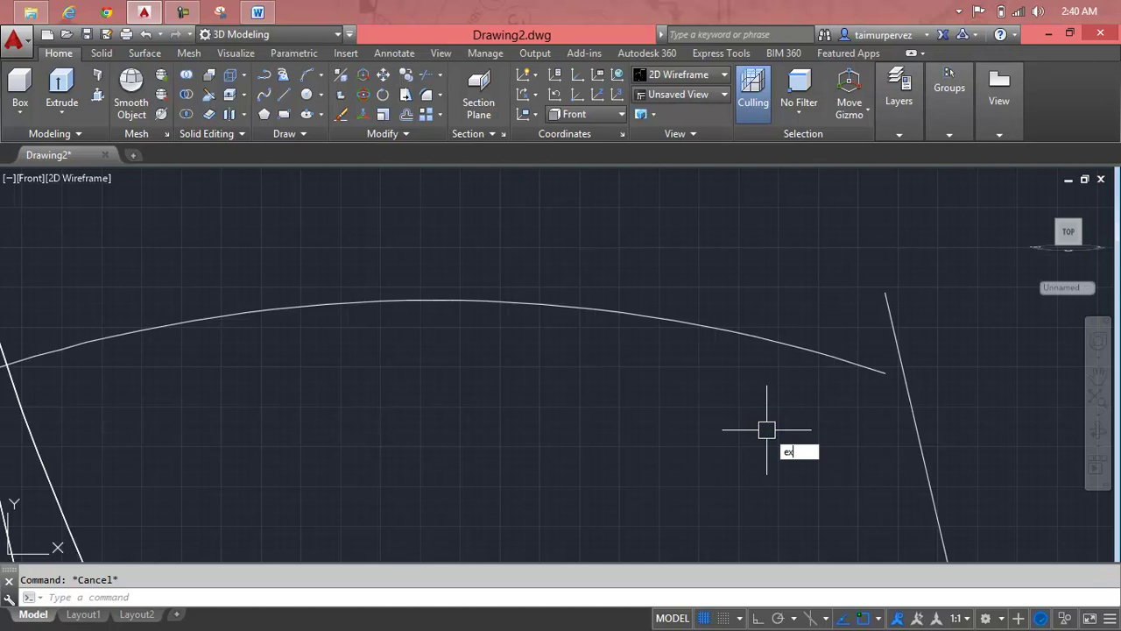
Trim off the part of the right slanted line that rises above the arc
{"action": "key", "text": "Return"}
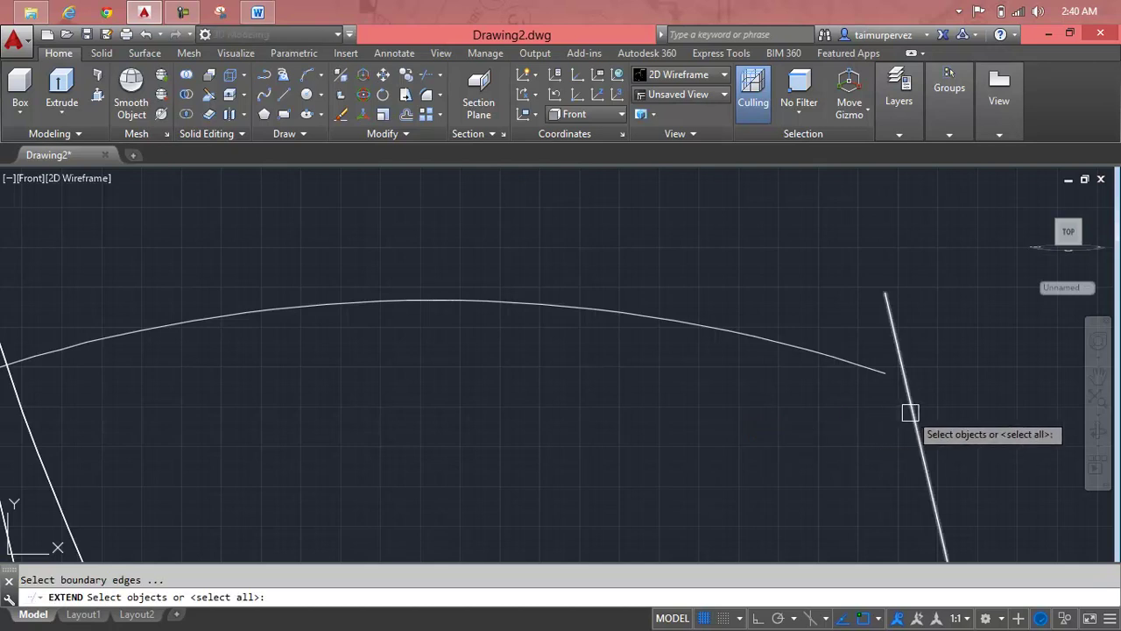
{"action": "left_click", "coordinate": [905, 414]}
{"action": "key", "text": "Return"}
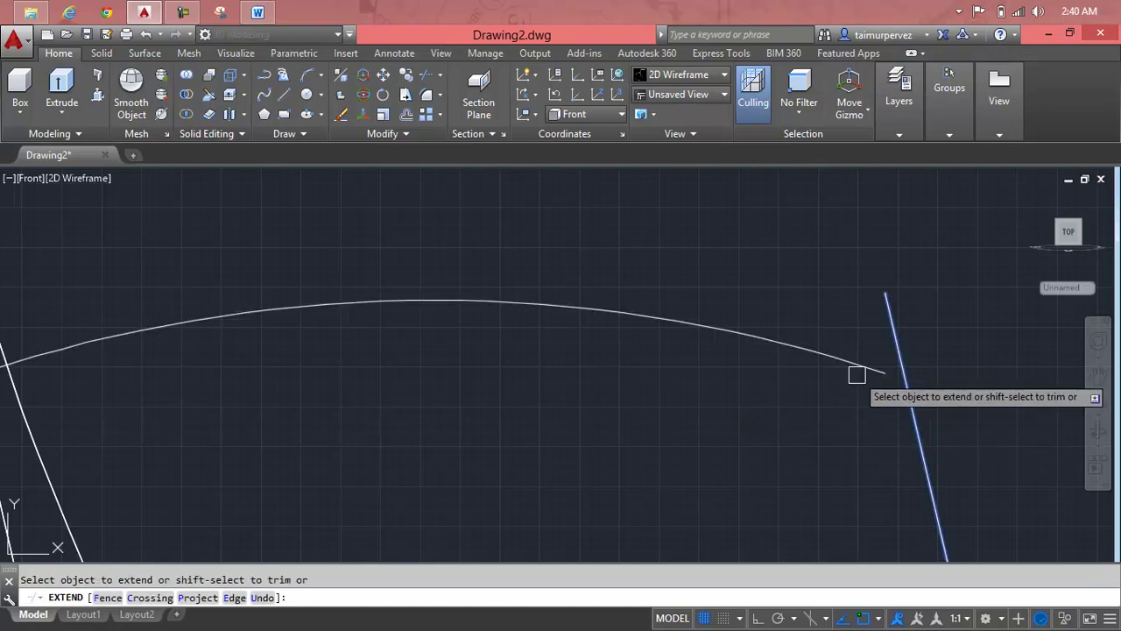
{"action": "scroll", "coordinate": [859, 377], "scroll_direction": "down", "scroll_amount": 3}
{"action": "middle_click_drag", "start_coordinate": [868, 422], "coordinate": [873, 372]}
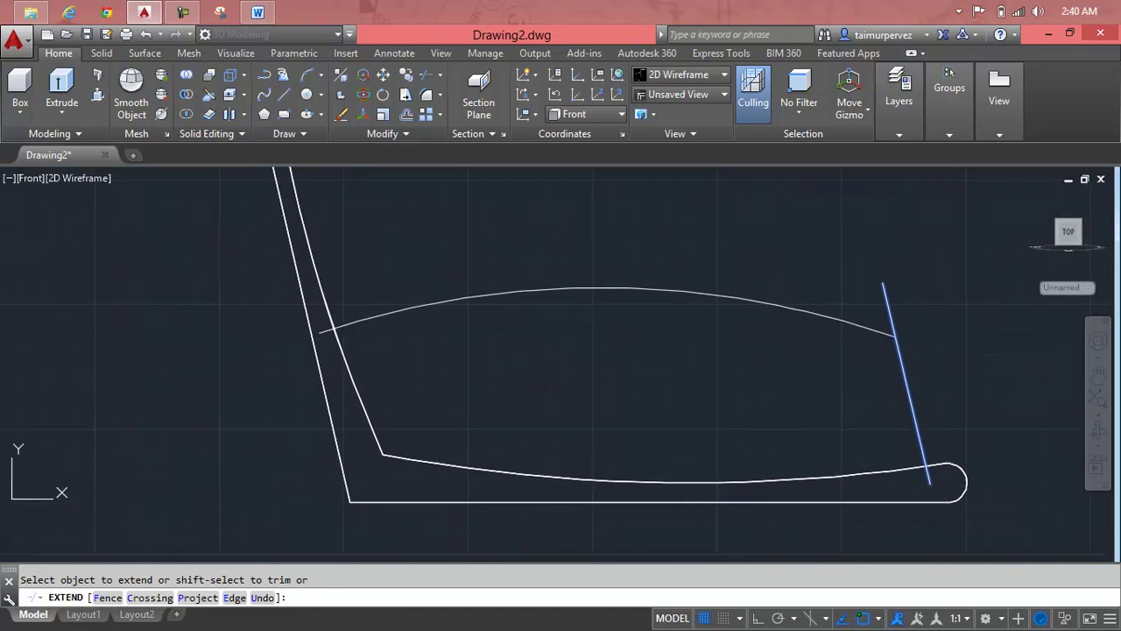
{"action": "key", "text": "Escape"}
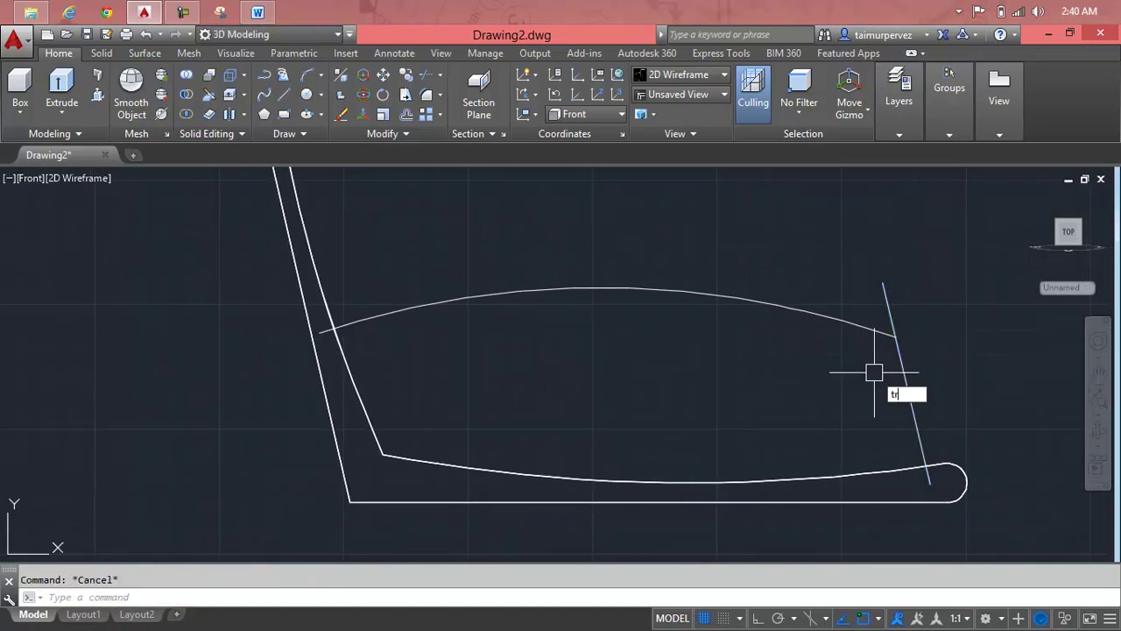
{"action": "key", "text": "Return"}
{"action": "key", "text": "Return"}
{"action": "left_click", "coordinate": [887, 308]}
{"action": "scroll", "coordinate": [896, 371], "scroll_direction": "down", "scroll_amount": 2}
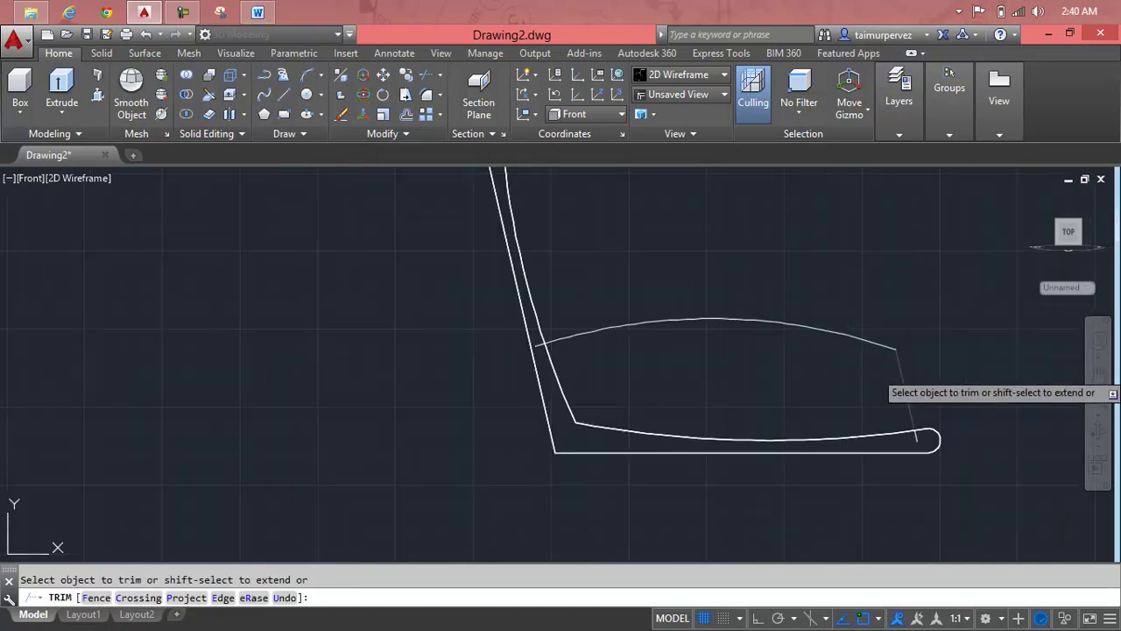
{"action": "key", "text": "Escape"}
{"action": "scroll", "coordinate": [548, 346], "scroll_direction": "up", "scroll_amount": 2}
{"action": "scroll", "coordinate": [542, 351], "scroll_direction": "up", "scroll_amount": 2}
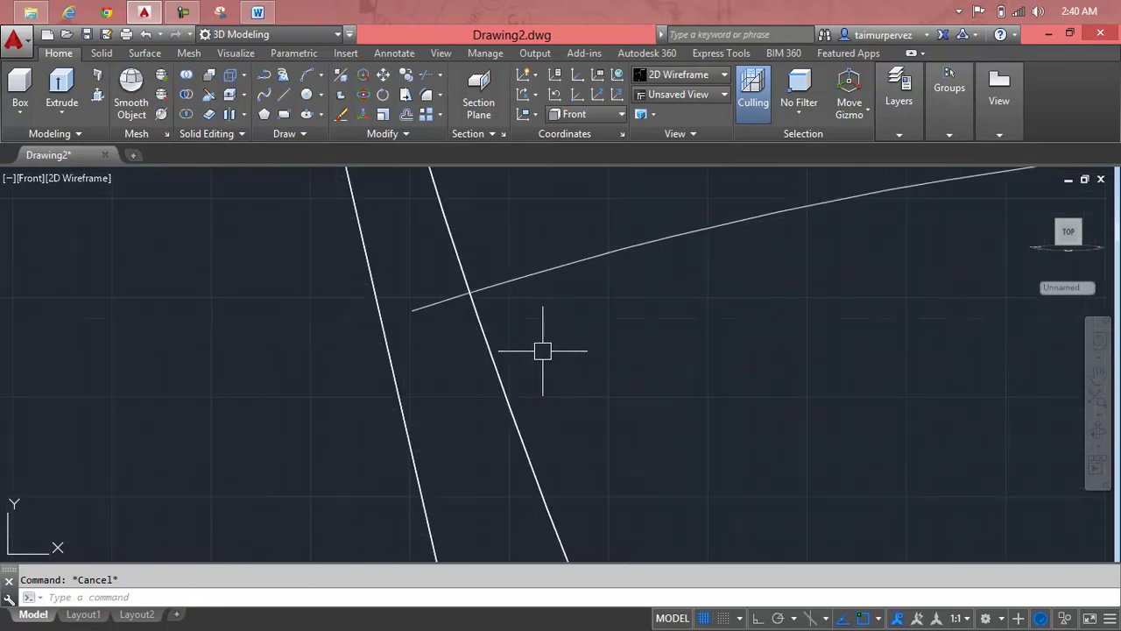
{"action": "type", "text": "o"}
Offset the arc and the right slanted line 10 units inward
{"action": "key", "text": "Return"}
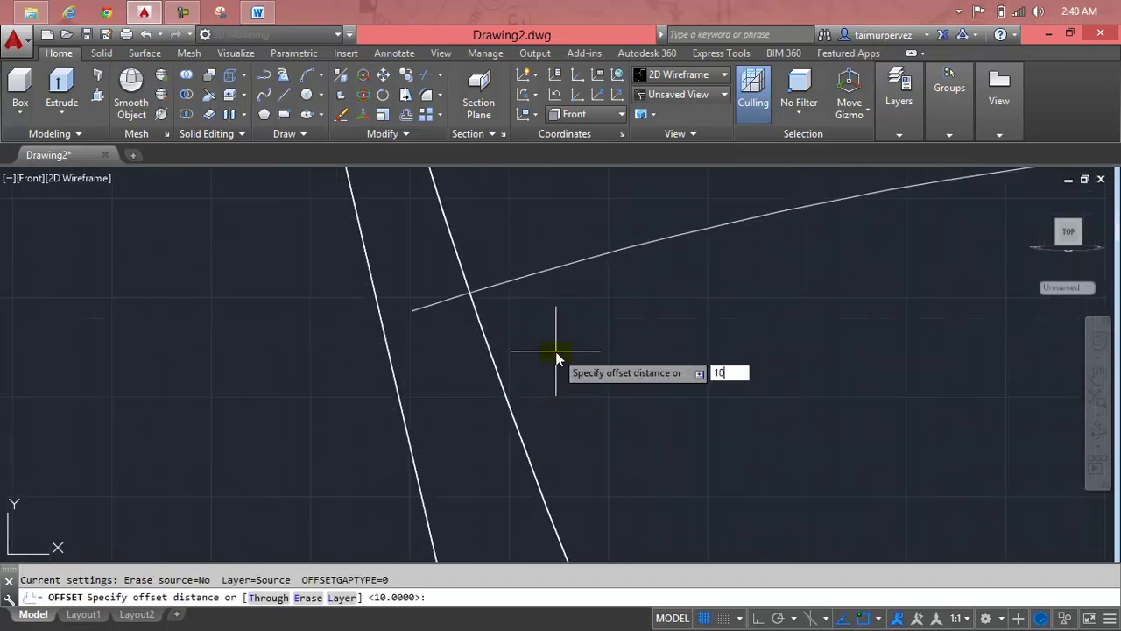
{"action": "key", "text": "Return"}
{"action": "left_click", "coordinate": [588, 268]}
{"action": "left_click", "coordinate": [599, 320]}
{"action": "scroll", "coordinate": [882, 475], "scroll_direction": "down", "scroll_amount": 2}
{"action": "scroll", "coordinate": [886, 470], "scroll_direction": "down", "scroll_amount": 2}
{"action": "middle_click_drag", "start_coordinate": [886, 471], "coordinate": [536, 319]}
{"action": "scroll", "coordinate": [670, 318], "scroll_direction": "up", "scroll_amount": 2}
{"action": "scroll", "coordinate": [669, 317], "scroll_direction": "up", "scroll_amount": 2}
{"action": "left_click", "coordinate": [642, 352]}
{"action": "left_click", "coordinate": [625, 391]}
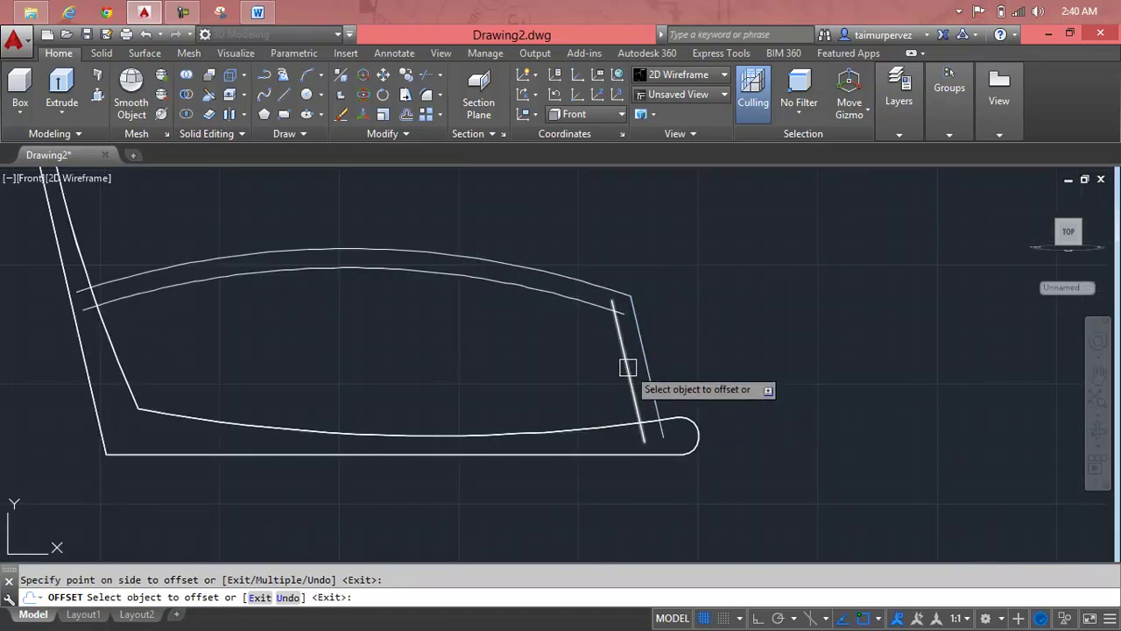
{"action": "key", "text": "Escape"}
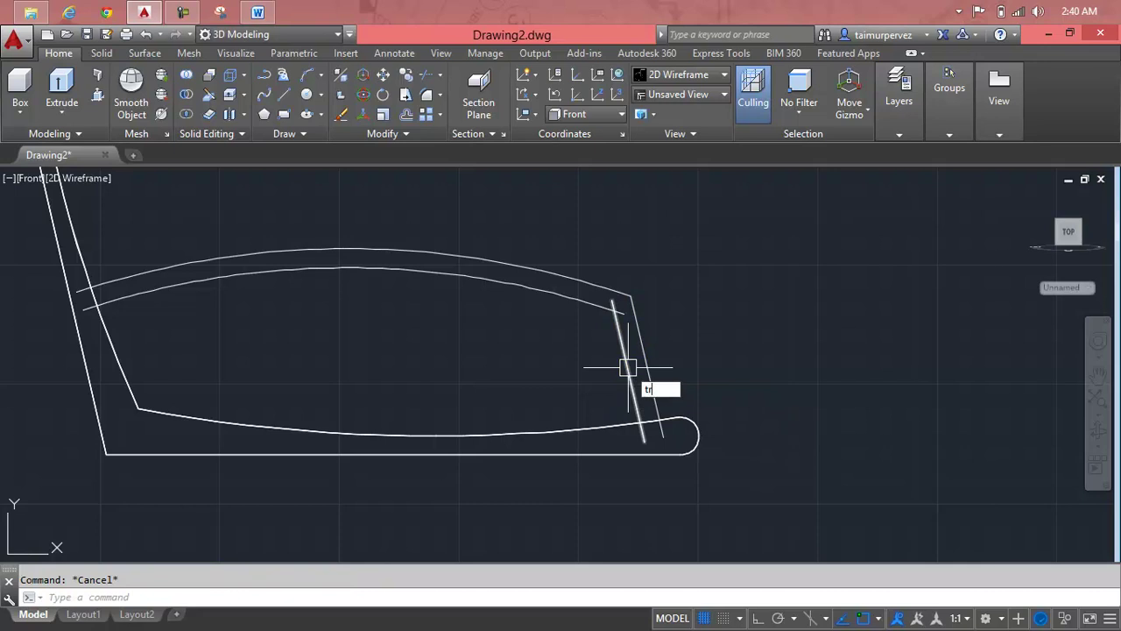
Trim the overlapping ends where the lines meet at the inner corner
{"action": "key", "text": "Return"}
{"action": "key", "text": "Return"}
{"action": "scroll", "coordinate": [616, 313], "scroll_direction": "up", "scroll_amount": 2}
{"action": "scroll", "coordinate": [613, 324], "scroll_direction": "up", "scroll_amount": 2}
{"action": "left_click", "coordinate": [595, 314]}
{"action": "scroll", "coordinate": [604, 325], "scroll_direction": "down", "scroll_amount": 4}
{"action": "scroll", "coordinate": [624, 263], "scroll_direction": "up", "scroll_amount": 3}
{"action": "scroll", "coordinate": [625, 264], "scroll_direction": "up", "scroll_amount": 2}
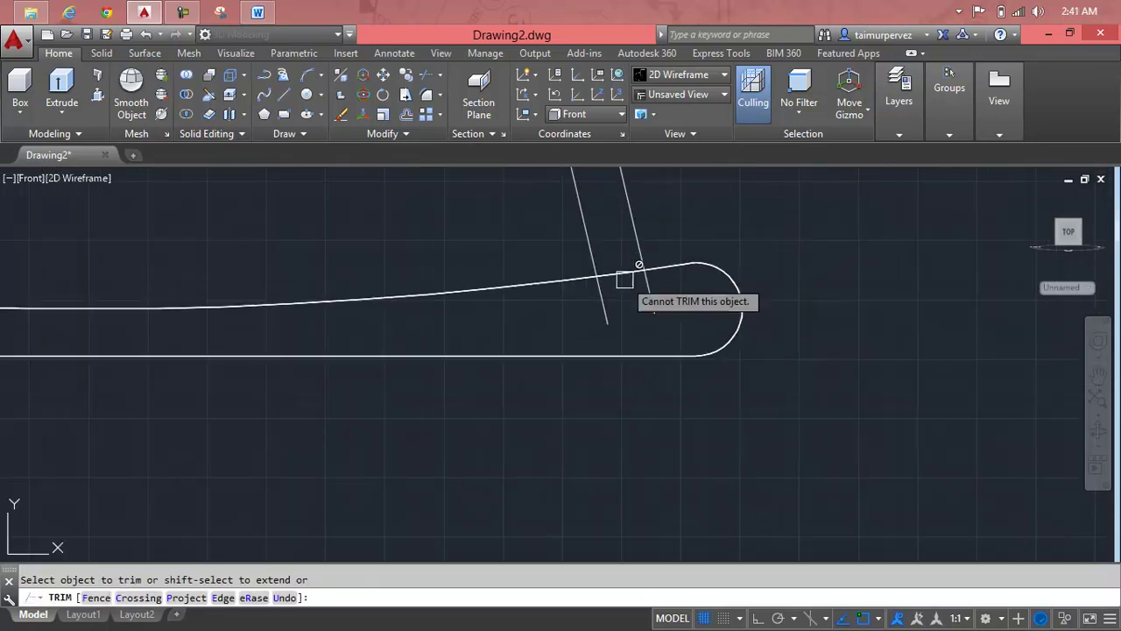
{"action": "scroll", "coordinate": [625, 267], "scroll_direction": "up", "scroll_amount": 3}
{"action": "key", "text": "Escape"}
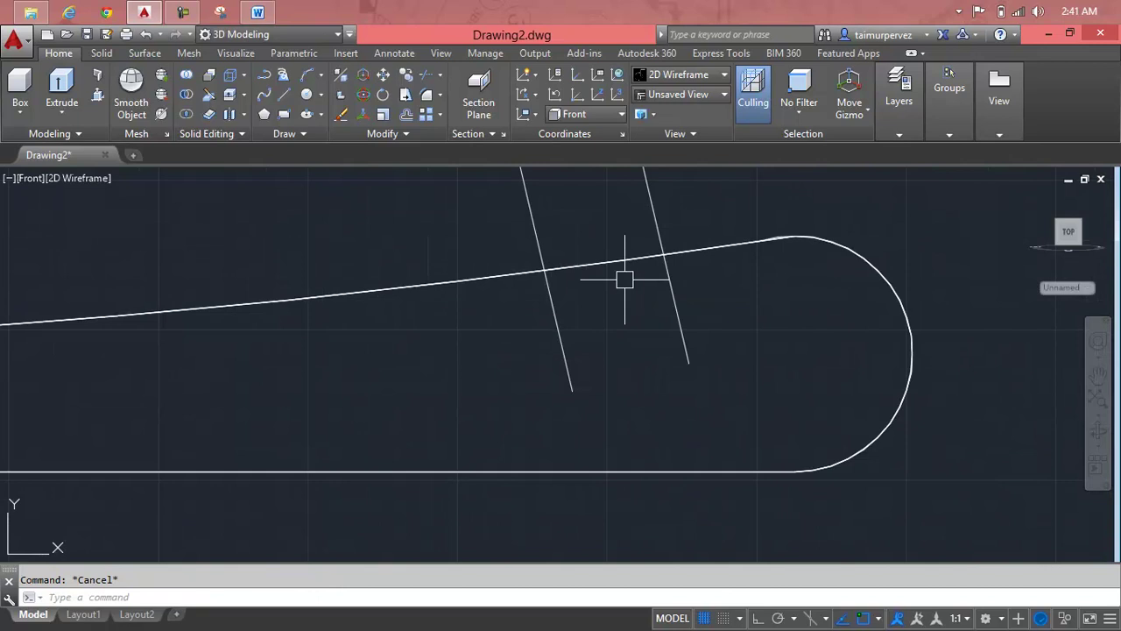
Draw a 2P circle between the slanted lines' ends and trim its top half to round the end
{"action": "type", "text": "c"}
{"action": "key", "text": "Return"}
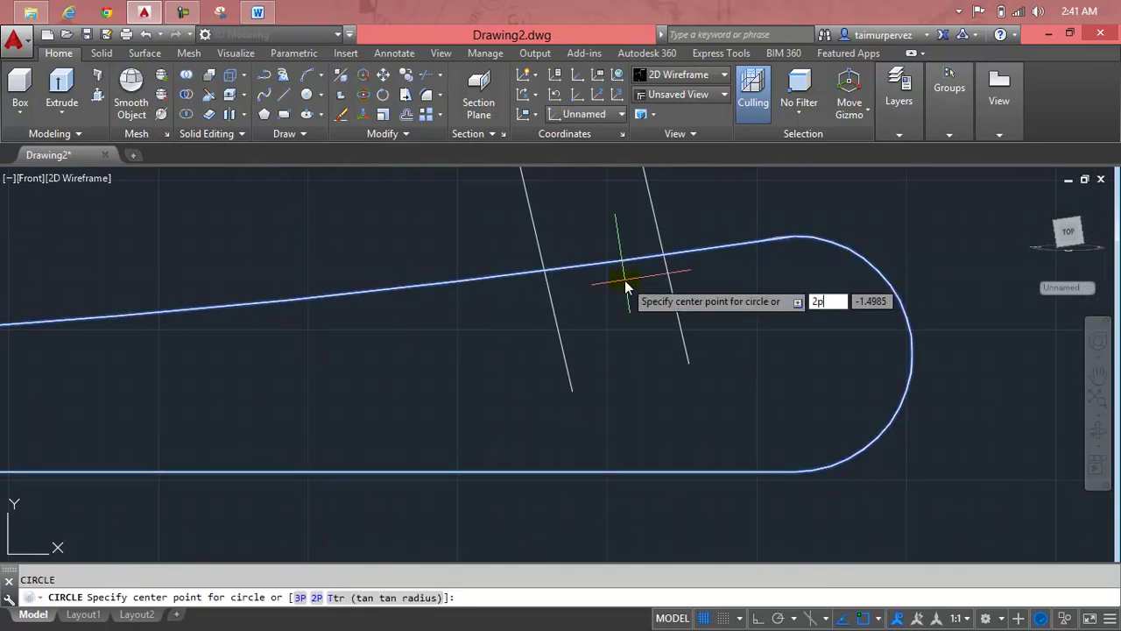
{"action": "type", "text": "2p"}
{"action": "key", "text": "Return"}
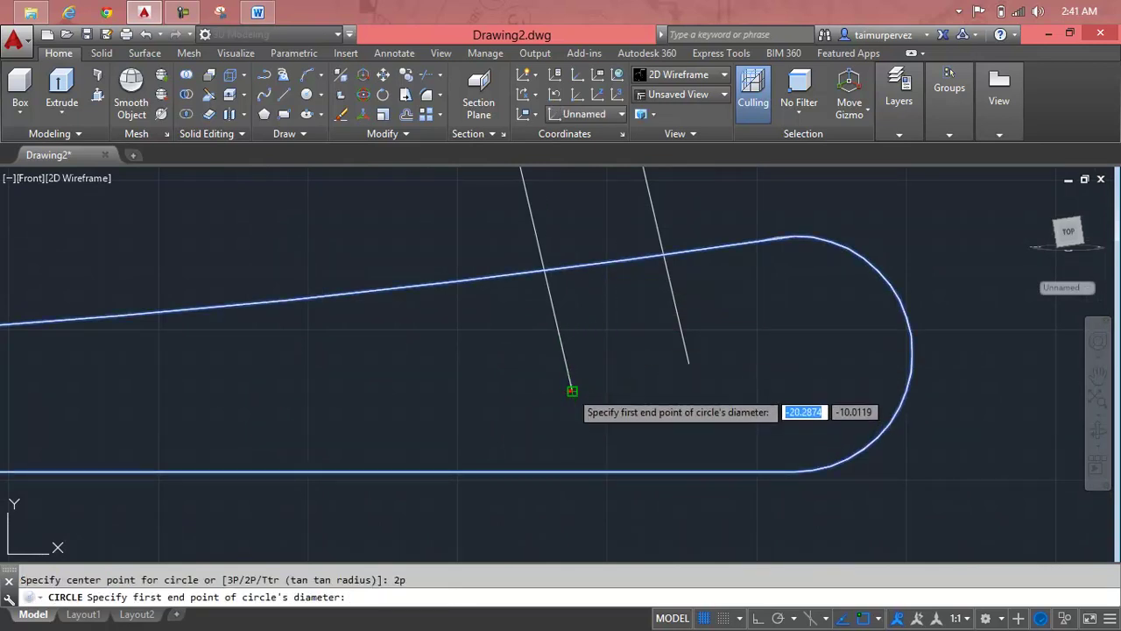
{"action": "left_click", "coordinate": [571, 391]}
{"action": "left_click", "coordinate": [689, 375]}
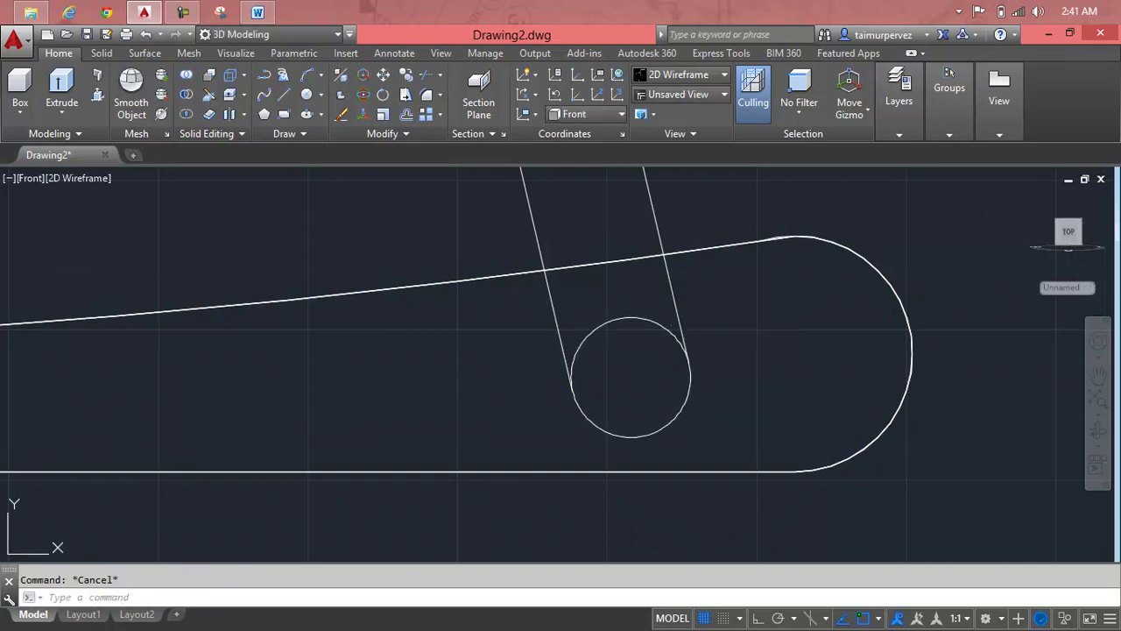
{"action": "key", "text": "Return"}
{"action": "left_click", "coordinate": [648, 329]}
{"action": "left_click", "coordinate": [644, 322]}
{"action": "scroll", "coordinate": [644, 322], "scroll_direction": "down", "scroll_amount": 5}
{"action": "scroll", "coordinate": [740, 358], "scroll_direction": "up", "scroll_amount": 2}
{"action": "scroll", "coordinate": [528, 325], "scroll_direction": "up", "scroll_amount": 2}
{"action": "scroll", "coordinate": [522, 291], "scroll_direction": "up", "scroll_amount": 2}
{"action": "scroll", "coordinate": [522, 291], "scroll_direction": "up", "scroll_amount": 5}
{"action": "key", "text": "Escape"}
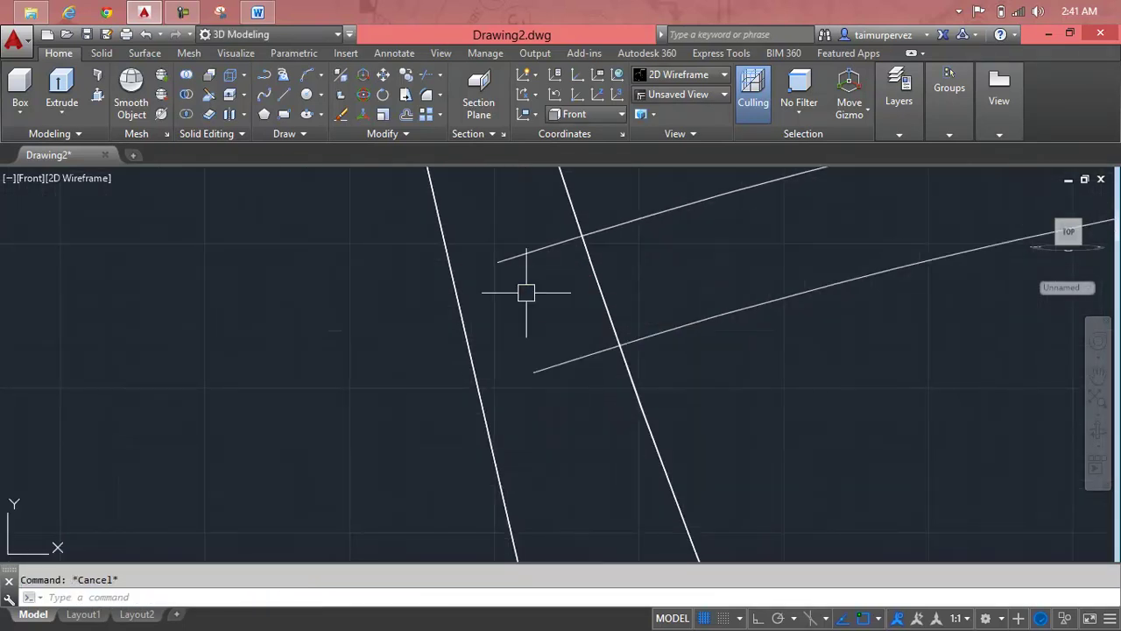
Draw a short line across the strip's left end, connecting the two curves
{"action": "key", "text": "Return"}
{"action": "left_click", "coordinate": [499, 261]}
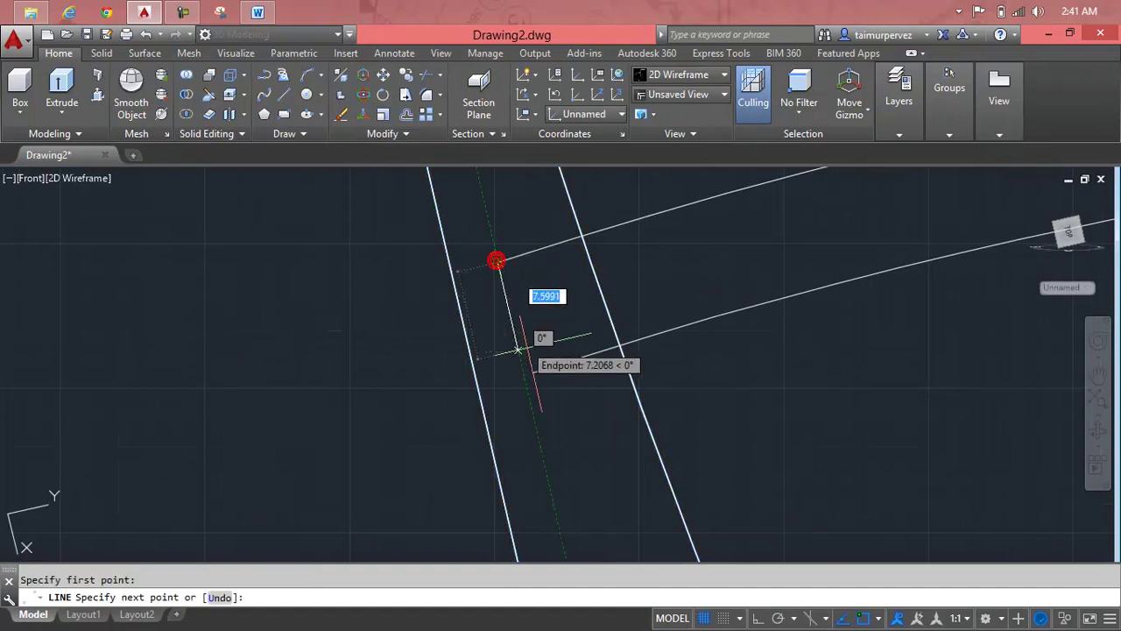
{"action": "left_click", "coordinate": [533, 373]}
{"action": "key", "text": "Return"}
{"action": "scroll", "coordinate": [786, 343], "scroll_direction": "down", "scroll_amount": 4}
{"action": "middle_click_drag", "start_coordinate": [803, 362], "coordinate": [474, 332]}
{"action": "scroll", "coordinate": [518, 327], "scroll_direction": "down", "scroll_amount": 2}
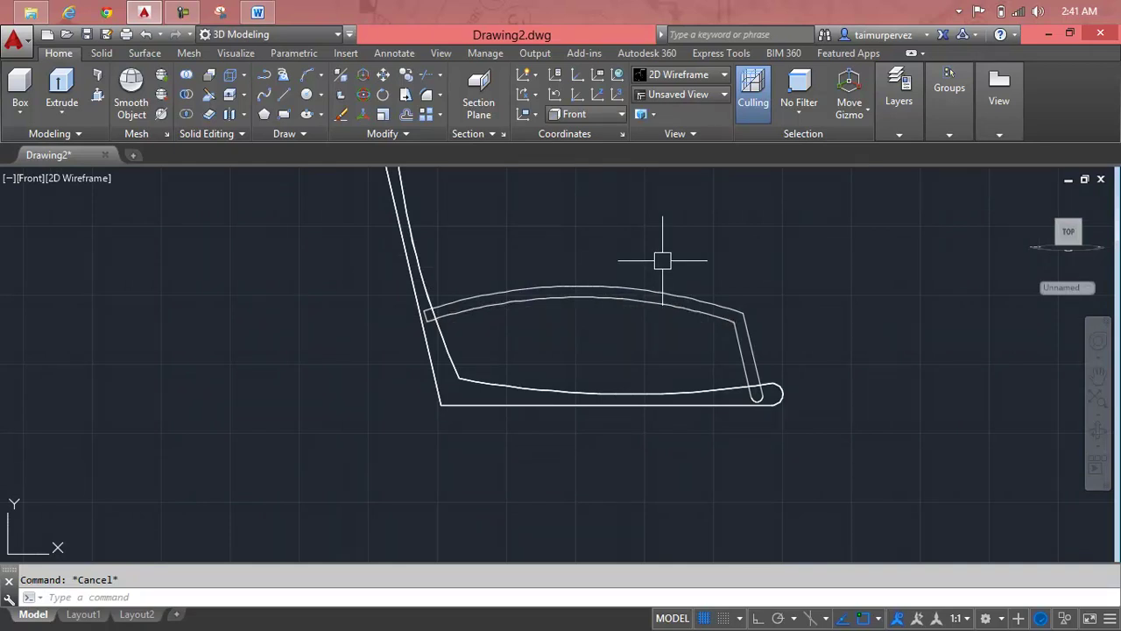
{"action": "type", "text": "j"}
Join the armrest strip's arcs, lines and rounded end, six objects, into one polyline
{"action": "key", "text": "Return"}
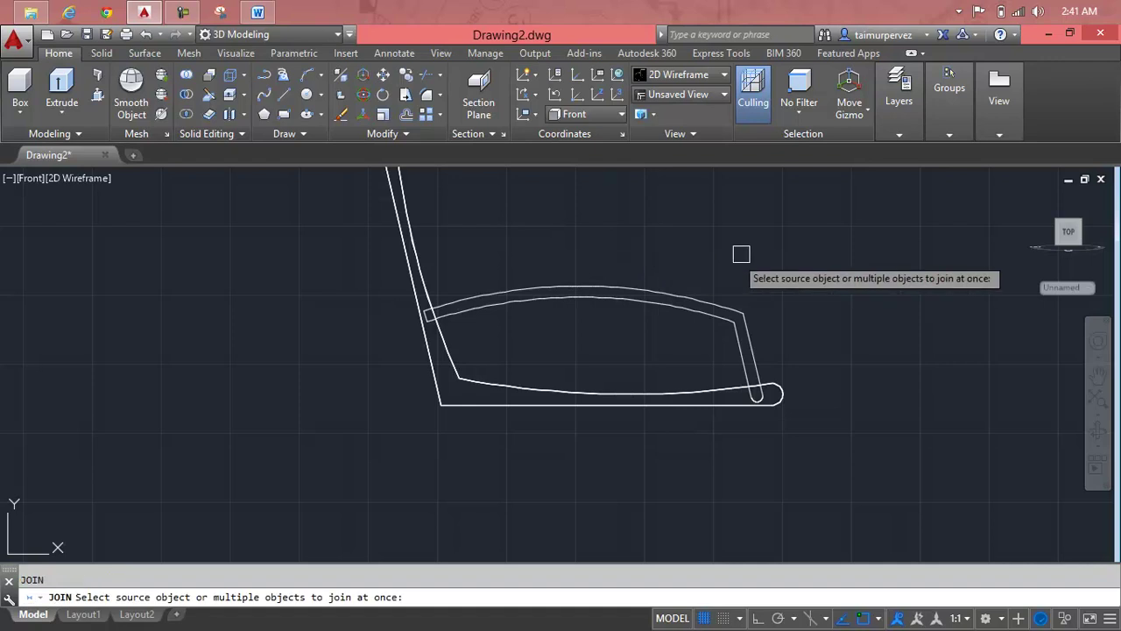
{"action": "left_click", "coordinate": [744, 256]}
{"action": "left_click", "coordinate": [629, 325]}
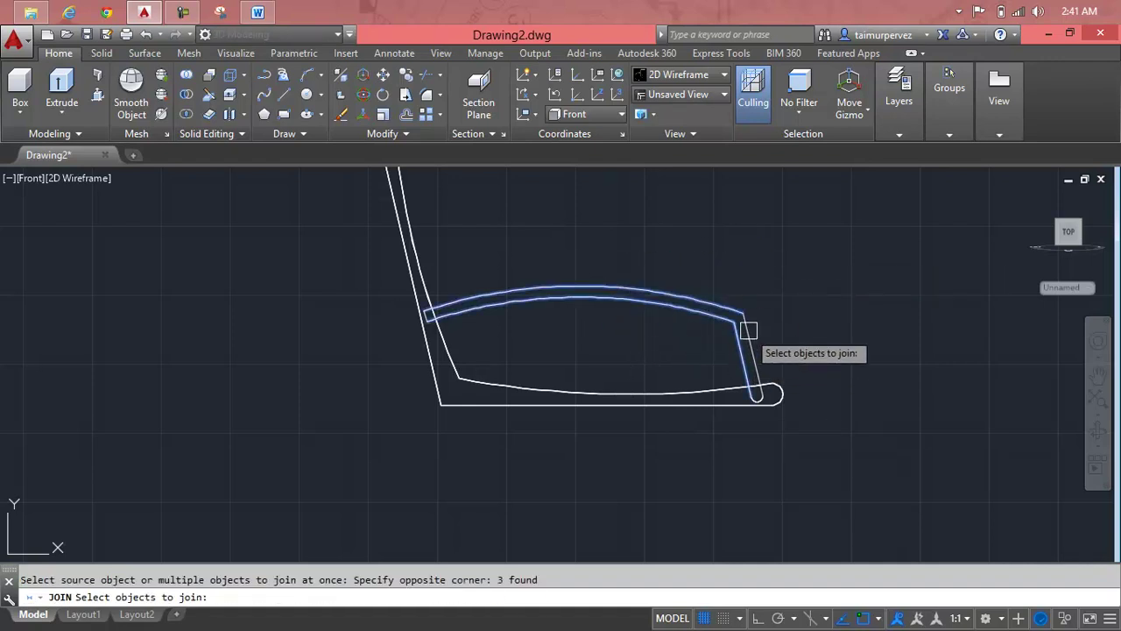
{"action": "left_click", "coordinate": [775, 313]}
{"action": "left_click", "coordinate": [732, 344]}
{"action": "scroll", "coordinate": [759, 395], "scroll_direction": "up", "scroll_amount": 3}
{"action": "left_click", "coordinate": [737, 390]}
{"action": "scroll", "coordinate": [737, 390], "scroll_direction": "down", "scroll_amount": 5}
{"action": "middle_click_drag", "start_coordinate": [701, 385], "coordinate": [861, 408]}
{"action": "scroll", "coordinate": [403, 294], "scroll_direction": "up", "scroll_amount": 3}
{"action": "scroll", "coordinate": [385, 286], "scroll_direction": "up", "scroll_amount": 3}
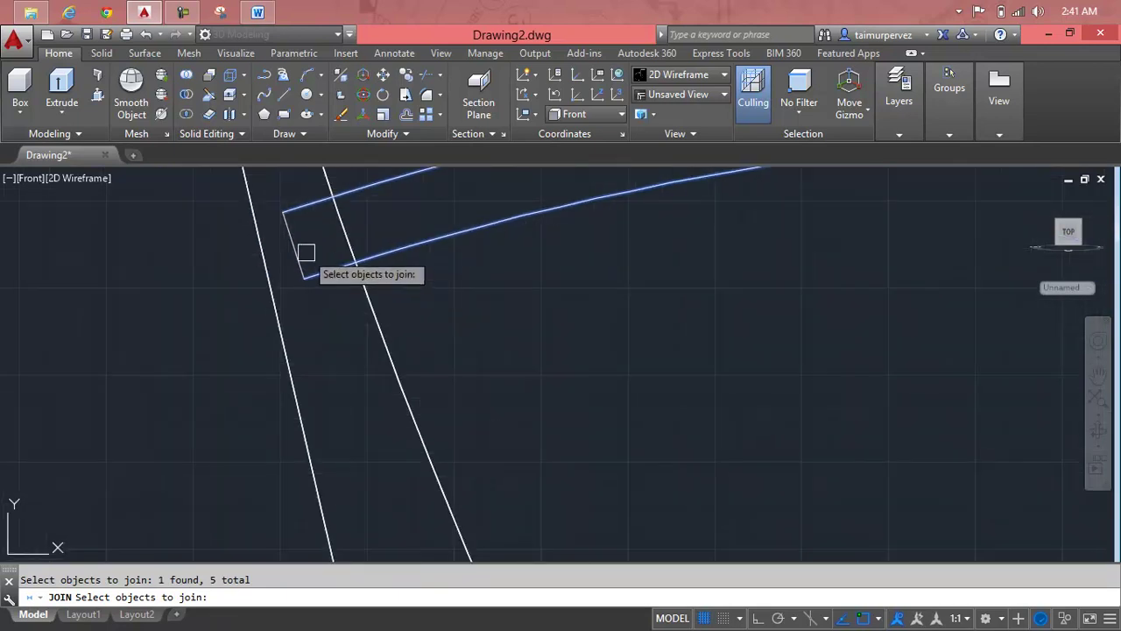
{"action": "left_click", "coordinate": [301, 252]}
{"action": "key", "text": "Return"}
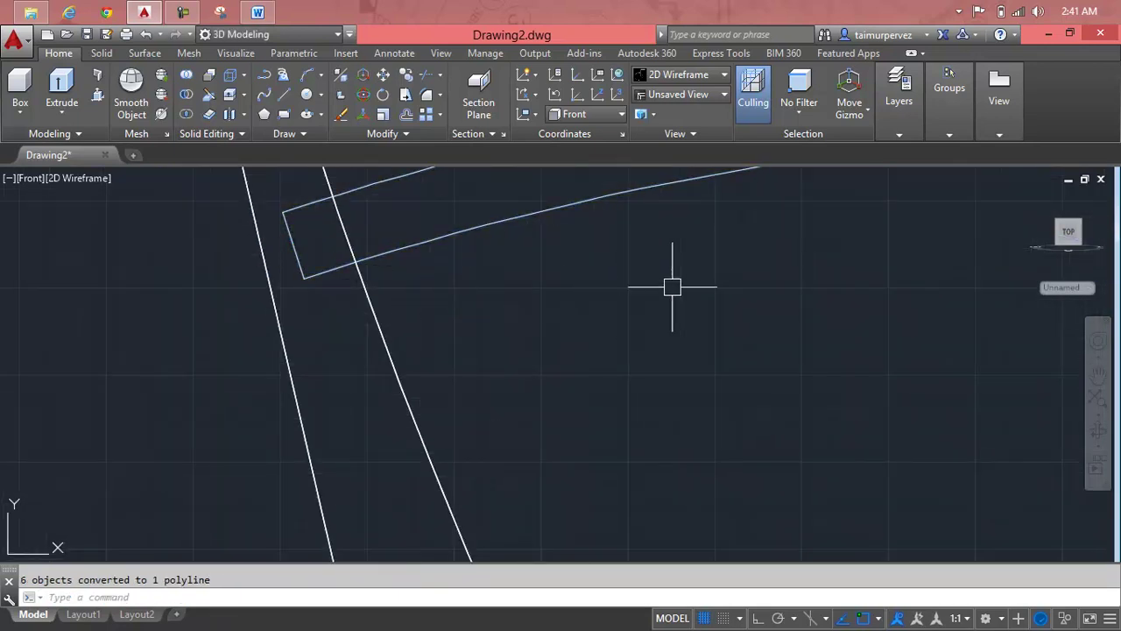
Switch to an isometric view of the chair and try a first press-pull on the armrest, then cancel it
{"action": "left_click", "coordinate": [1034, 203]}
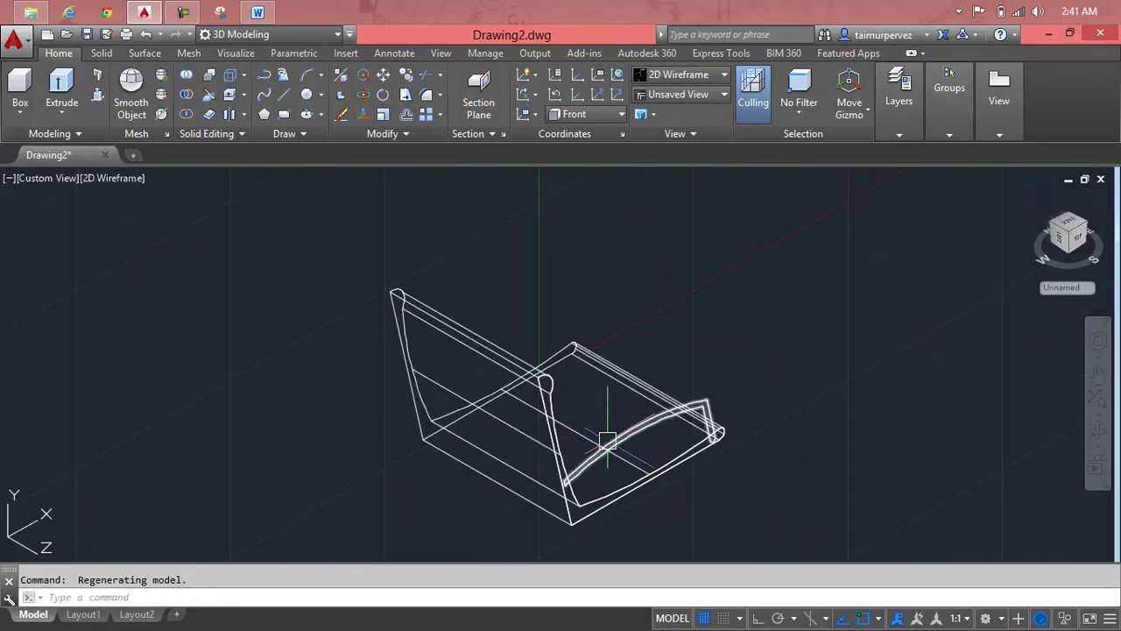
{"action": "middle_click_drag", "start_coordinate": [608, 441], "coordinate": [579, 353]}
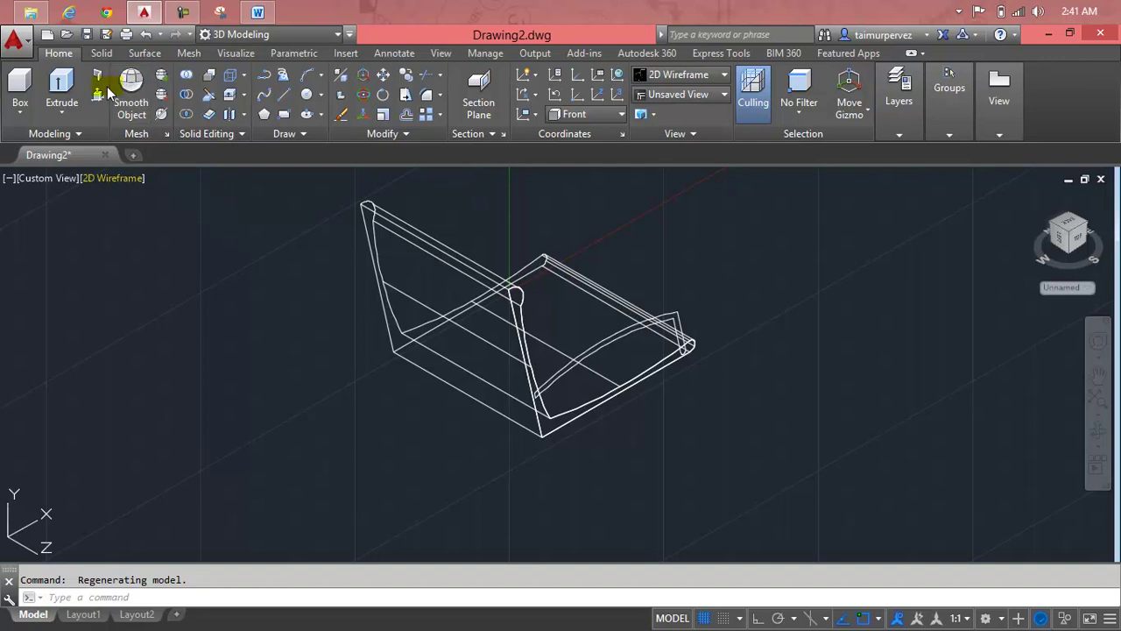
{"action": "key", "text": "ctrl+shift+e"}
{"action": "left_click", "coordinate": [578, 358]}
{"action": "type", "text": "3"}
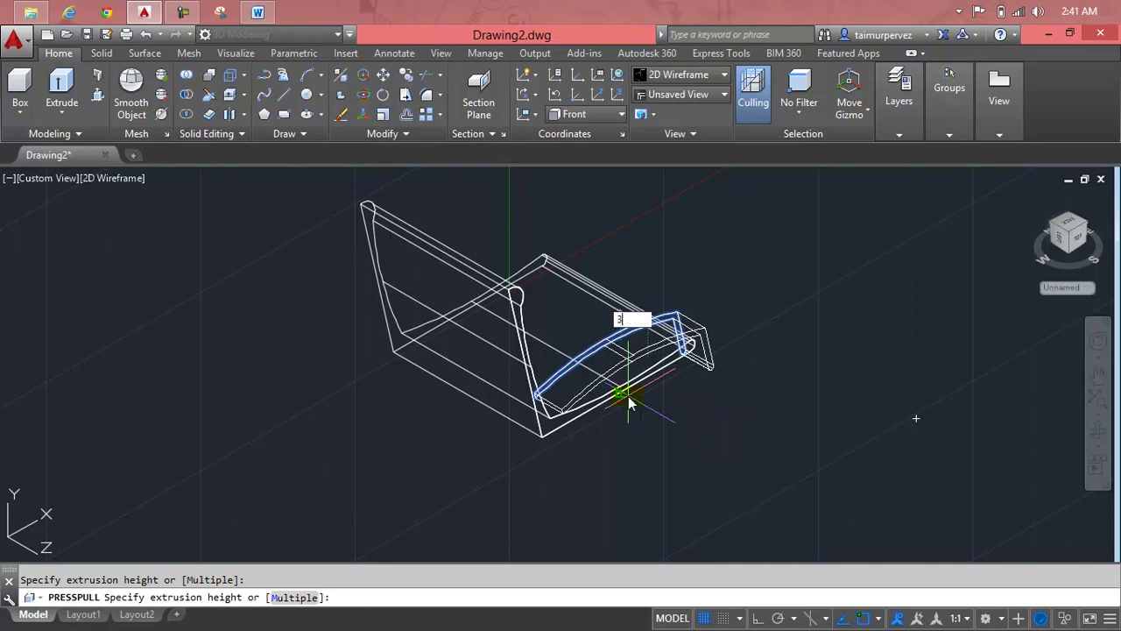
{"action": "key", "text": "Return"}
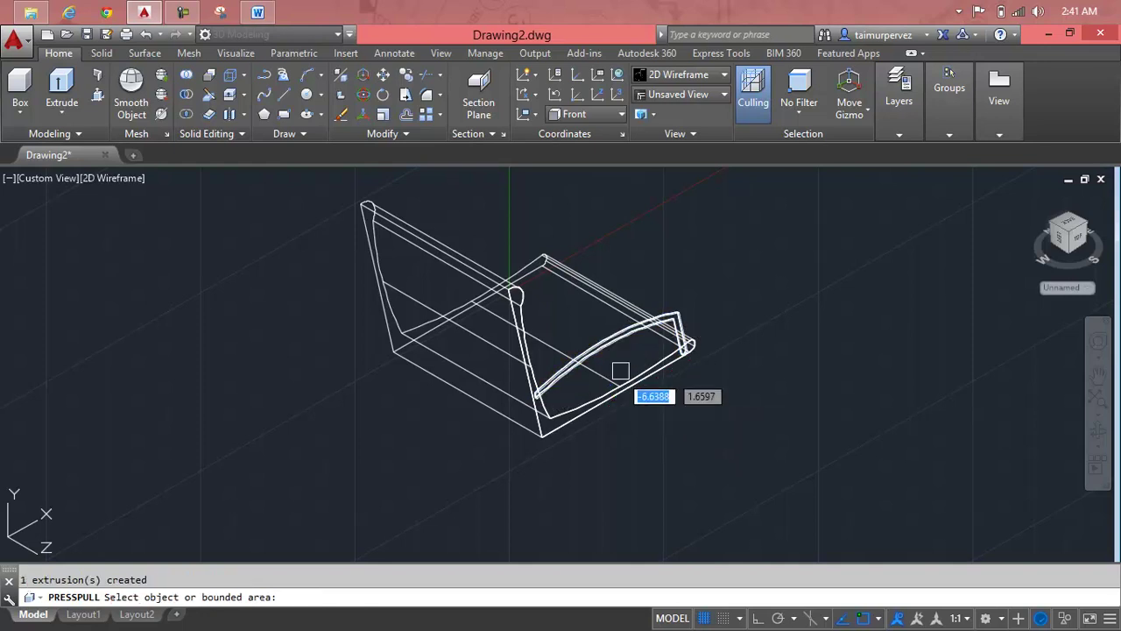
{"action": "scroll", "coordinate": [620, 371], "scroll_direction": "up", "scroll_amount": 5}
{"action": "scroll", "coordinate": [612, 342], "scroll_direction": "down", "scroll_amount": 2}
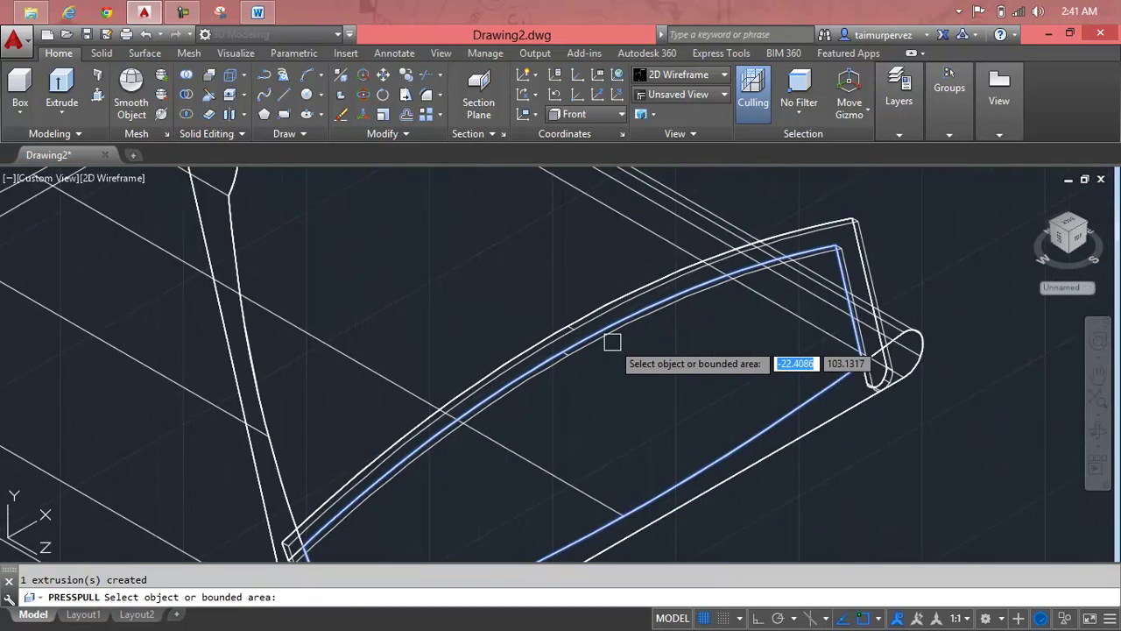
{"action": "scroll", "coordinate": [611, 345], "scroll_direction": "down", "scroll_amount": 2}
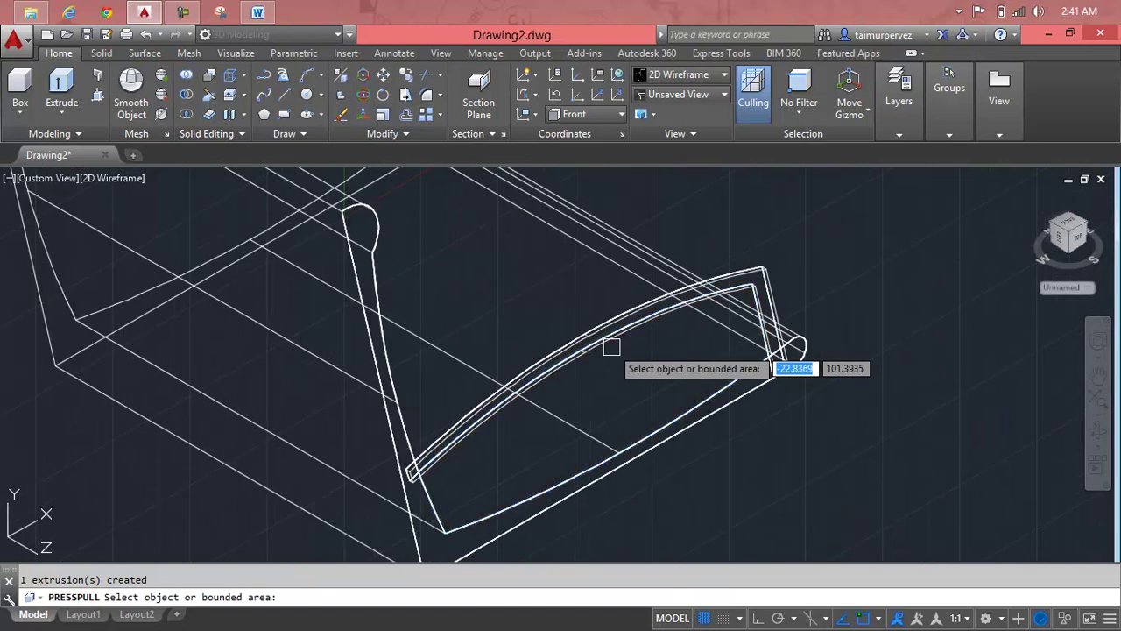
{"action": "key", "text": "Escape"}
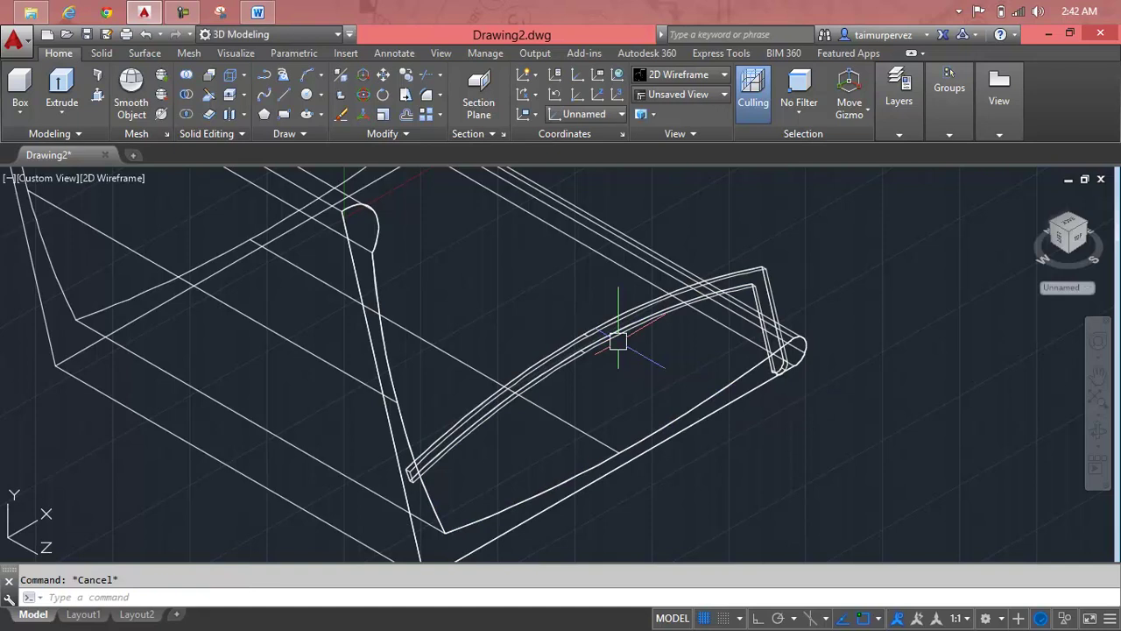
{"action": "scroll", "coordinate": [617, 342], "scroll_direction": "down", "scroll_amount": 3}
{"action": "middle_click_drag", "start_coordinate": [568, 254], "coordinate": [598, 342]}
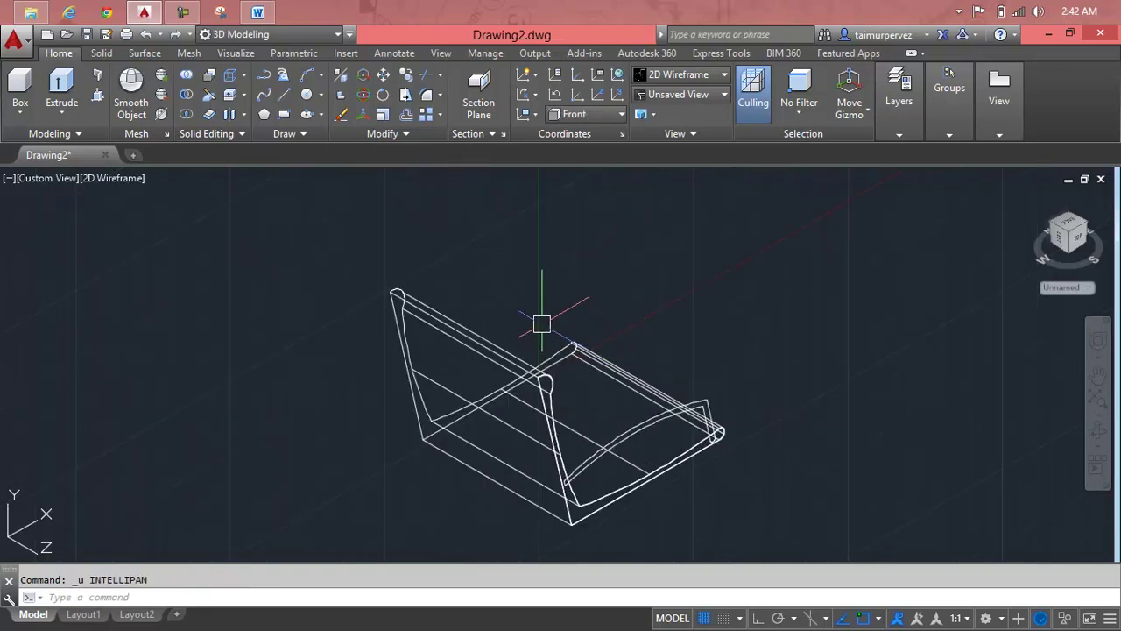
Press-pull the curved armrest region to a thickness of 10 units
{"action": "left_click", "coordinate": [159, 114]}
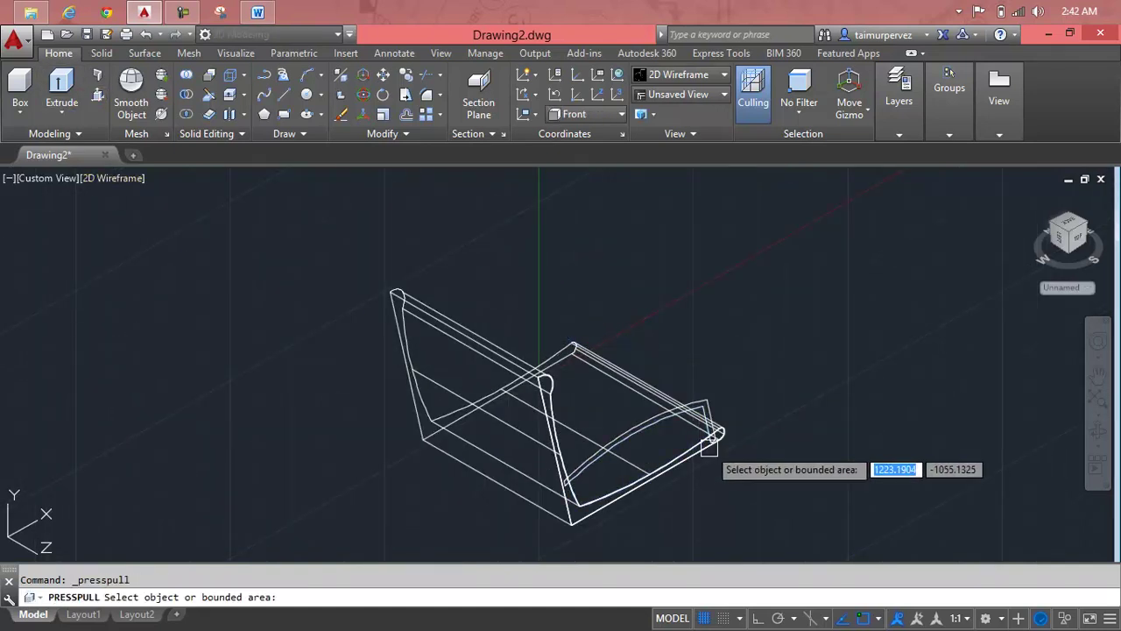
{"action": "scroll", "coordinate": [673, 410], "scroll_direction": "up", "scroll_amount": 5}
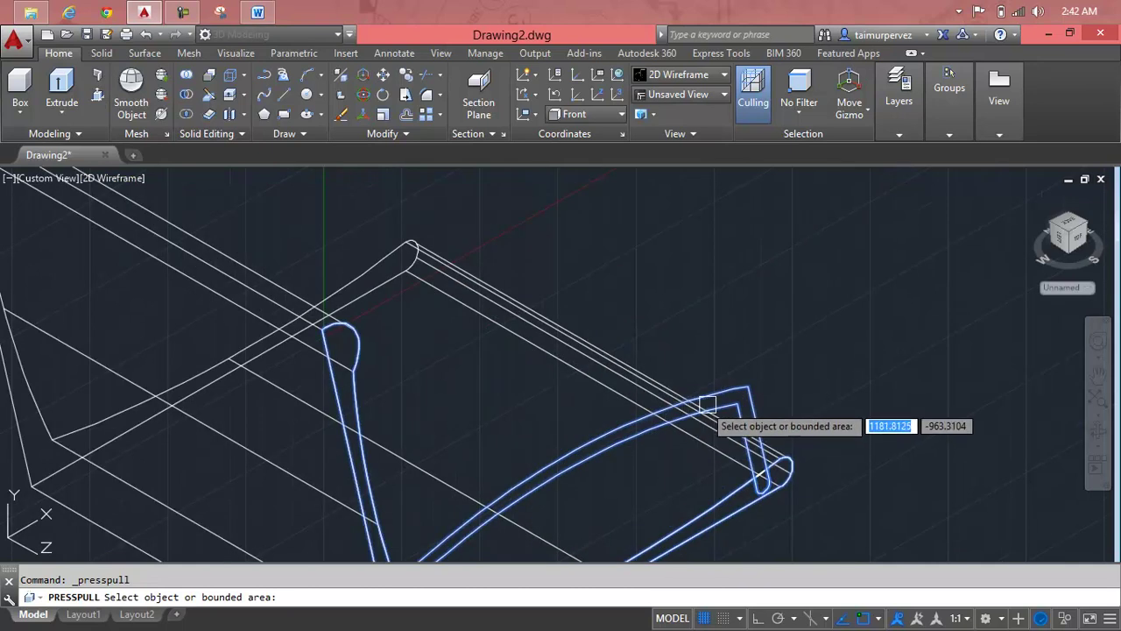
{"action": "left_click", "coordinate": [744, 392]}
{"action": "type", "text": "10"}
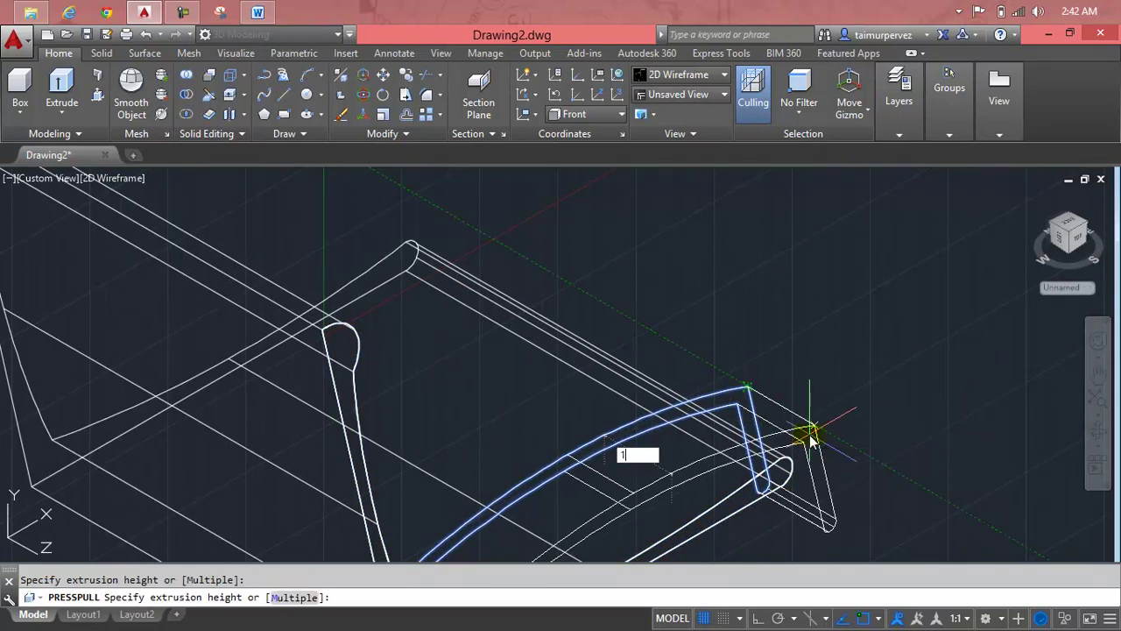
{"action": "key", "text": "Return"}
{"action": "key", "text": "Escape"}
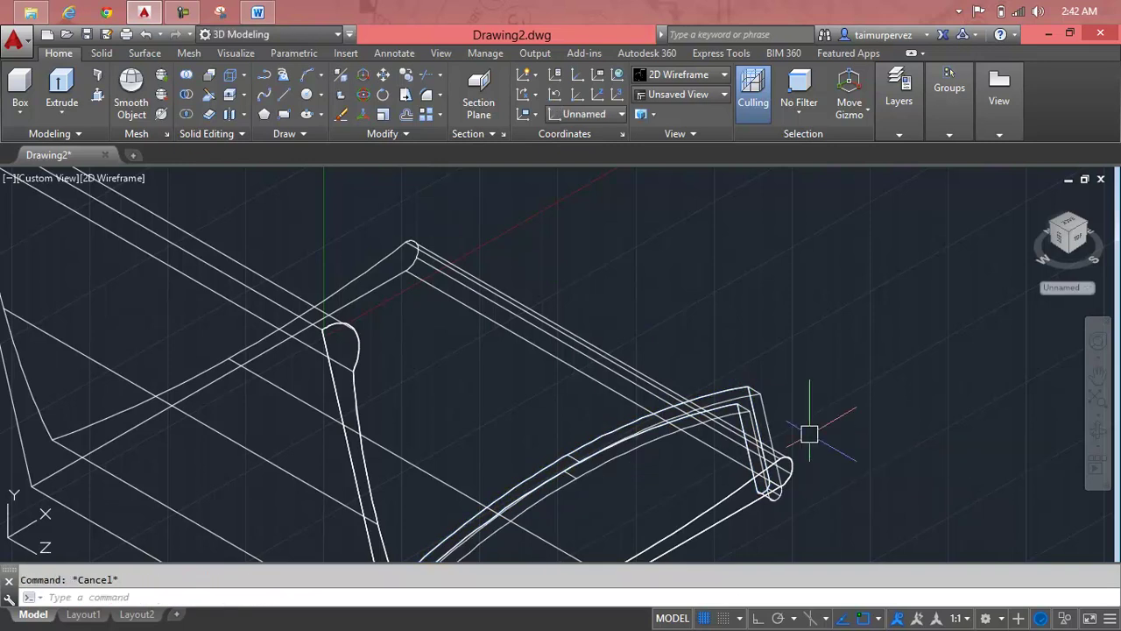
{"action": "scroll", "coordinate": [810, 434], "scroll_direction": "down", "scroll_amount": 2}
{"action": "scroll", "coordinate": [810, 434], "scroll_direction": "down", "scroll_amount": 2}
{"action": "mouse_move", "coordinate": [863, 445]}
{"action": "middle_mouse_down", "text": "shift"}
{"action": "mouse_move", "coordinate": [771, 530]}
{"action": "mouse_move", "coordinate": [640, 485]}
{"action": "middle_mouse_up", "text": "shift"}
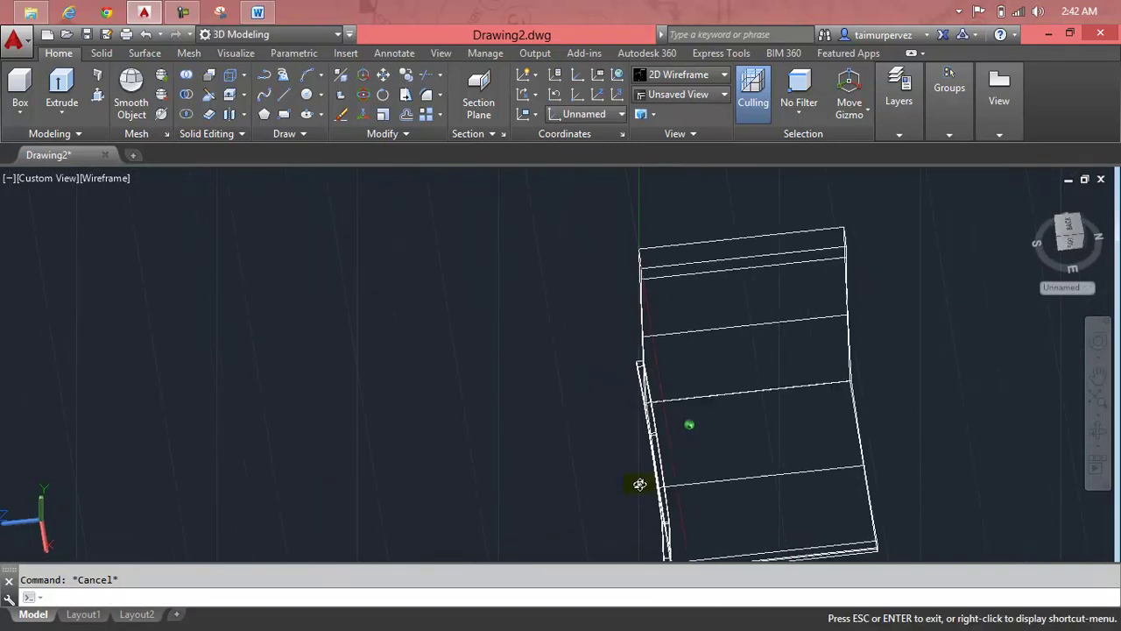
Set the visual style to Realistic and orbit the chair round to a side view
{"action": "left_click", "coordinate": [725, 74]}
{"action": "left_click", "coordinate": [863, 109]}
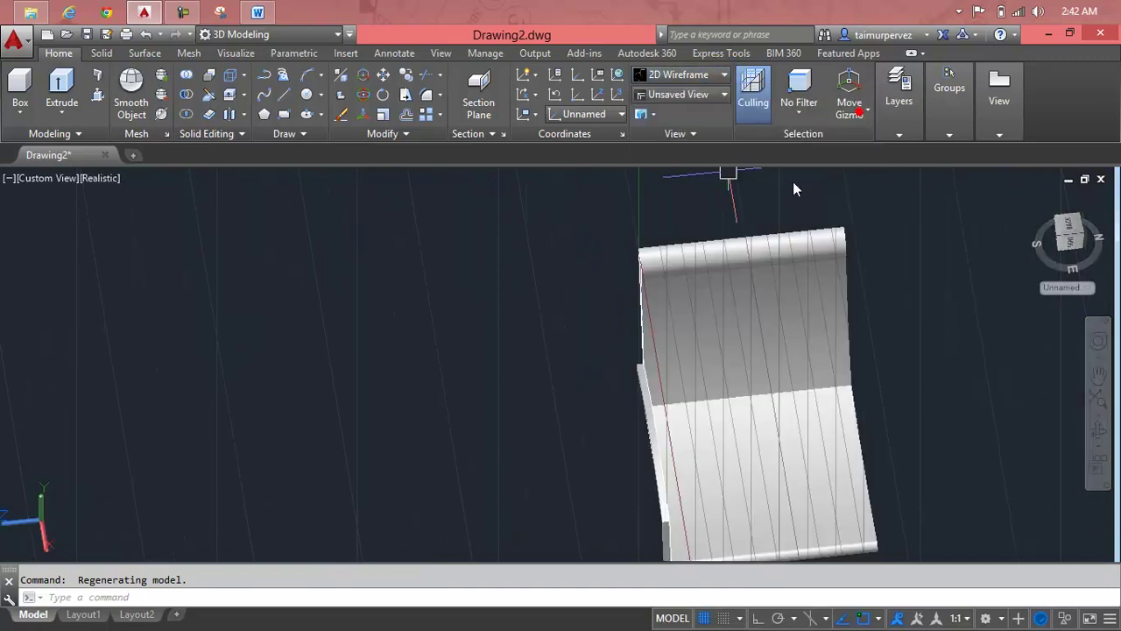
{"action": "mouse_move", "coordinate": [631, 426]}
{"action": "middle_mouse_down", "text": "shift"}
{"action": "mouse_move", "coordinate": [739, 388]}
{"action": "mouse_move", "coordinate": [778, 287]}
{"action": "mouse_move", "coordinate": [771, 303]}
{"action": "mouse_move", "coordinate": [727, 320]}
{"action": "mouse_move", "coordinate": [601, 338]}
{"action": "mouse_move", "coordinate": [554, 316]}
{"action": "mouse_move", "coordinate": [601, 338]}
{"action": "mouse_move", "coordinate": [476, 359]}
{"action": "middle_mouse_up", "text": "shift"}
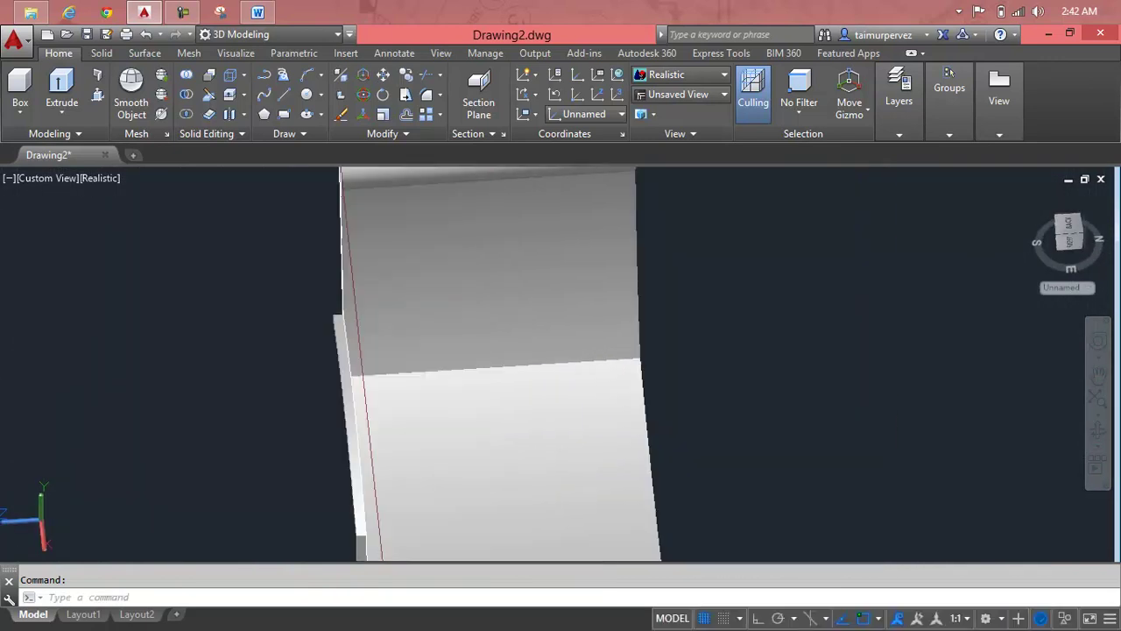
{"action": "scroll", "coordinate": [476, 354], "scroll_direction": "down", "scroll_amount": 2}
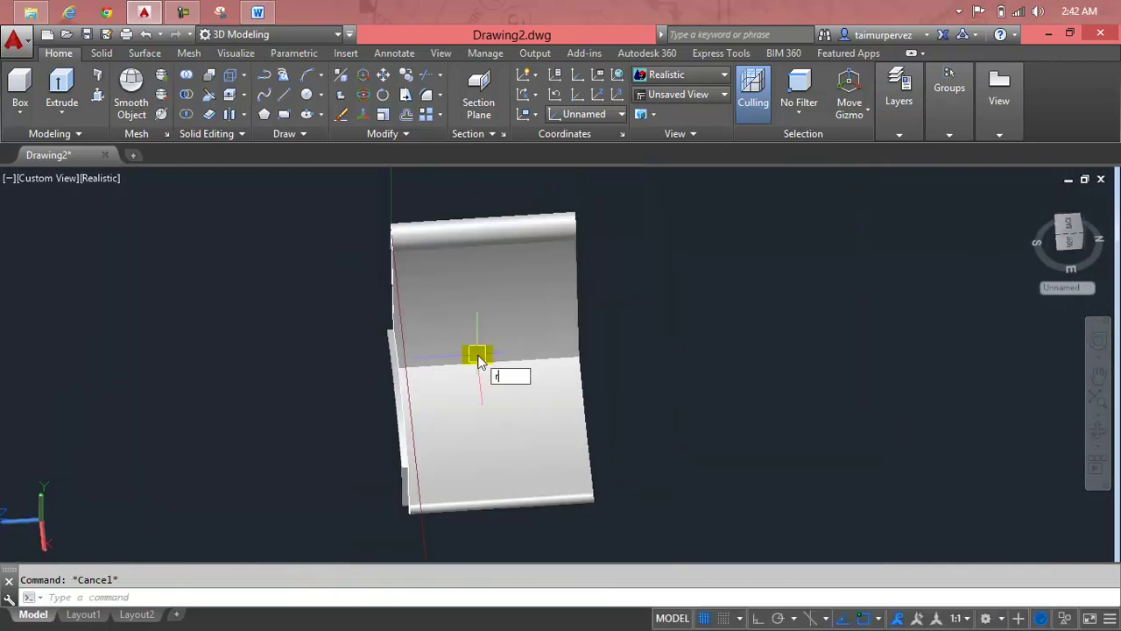
{"action": "type", "text": "o"}
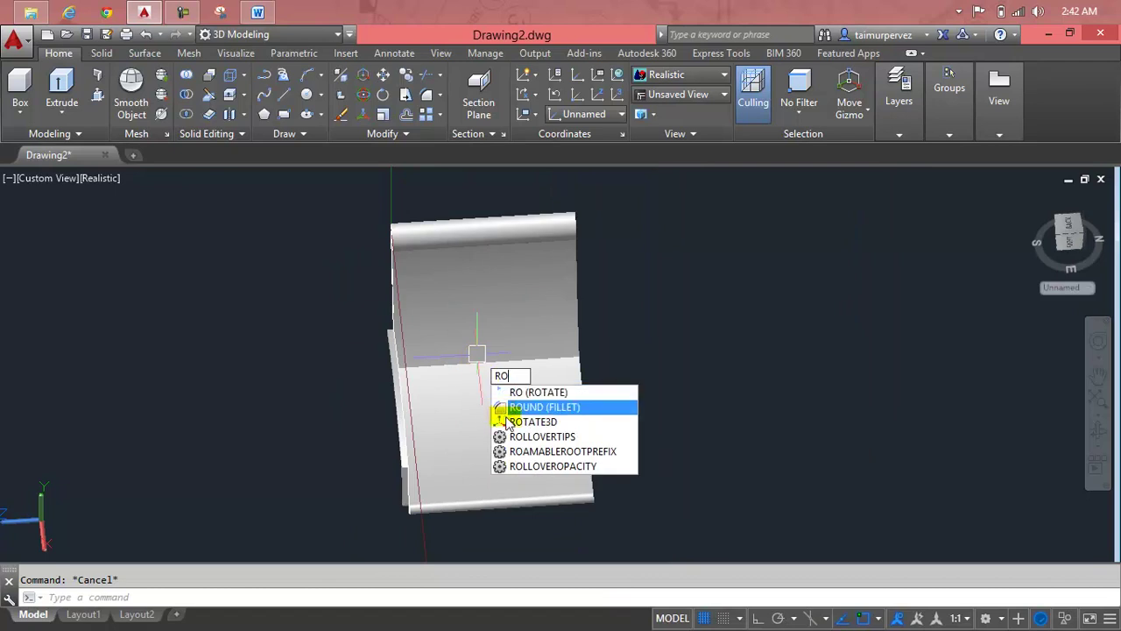
Mirror the armrest with MIRROR3D across the seat's mid-plane, keeping the original armrest
{"action": "left_click", "coordinate": [511, 421]}
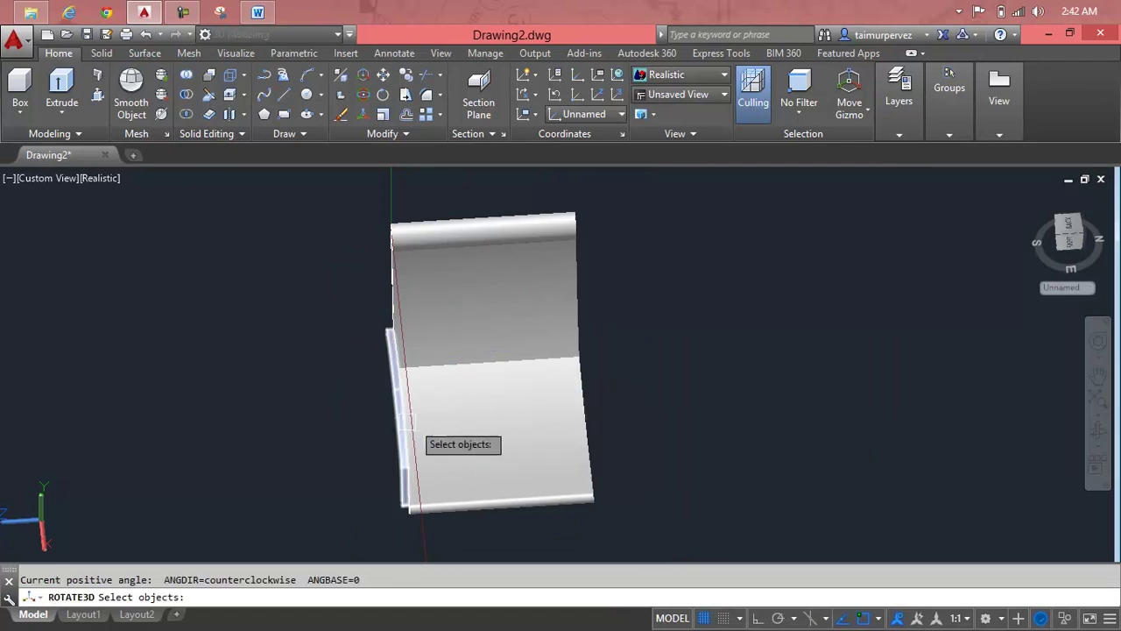
{"action": "key", "text": "Escape"}
{"action": "type", "text": "i"}
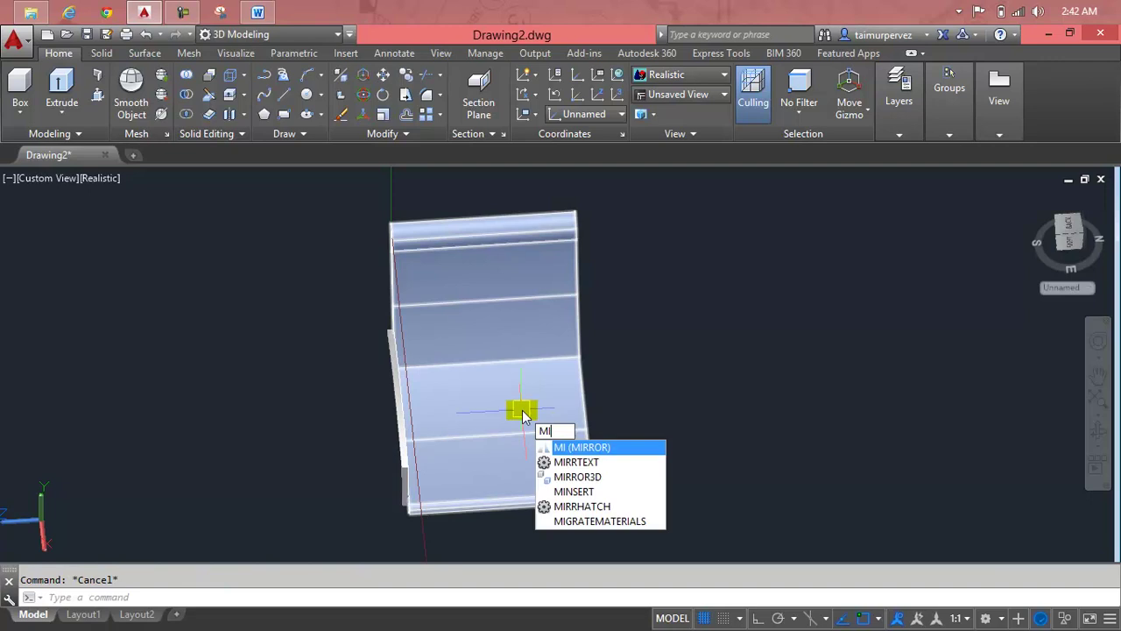
{"action": "left_click", "coordinate": [576, 481]}
{"action": "left_click", "coordinate": [392, 402]}
{"action": "key", "text": "Return"}
{"action": "scroll", "coordinate": [491, 350], "scroll_direction": "up", "scroll_amount": 2}
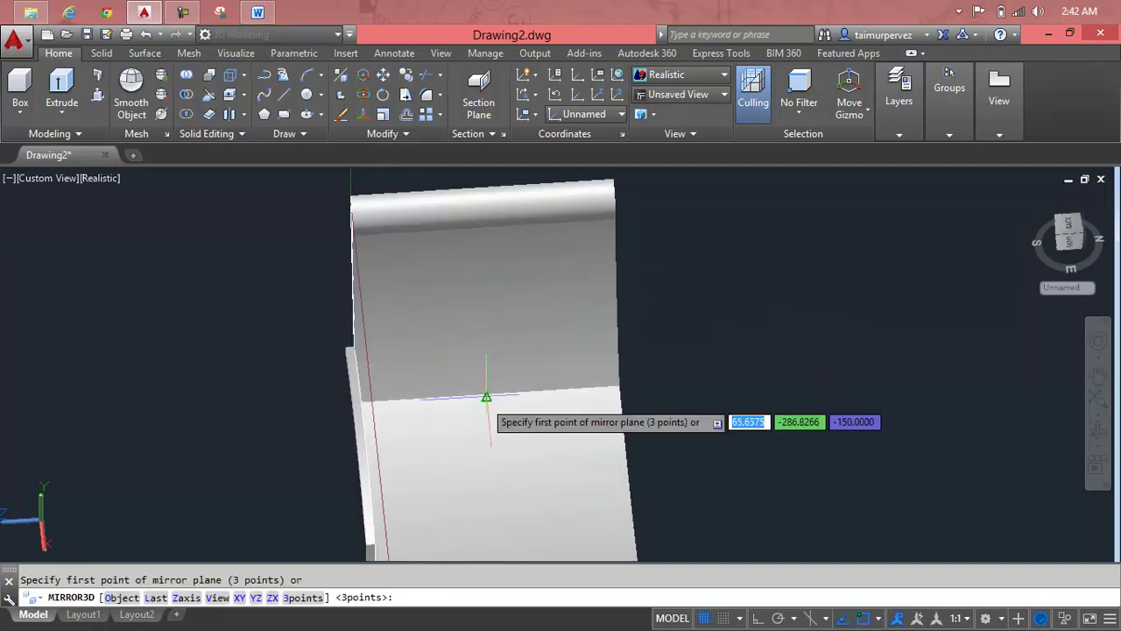
{"action": "middle_click_drag", "start_coordinate": [488, 395], "coordinate": [477, 235]}
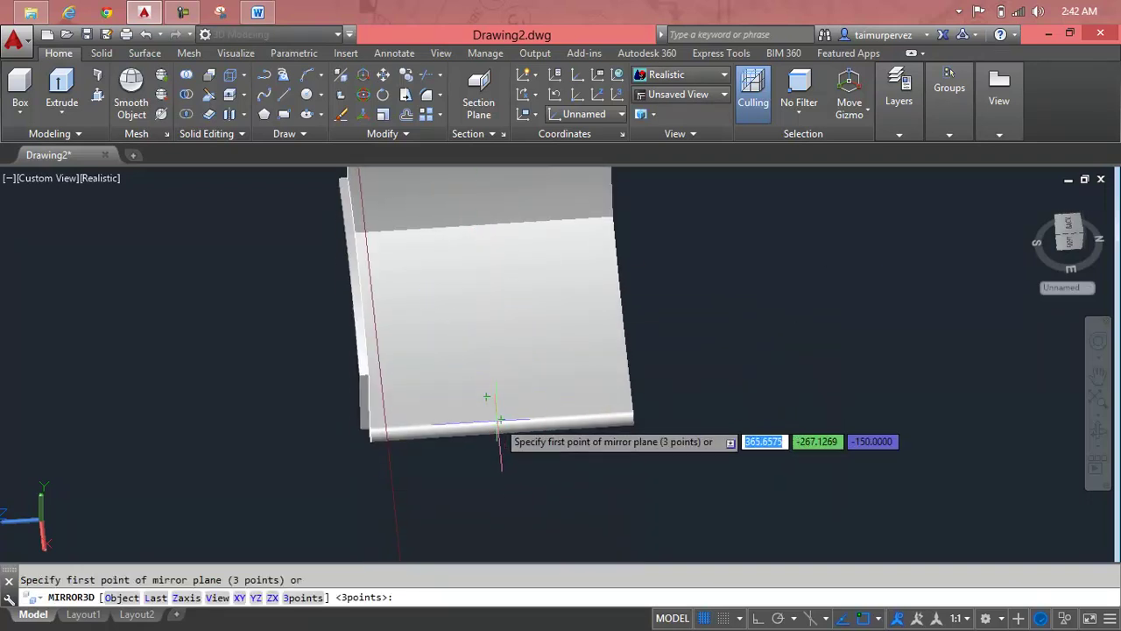
{"action": "left_click", "coordinate": [500, 422]}
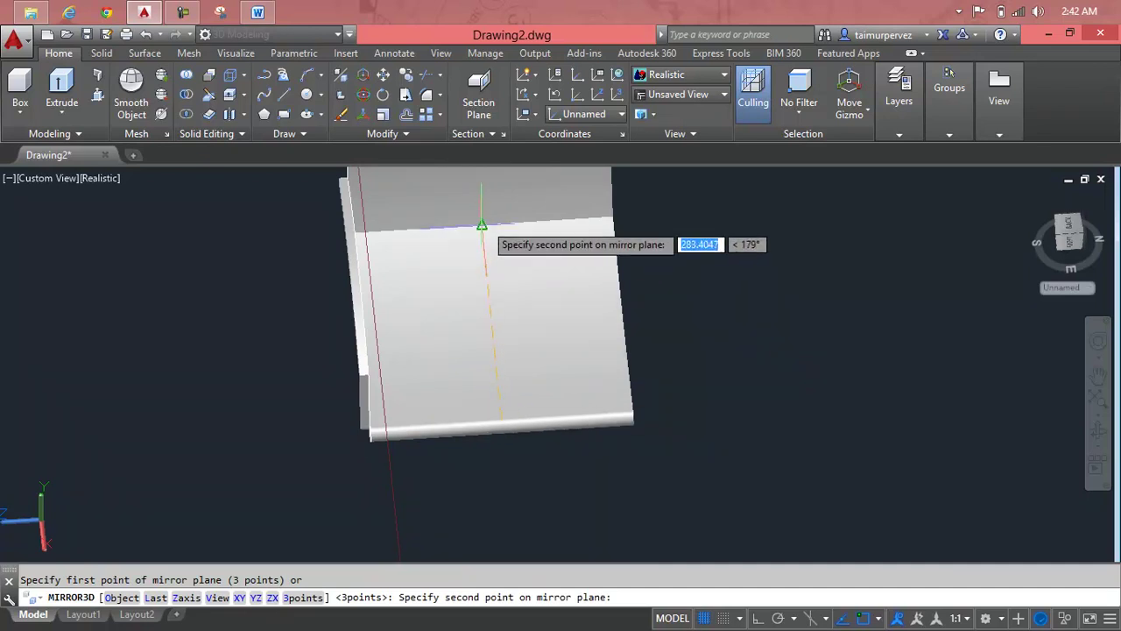
{"action": "left_click", "coordinate": [483, 224]}
{"action": "middle_click_drag", "start_coordinate": [483, 224], "coordinate": [458, 351], "text": "shift"}
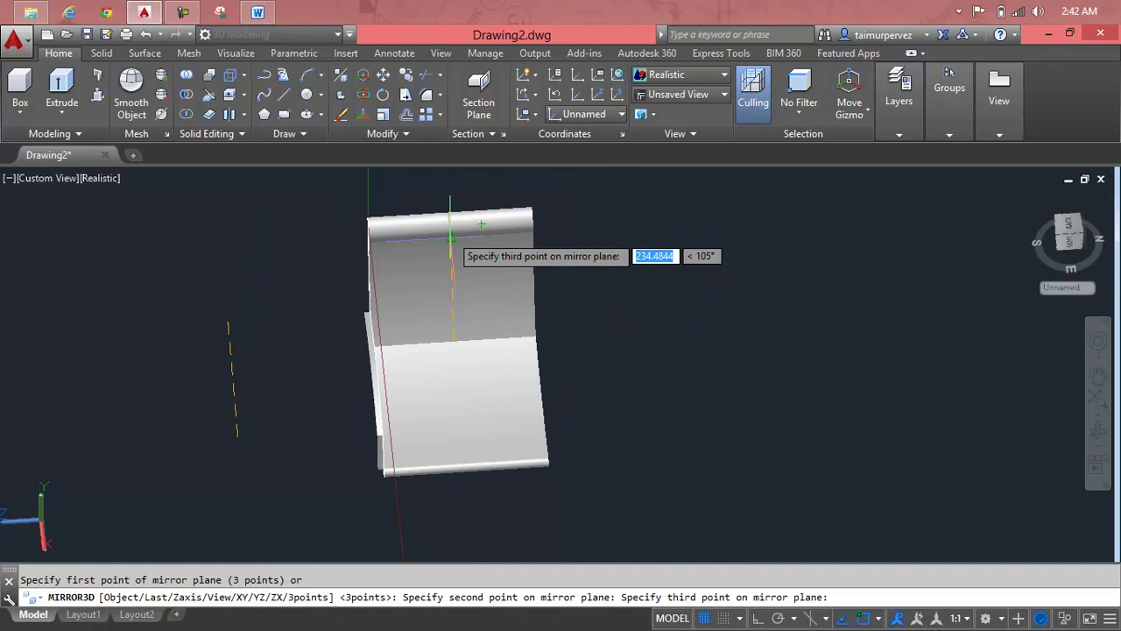
{"action": "left_click", "coordinate": [449, 235]}
{"action": "key", "text": "Return"}
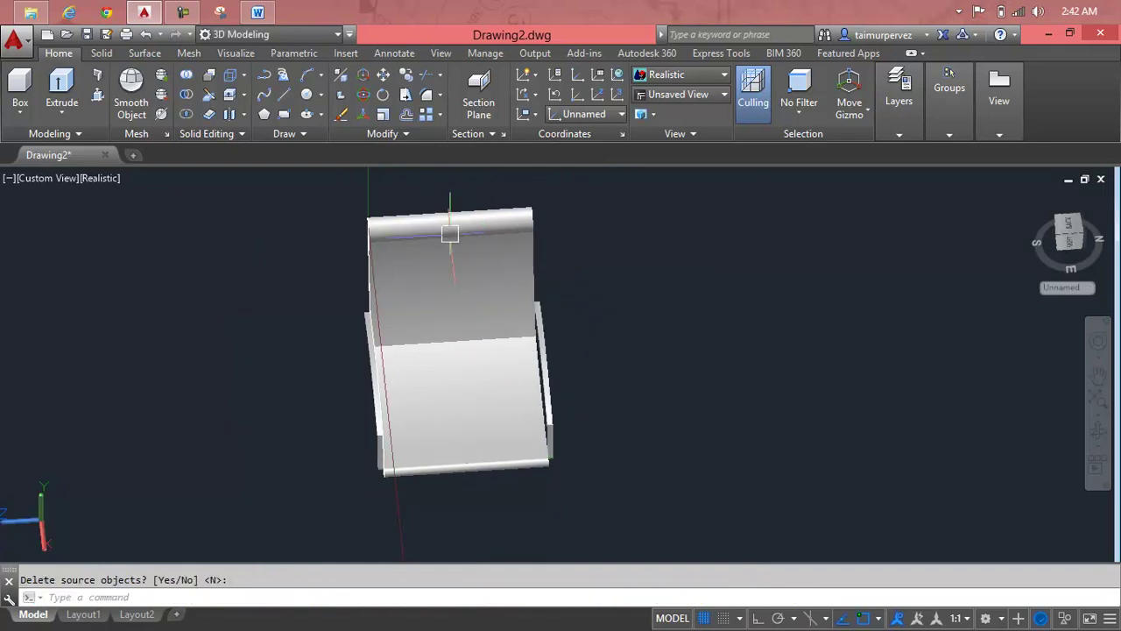
{"action": "mouse_move", "coordinate": [615, 387]}
{"action": "middle_mouse_down", "text": "shift"}
{"action": "mouse_move", "coordinate": [596, 416]}
{"action": "mouse_move", "coordinate": [440, 318]}
{"action": "mouse_move", "coordinate": [453, 343]}
{"action": "mouse_move", "coordinate": [586, 434]}
{"action": "mouse_move", "coordinate": [678, 418]}
{"action": "mouse_move", "coordinate": [706, 346]}
{"action": "mouse_move", "coordinate": [605, 438]}
{"action": "middle_mouse_up", "text": "shift"}
Zoom and orbit to an angled overhead view of the finished two-armrest chair
{"action": "scroll", "coordinate": [646, 409], "scroll_direction": "up", "scroll_amount": 3}
{"action": "key", "text": "Escape"}
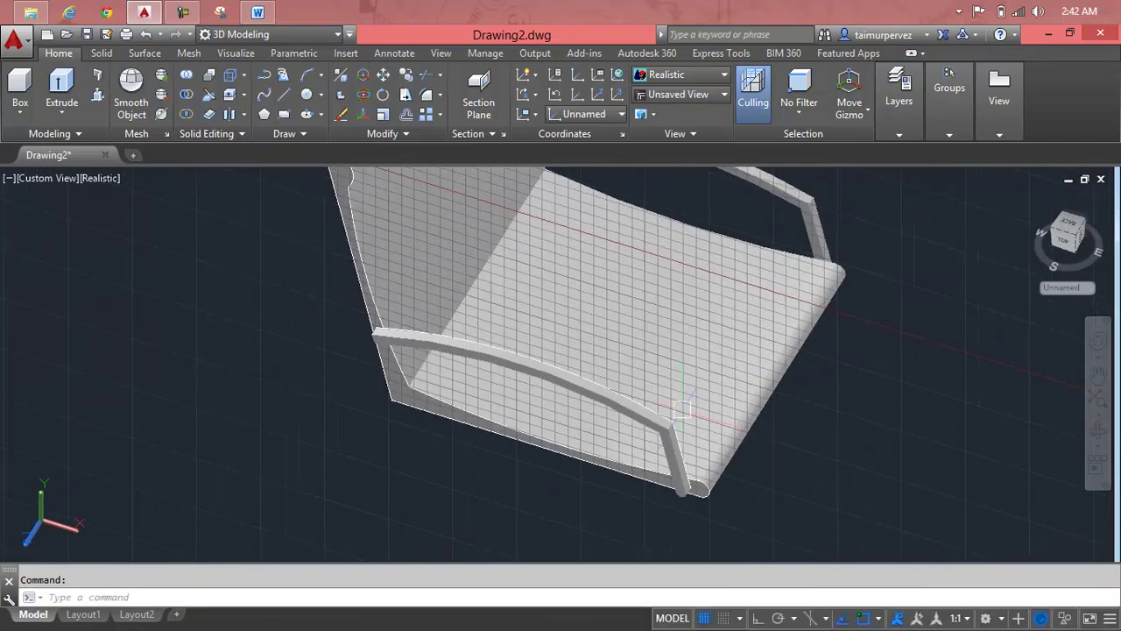
{"action": "scroll", "coordinate": [794, 351], "scroll_direction": "down", "scroll_amount": 2}
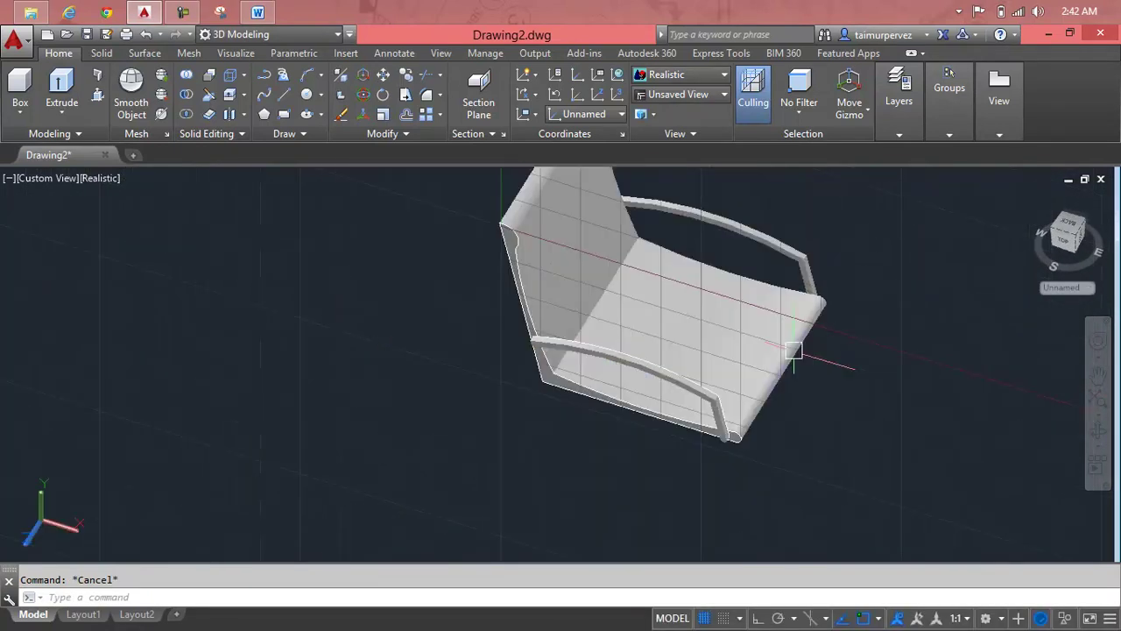